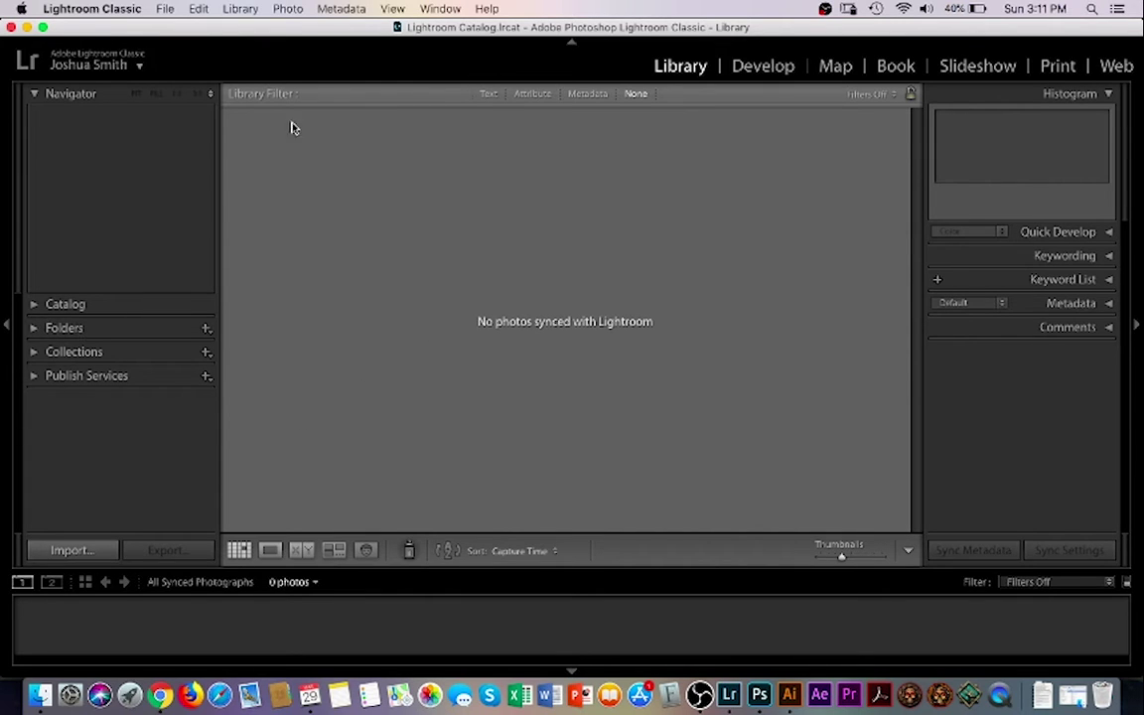
Check the nine photos inside the drive's Photographer folder, then return to Lightroom
left_click(39, 695)
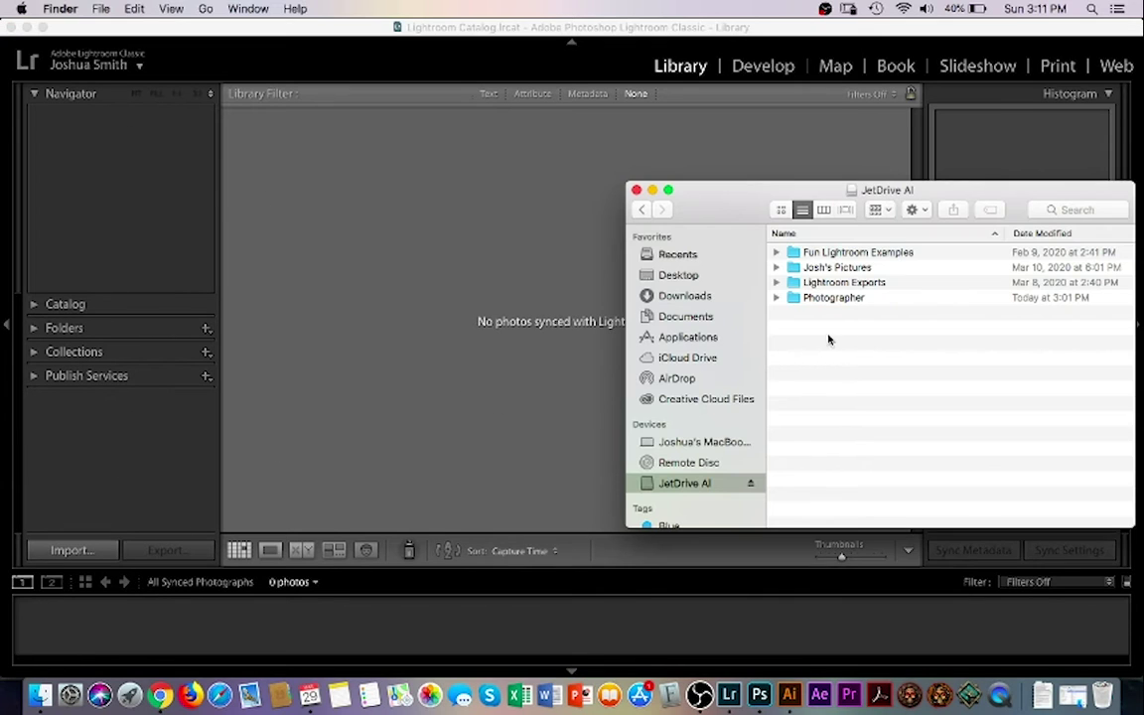
left_click_drag(722, 219, 661, 185)
left_click_drag(747, 271, 750, 269)
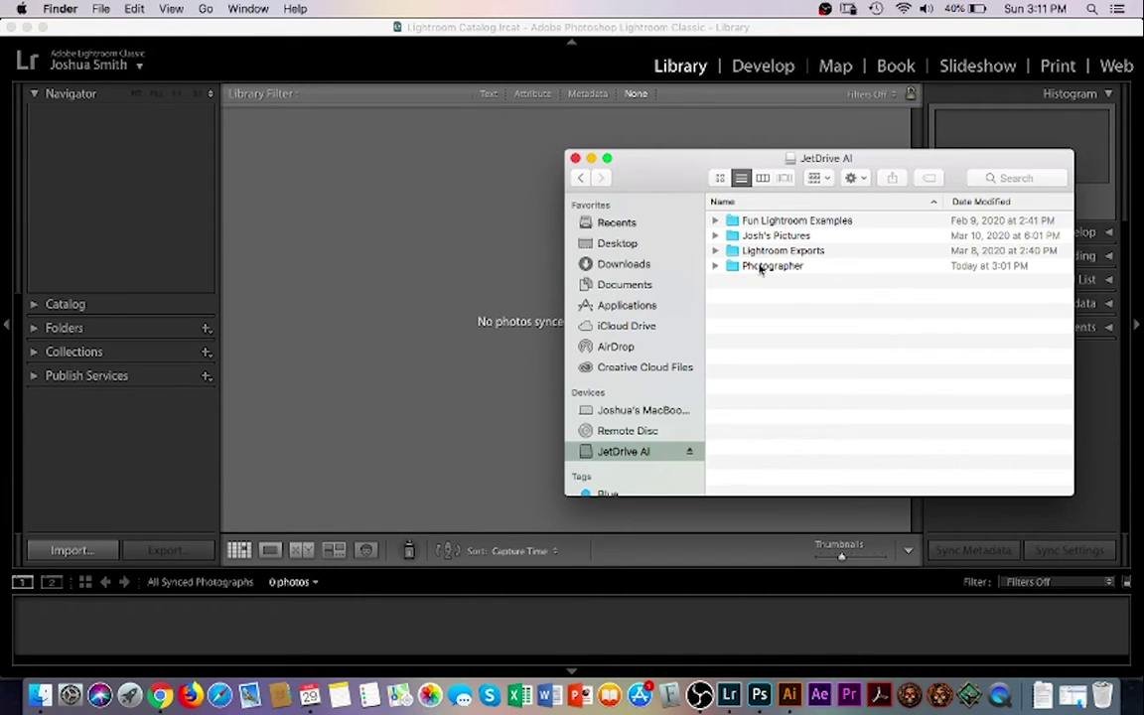
left_click_drag(757, 269, 622, 249)
left_click(717, 266)
left_click(717, 266)
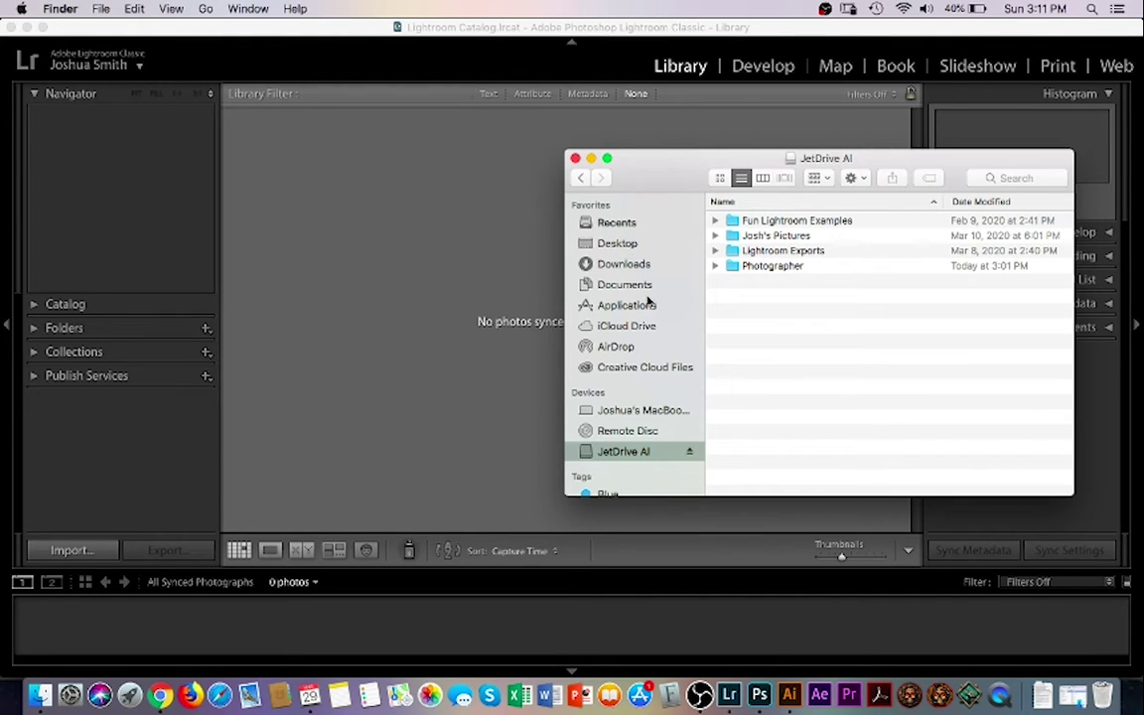
left_click(415, 355)
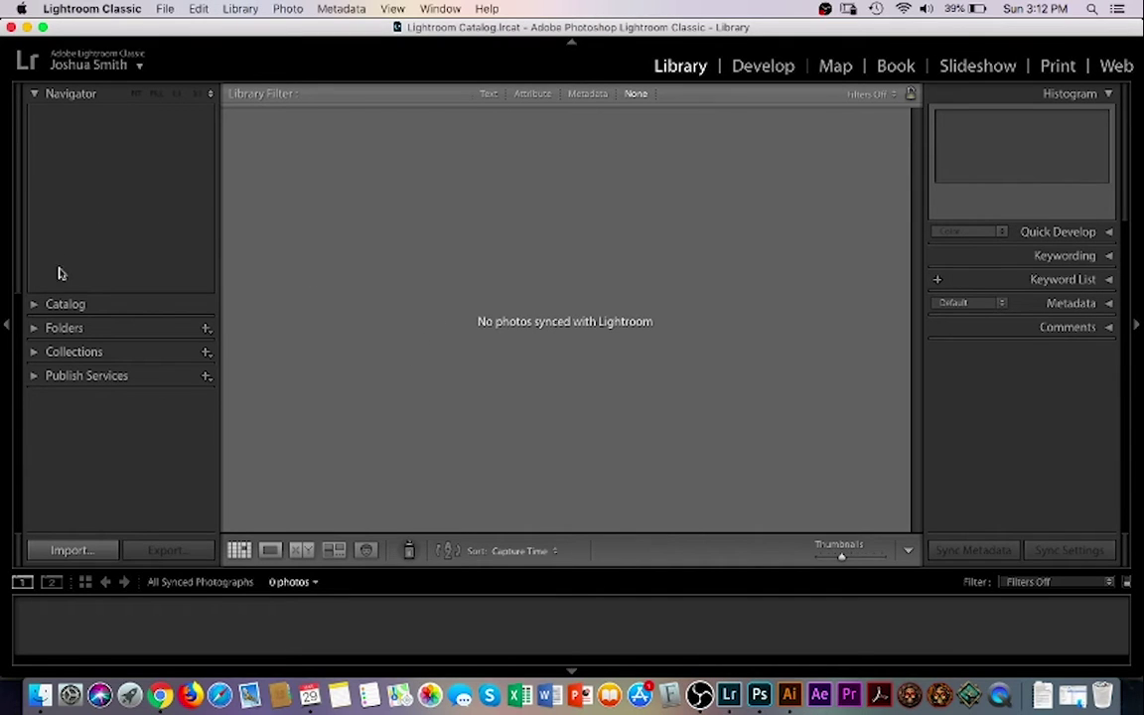
Add the Desktop's Photographer folder as the import source via Folders + > Add Folder
left_click(34, 328)
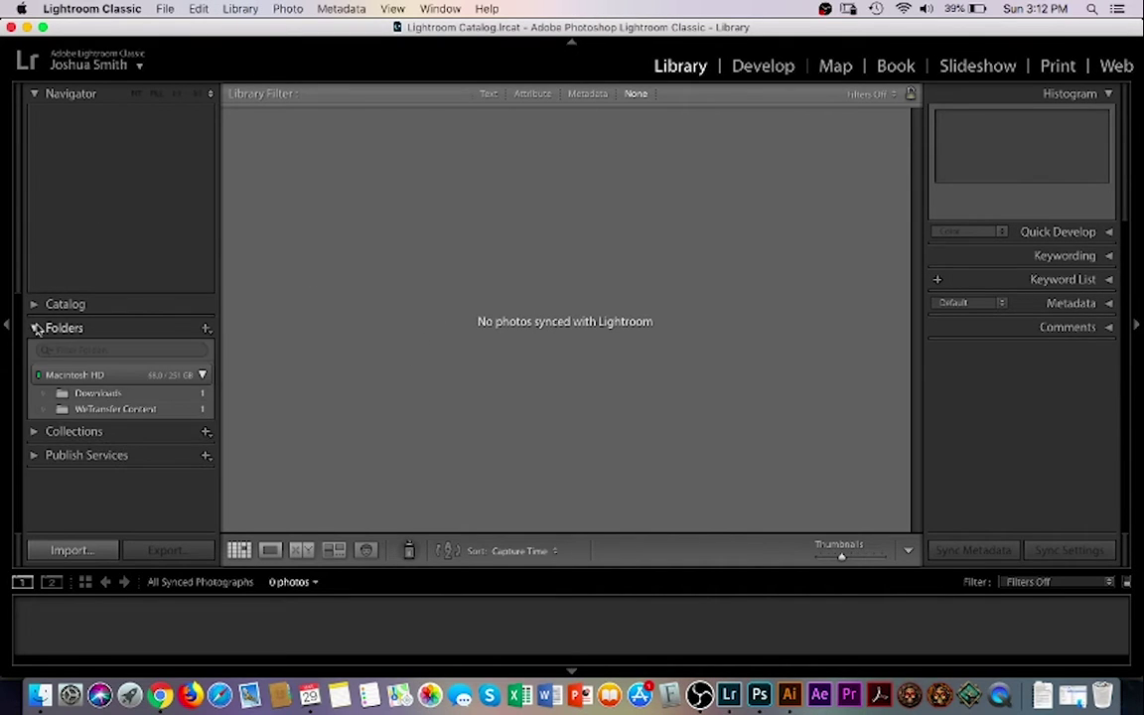
left_click(206, 329)
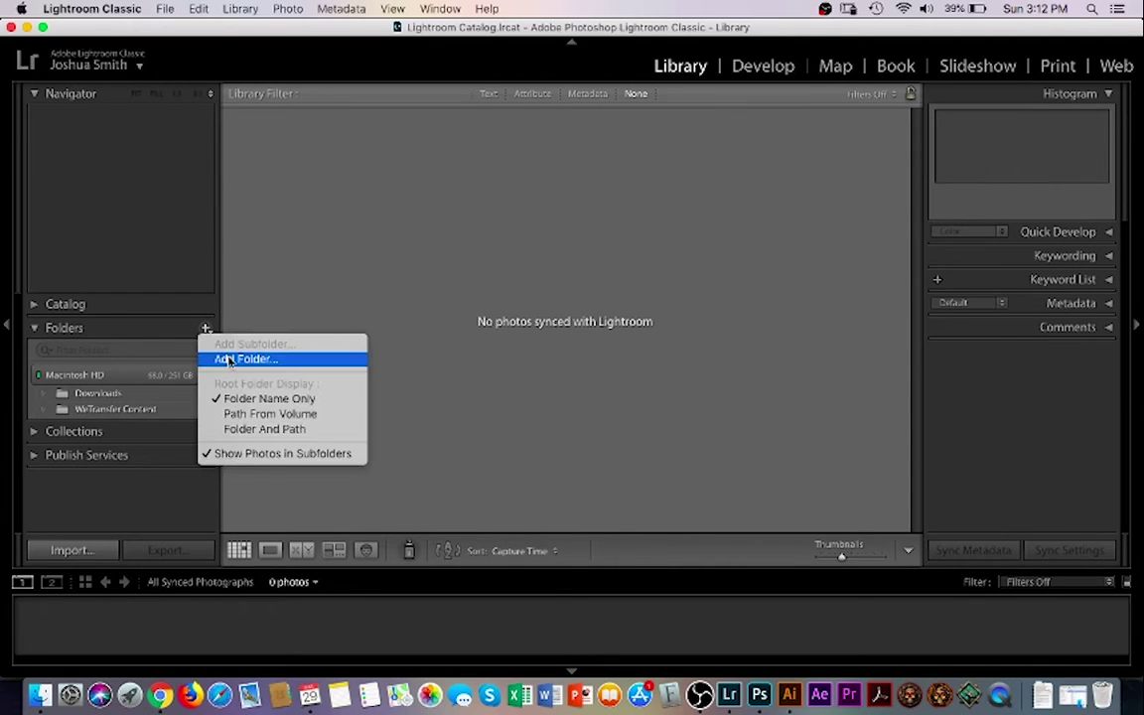
left_click(239, 360)
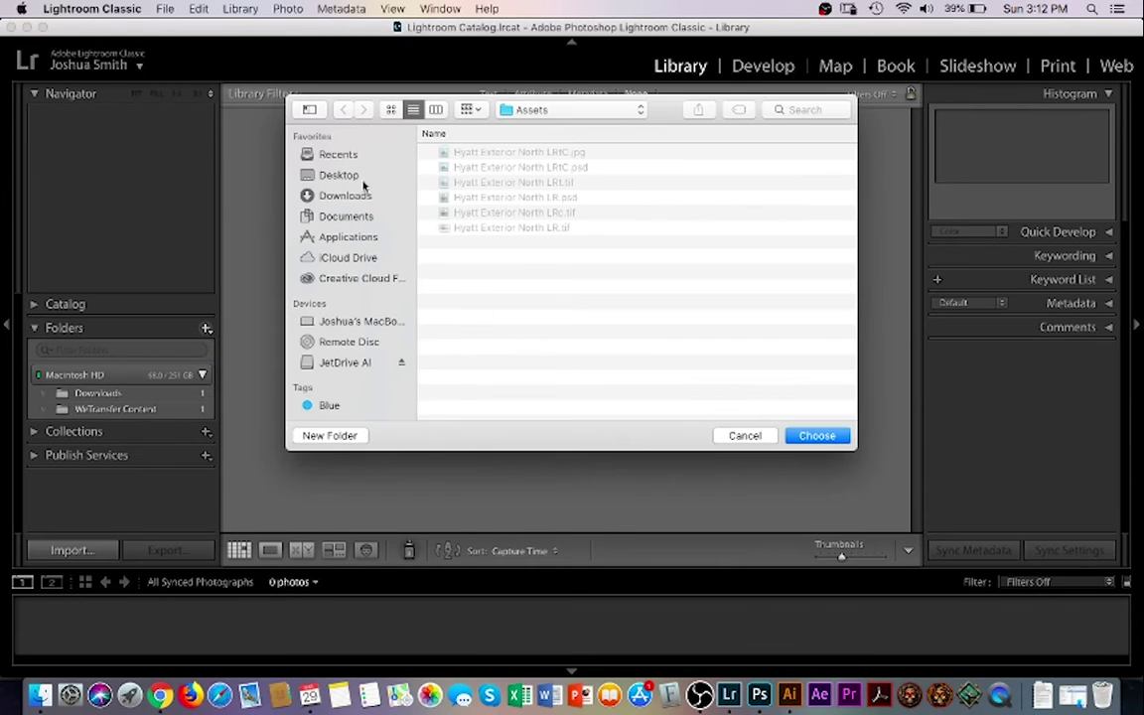
left_click(340, 176)
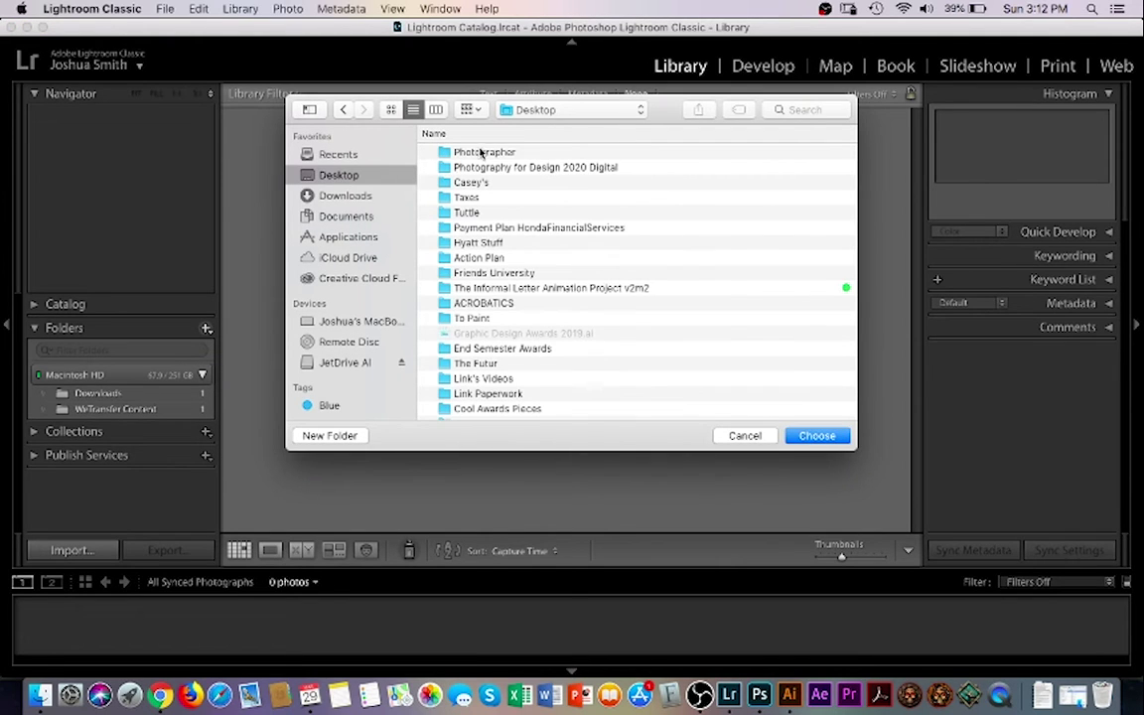
left_click(479, 154)
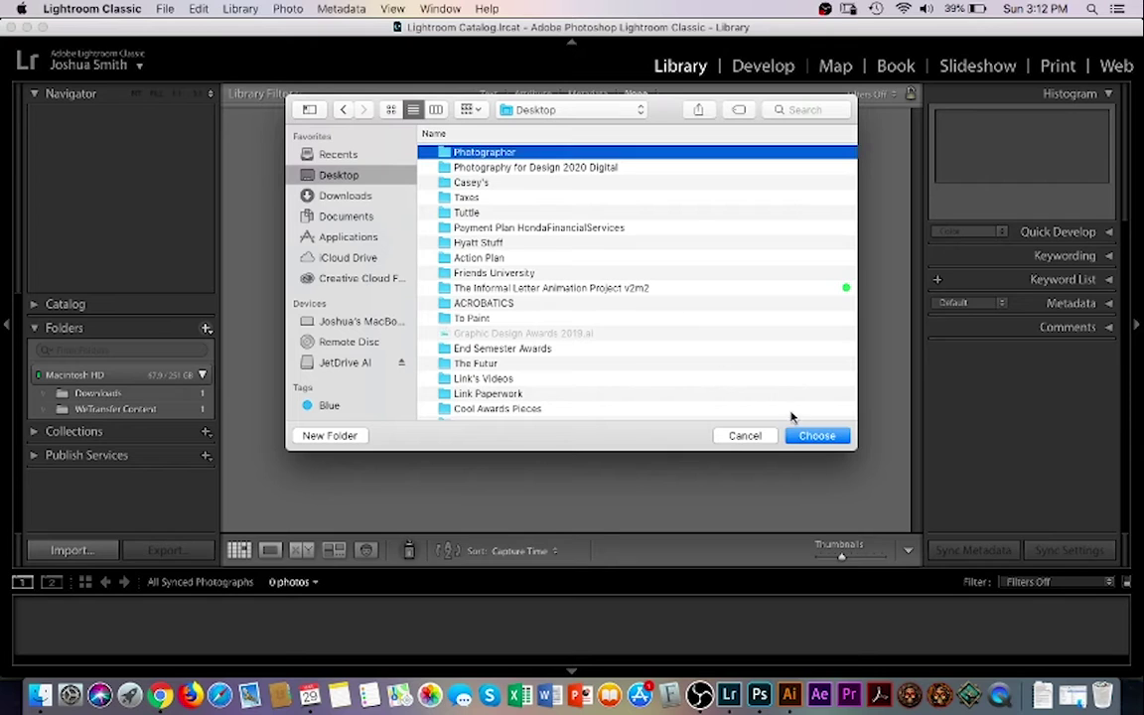
left_click(812, 437)
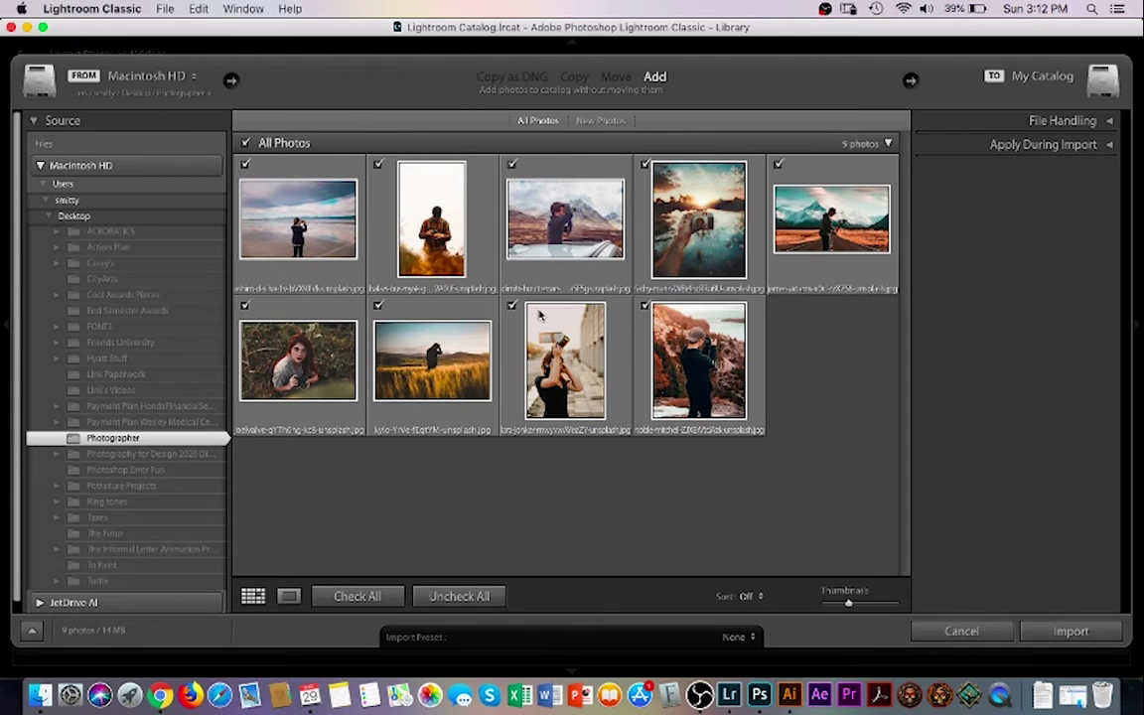
Review the Apply During Import and File Handling settings, then import the nine Photographer photos
left_click(35, 629)
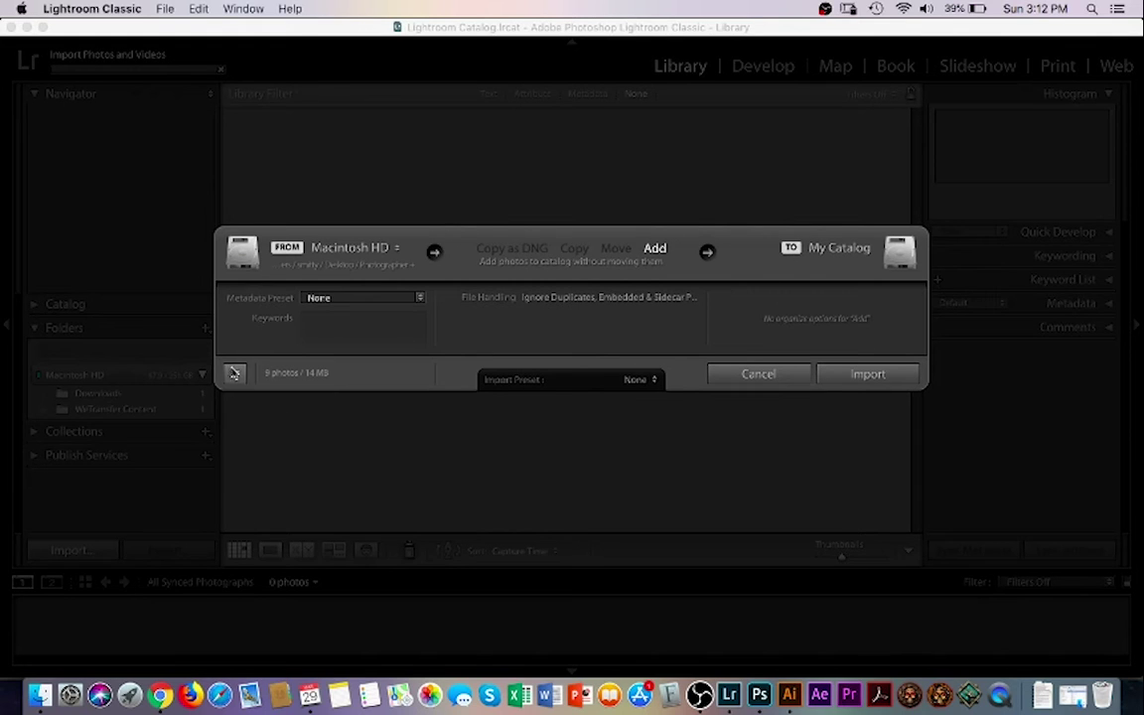
left_click(238, 374)
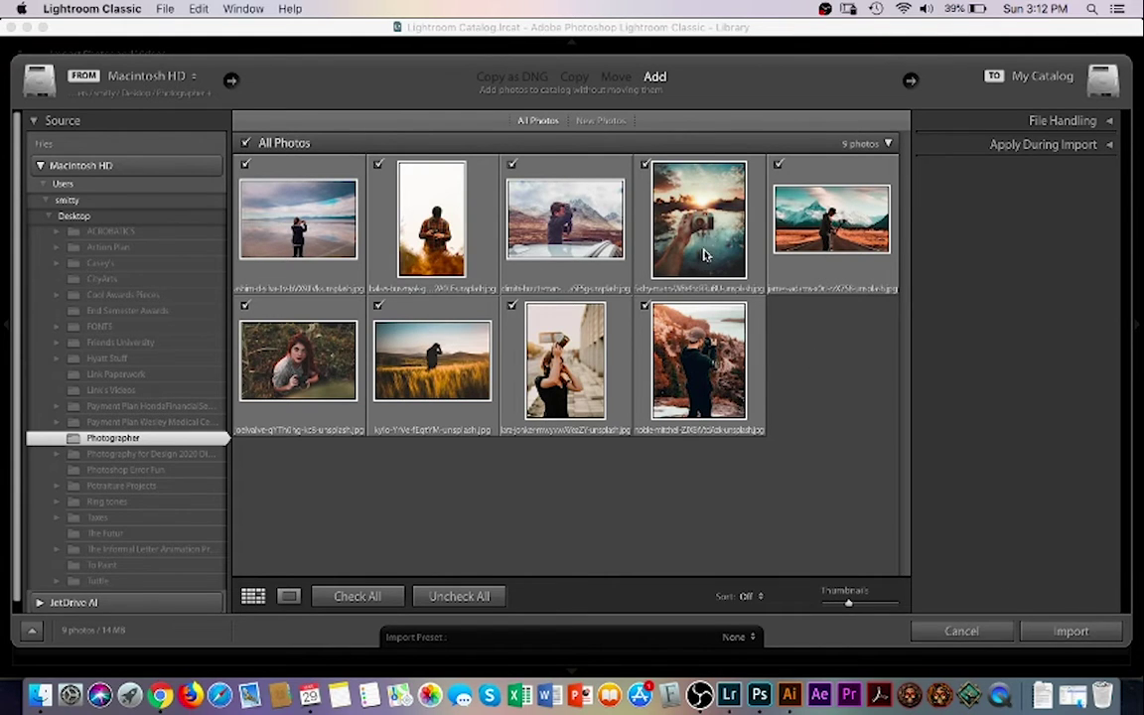
left_click(1109, 144)
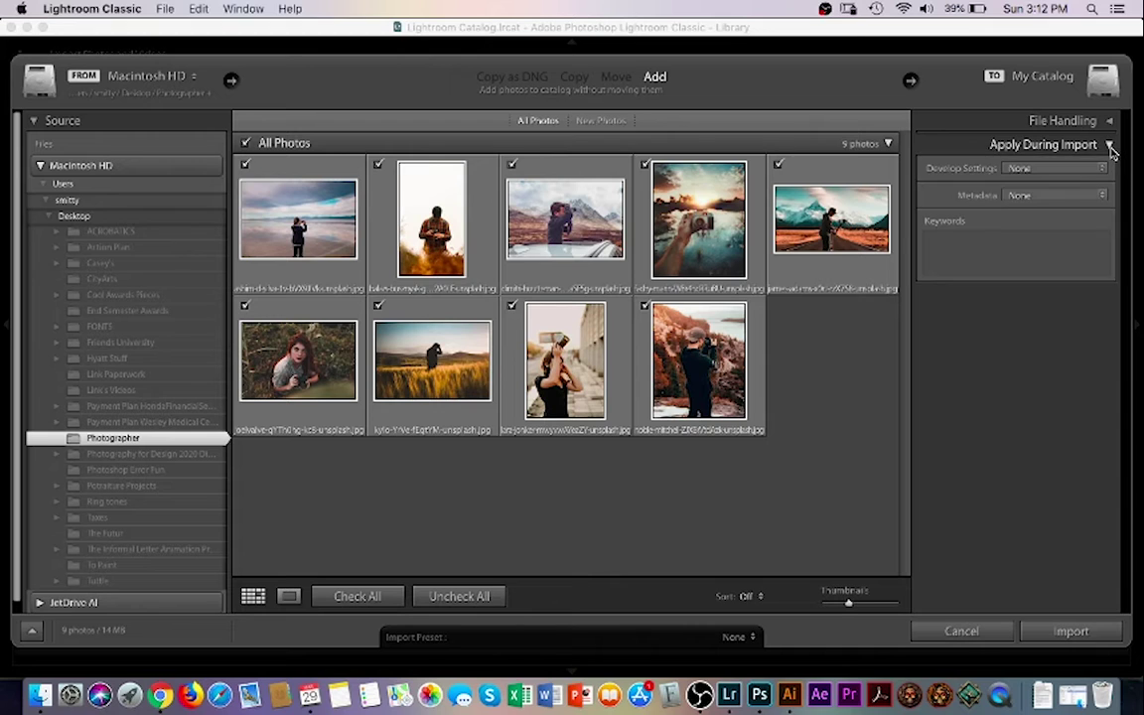
left_click(1109, 144)
left_click(1109, 121)
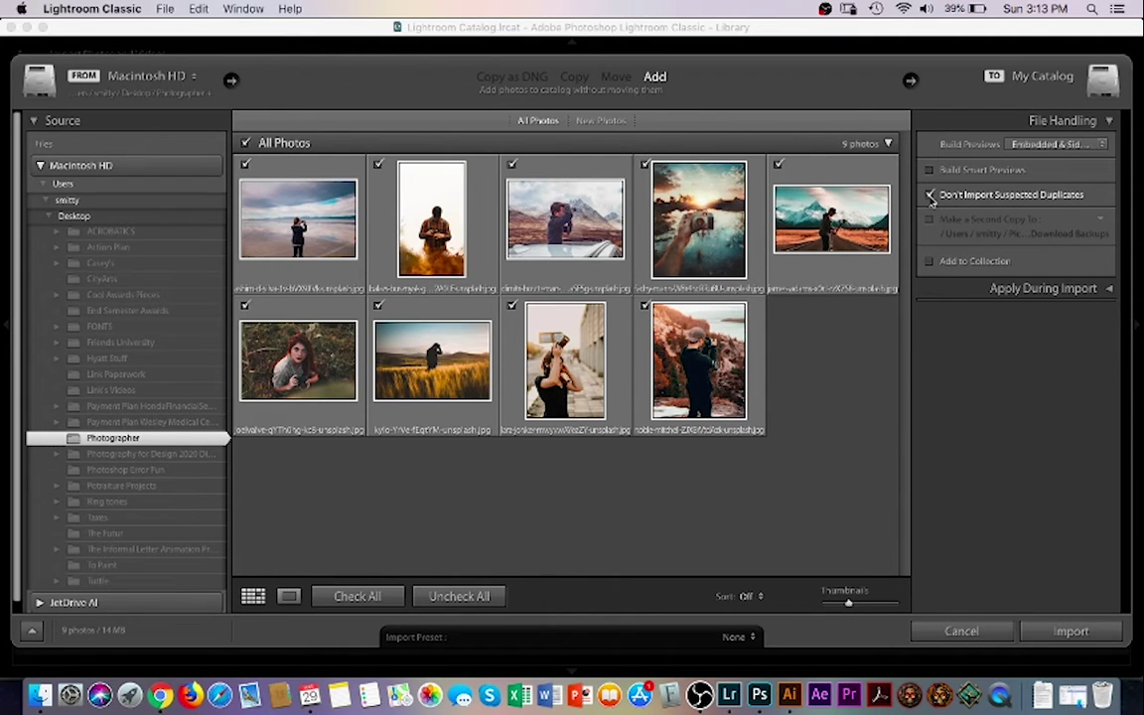
left_click(1105, 121)
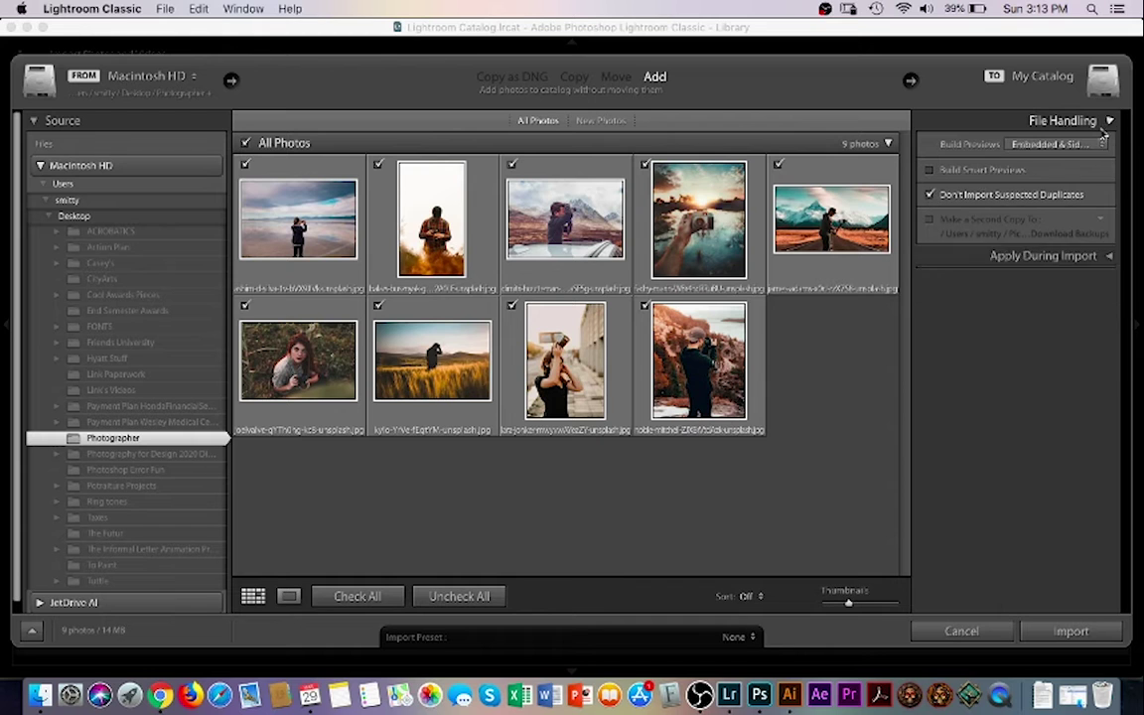
left_click(1070, 631)
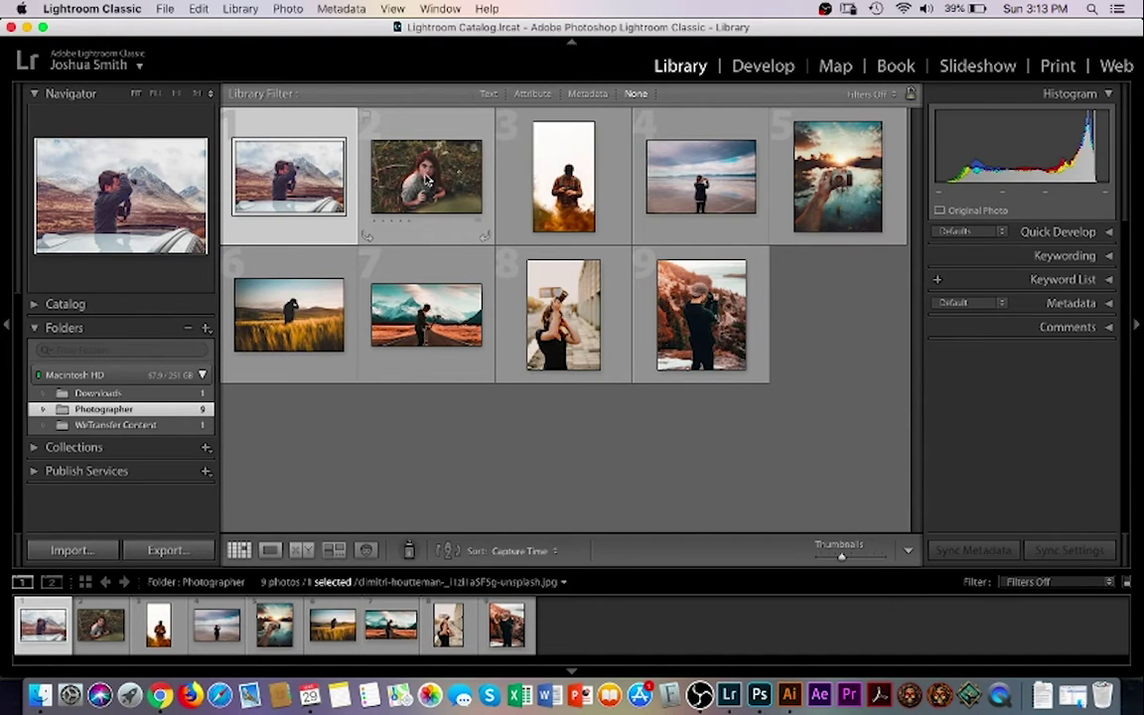
Rate the mountain car, beach reflection and sunset camera photos five stars, both grass photos four stars
left_click(267, 222)
left_click(578, 242)
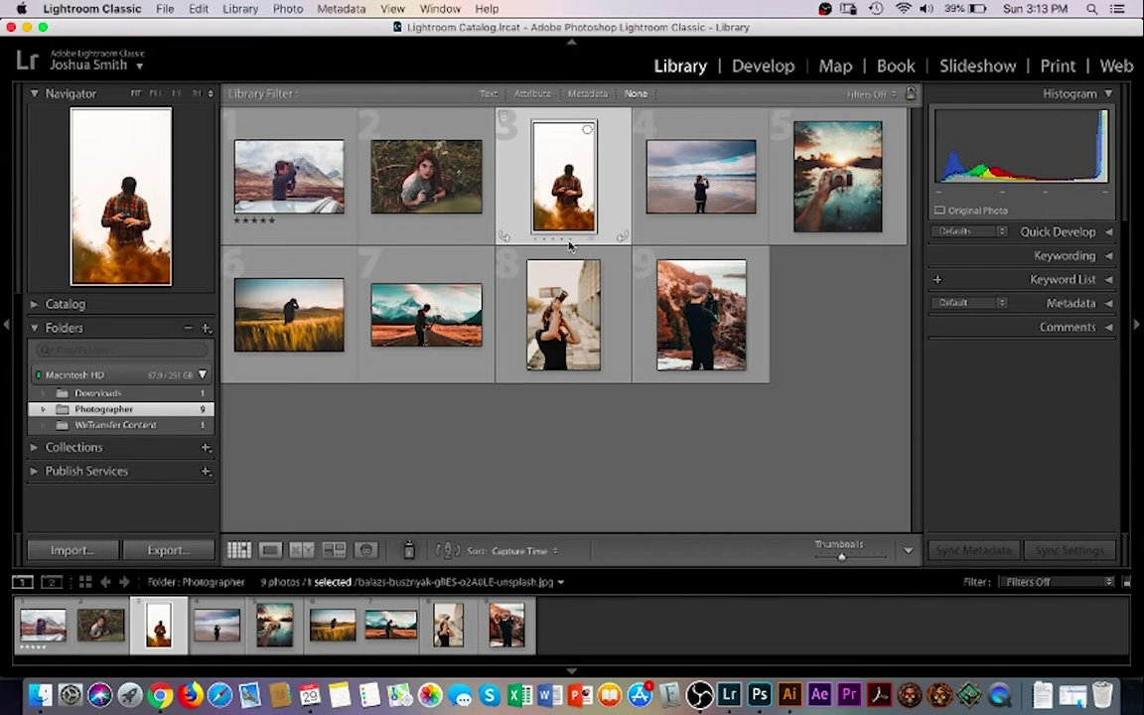
left_click(562, 241)
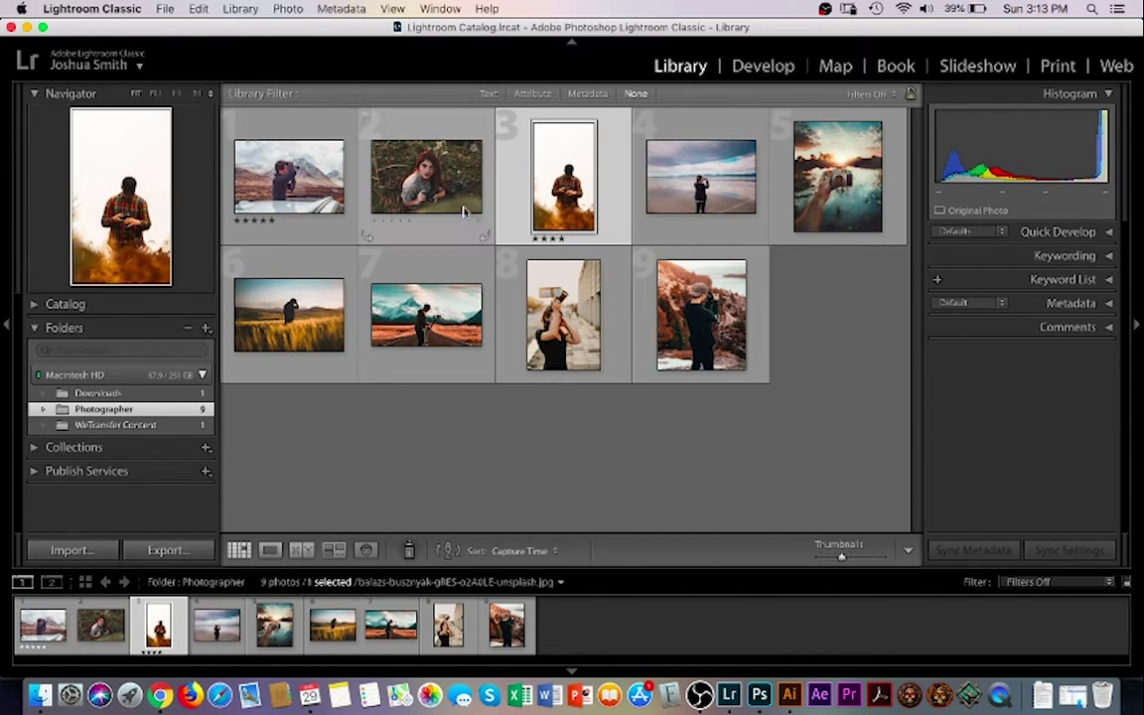
left_click(400, 222)
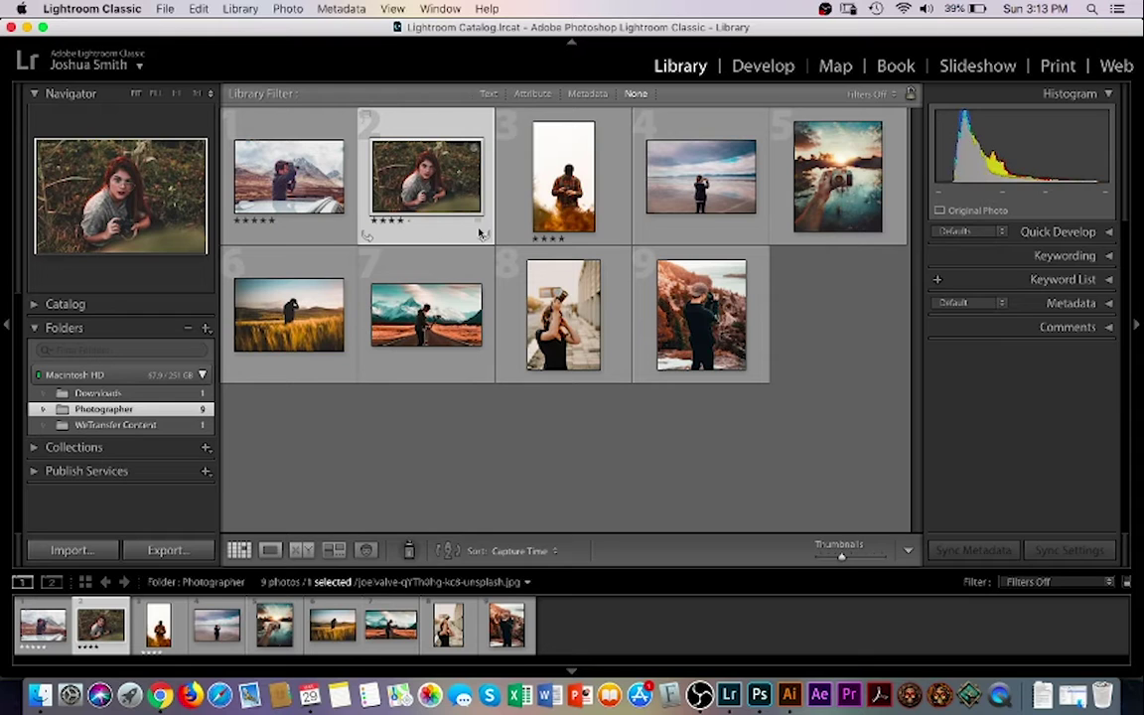
left_click(683, 224)
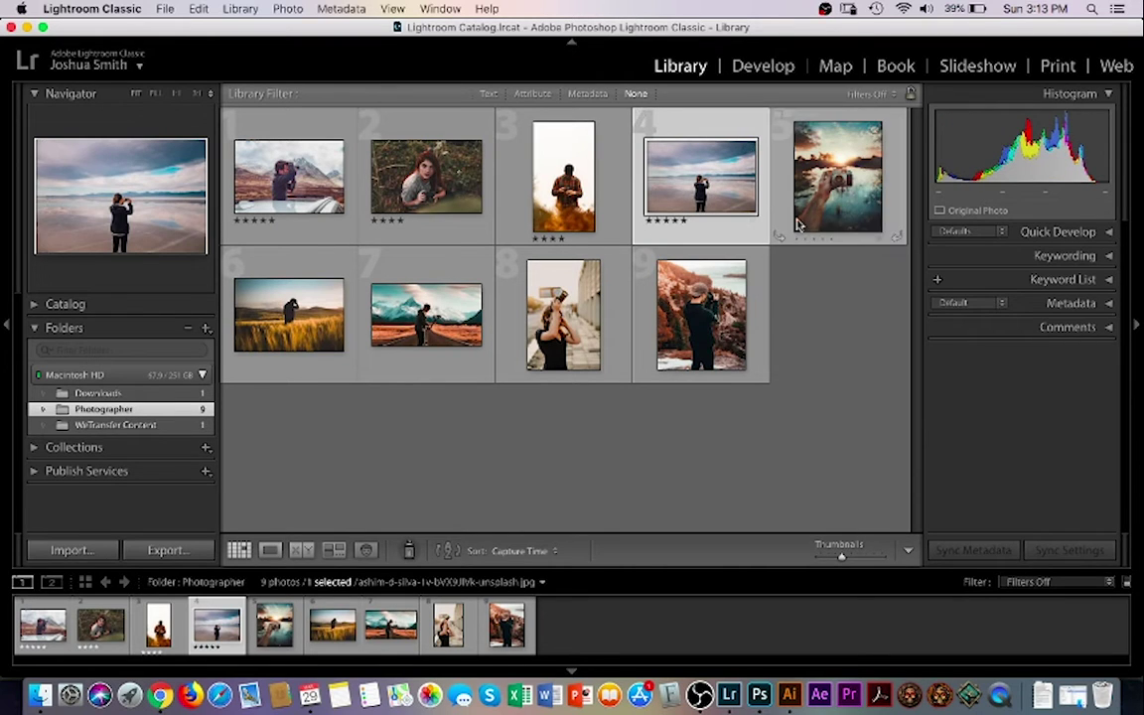
left_click(825, 228)
left_click(830, 239)
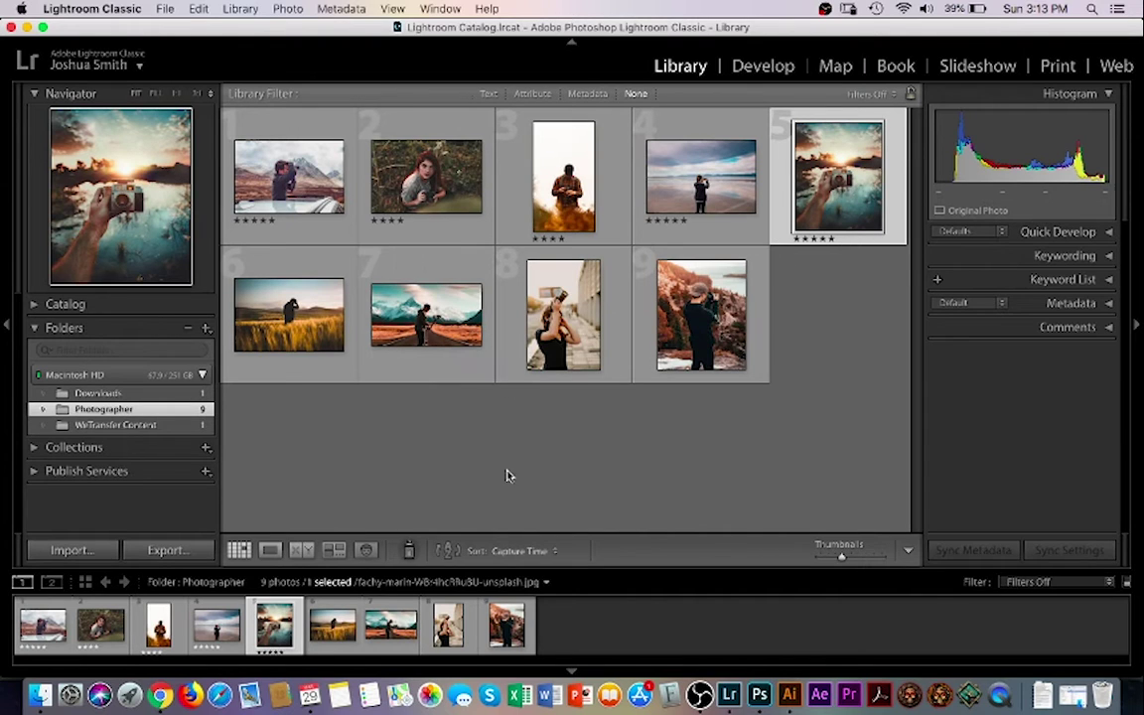
left_click(553, 550)
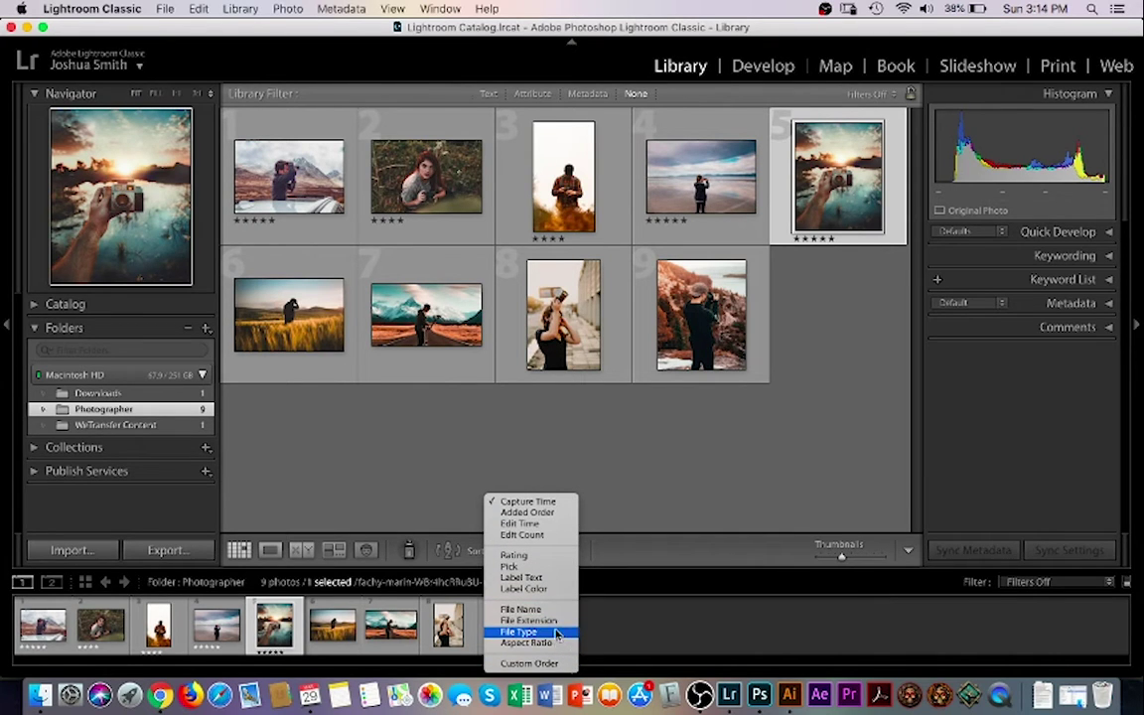
Sort the grid by Rating, then label the beach reflection photo Green and the mountain car photo Blue
left_click(516, 555)
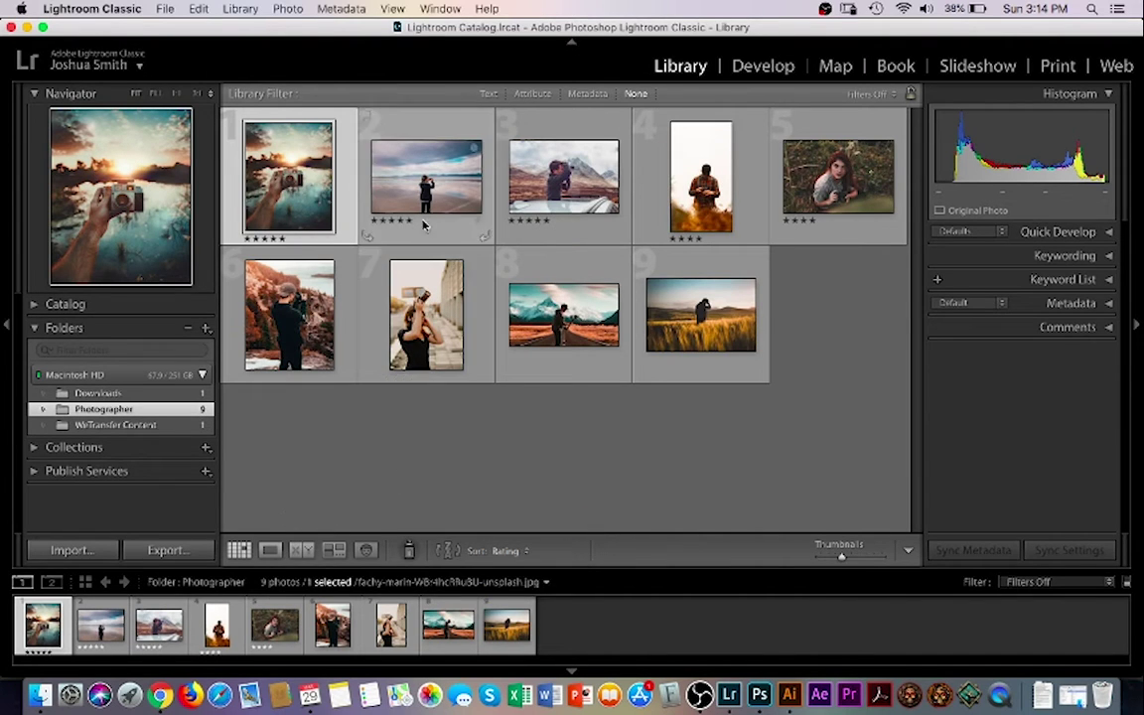
left_click(479, 226)
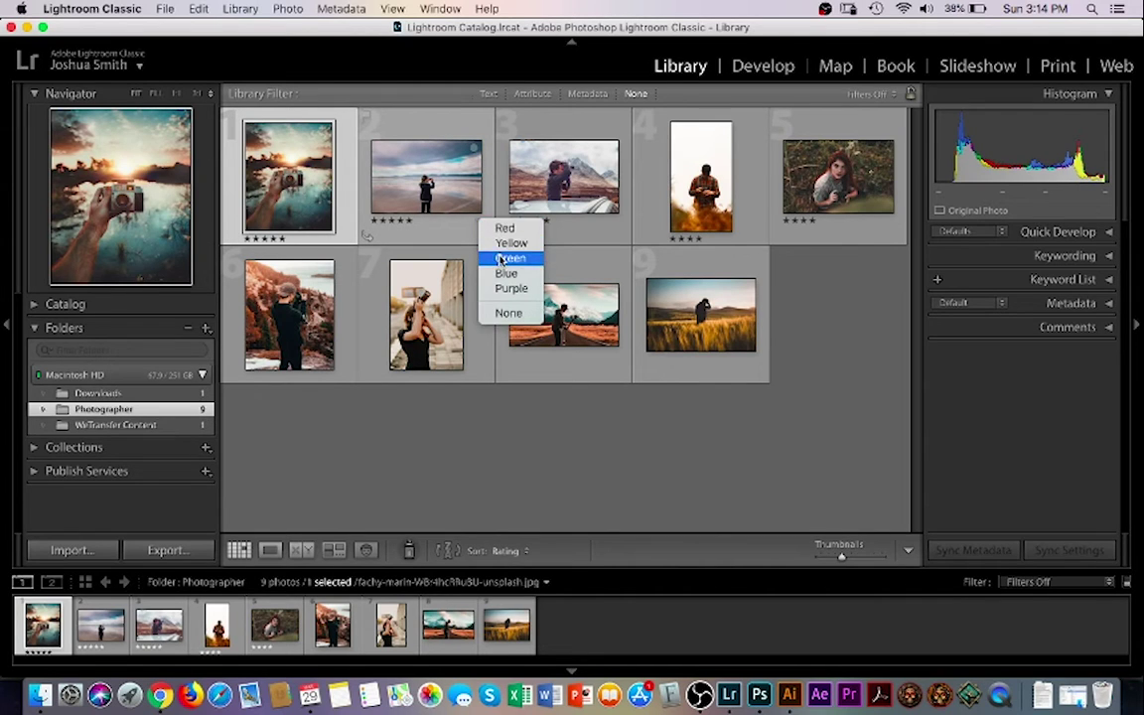
left_click(504, 259)
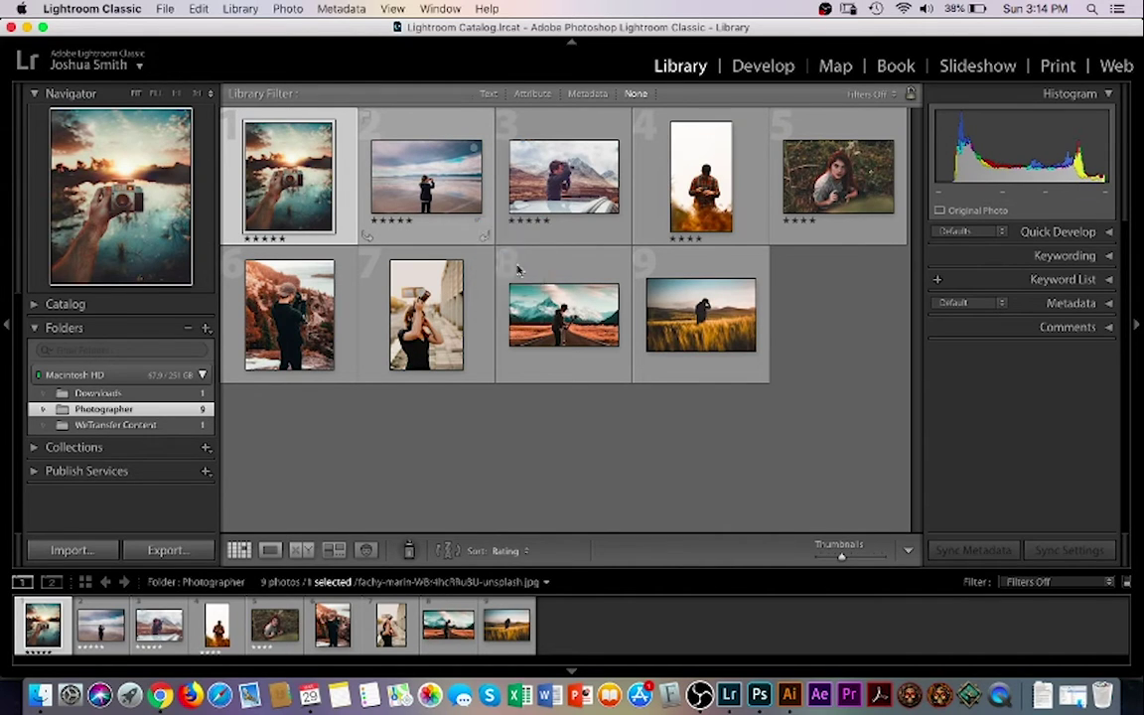
left_click(615, 220)
left_click(638, 267)
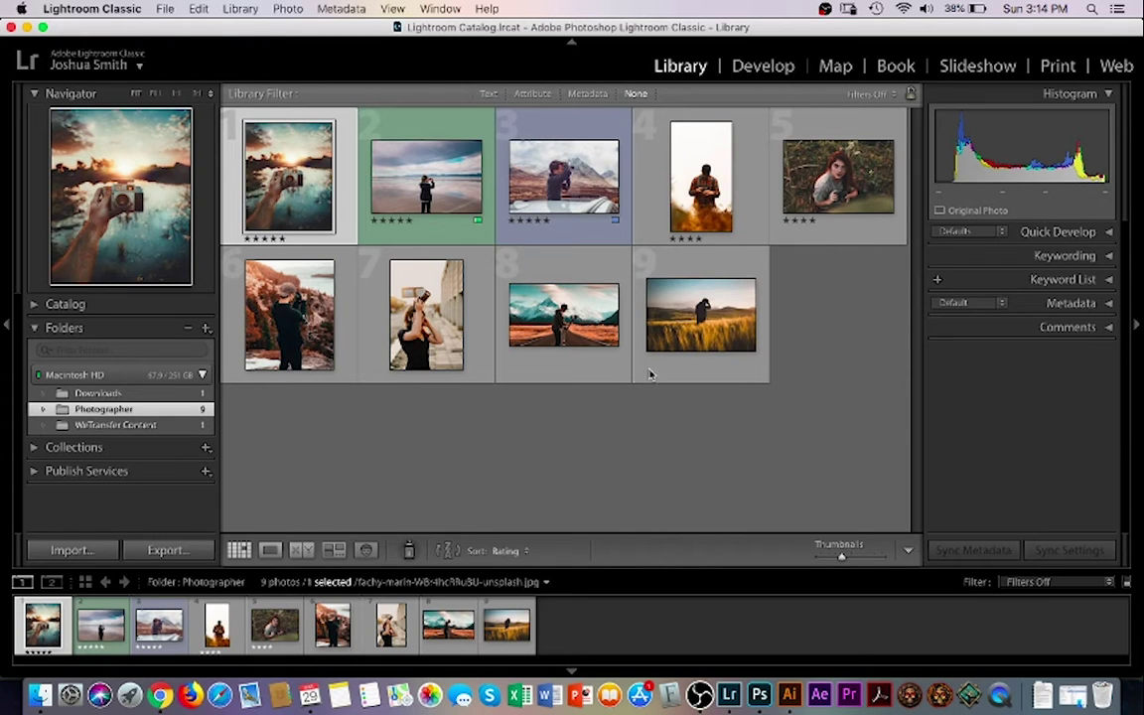
Open the sunset camera photo in Develop and collapse the HSL/Color panel
left_click(763, 66)
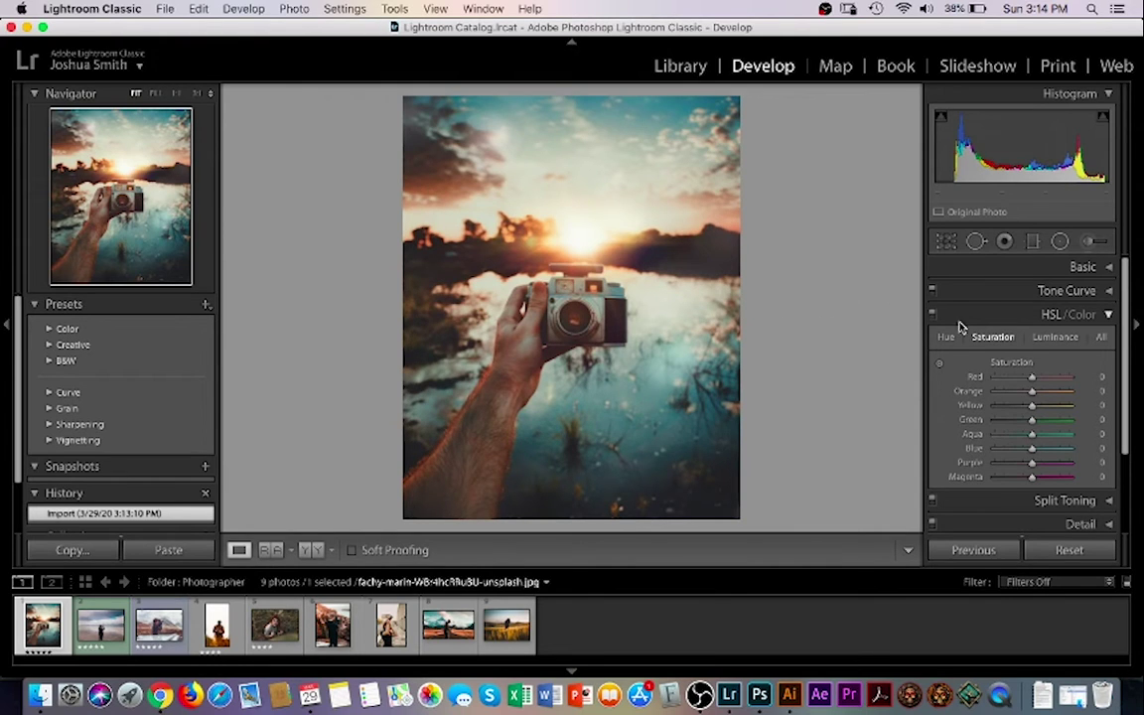
left_click(1106, 316)
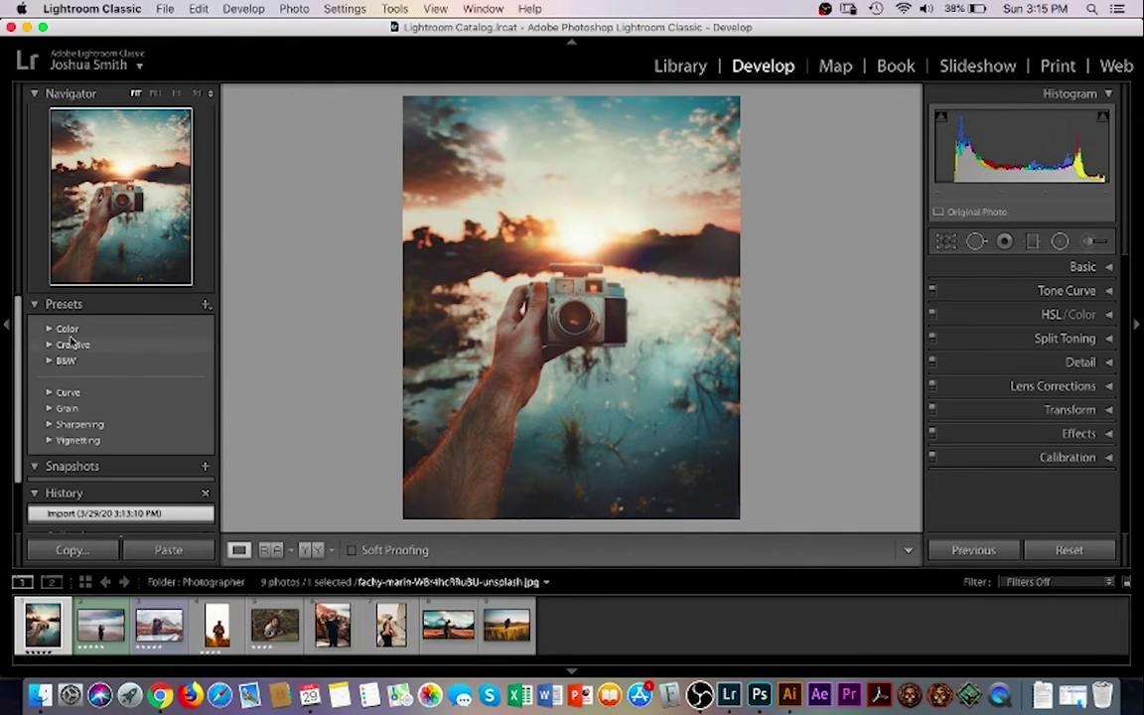
Preview the Lift Shadows and Strong S Curve presets, then settle on the Cross Process curve preset
left_click(32, 304)
left_click(34, 305)
left_click(49, 392)
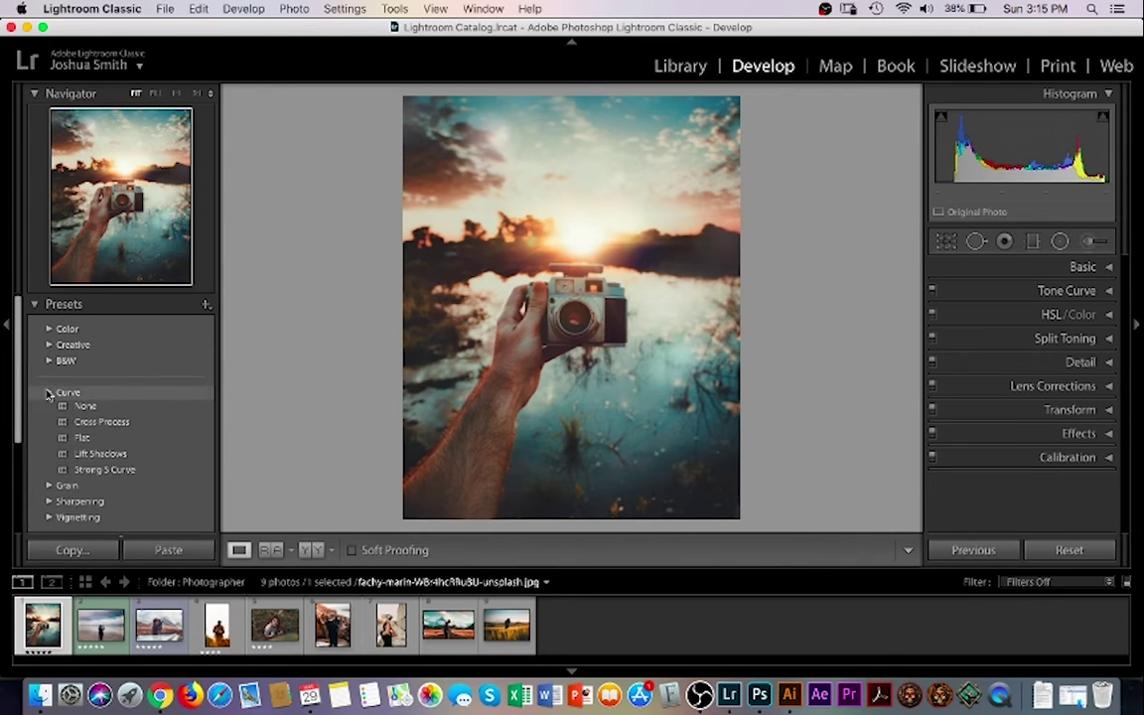
left_click(98, 425)
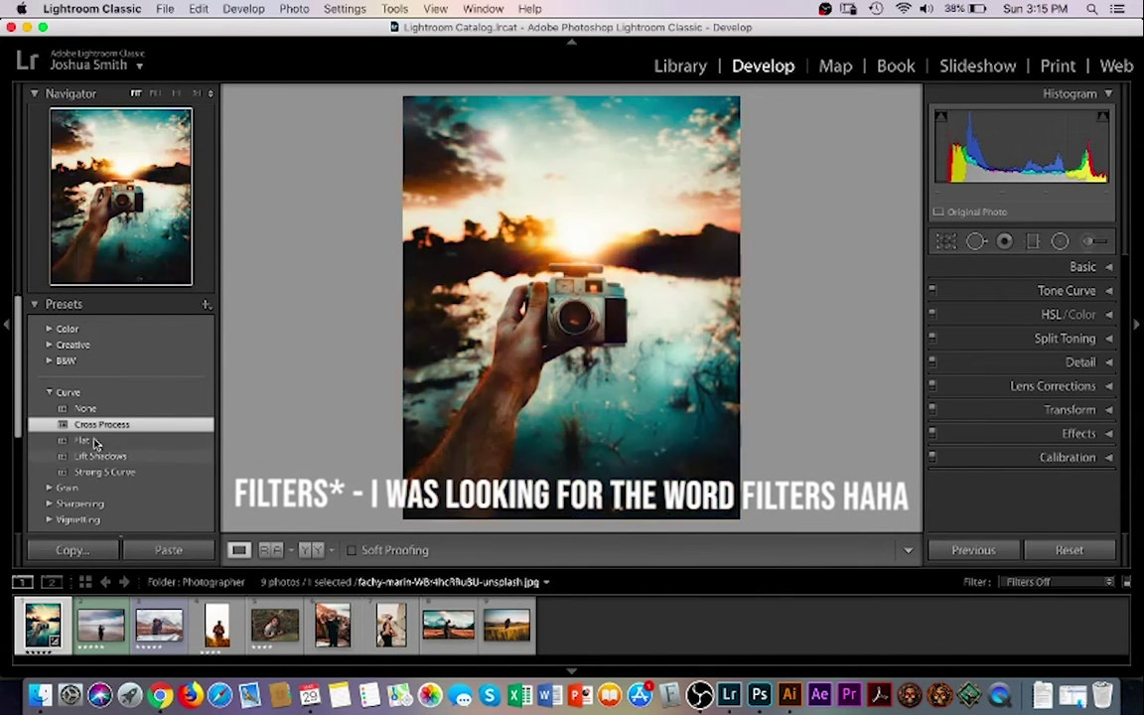
left_click(102, 457)
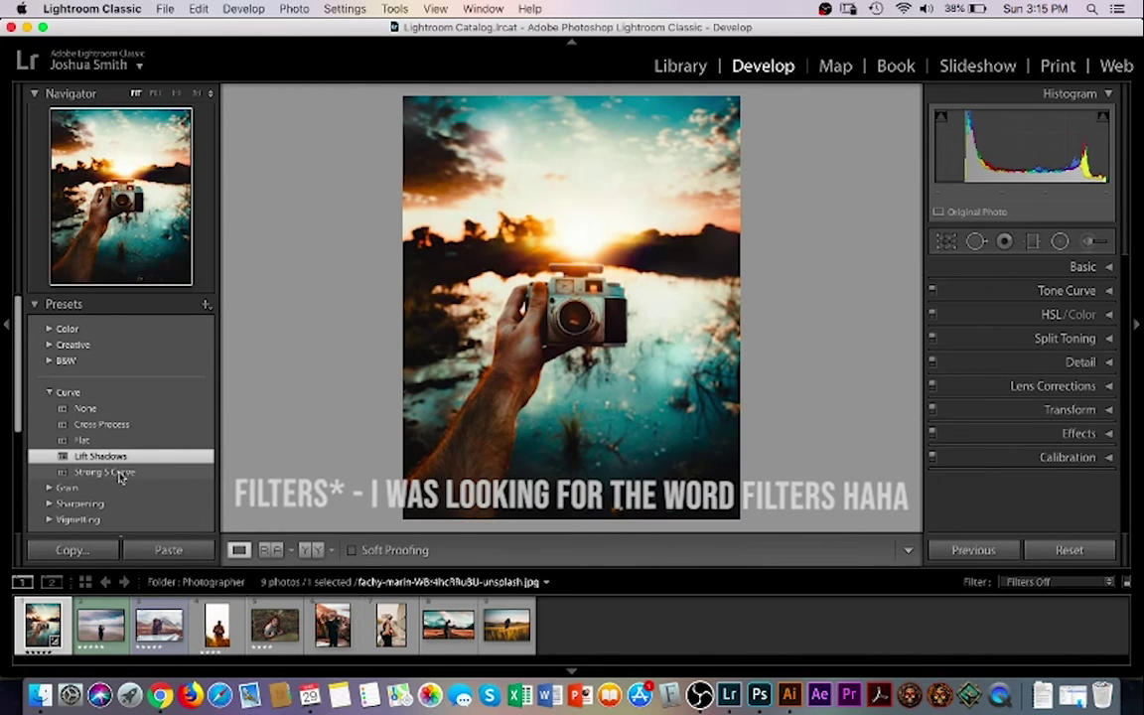
left_click(119, 474)
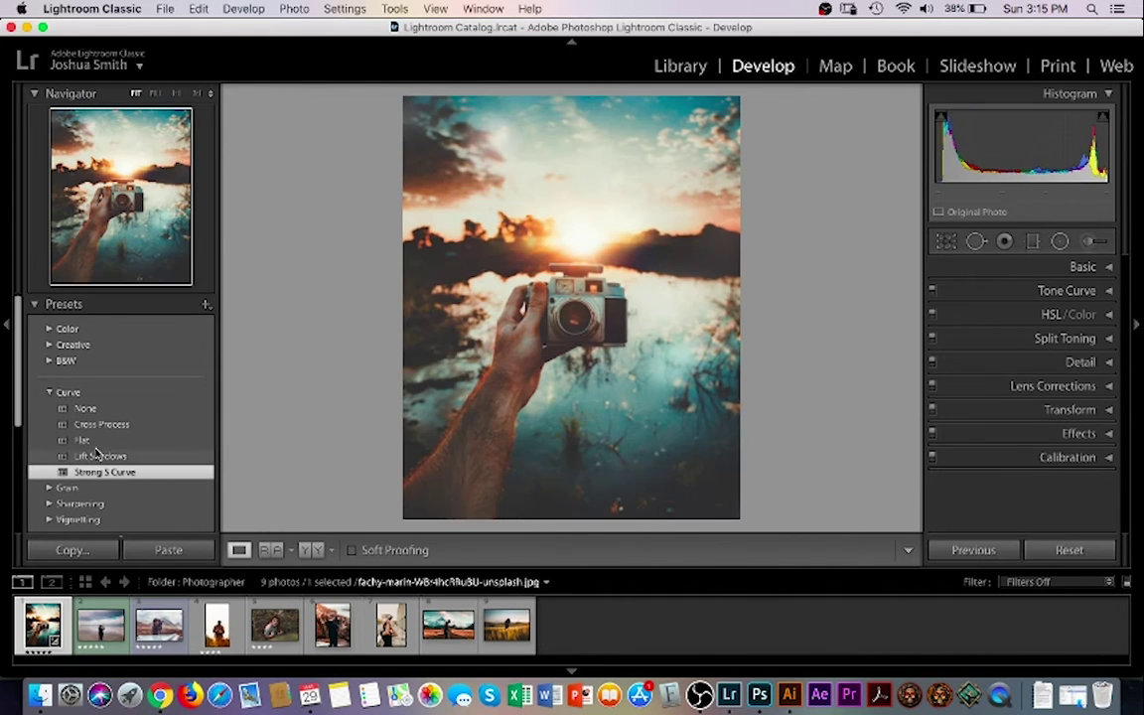
left_click(80, 425)
left_click(51, 394)
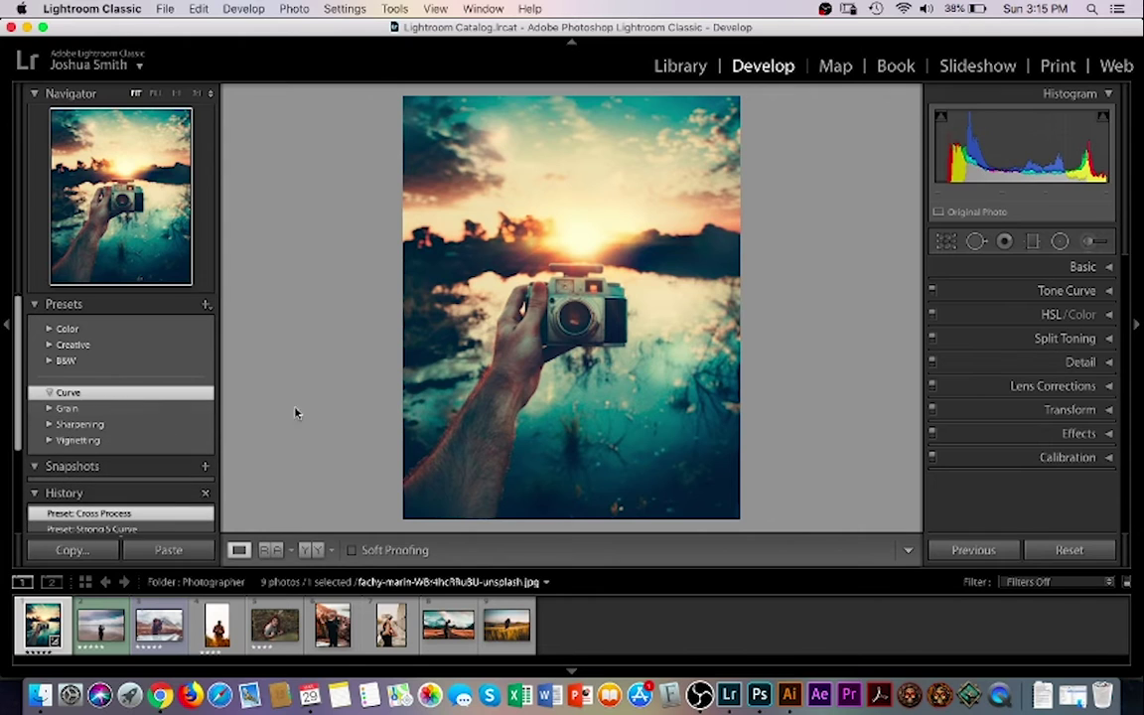
left_click(49, 394)
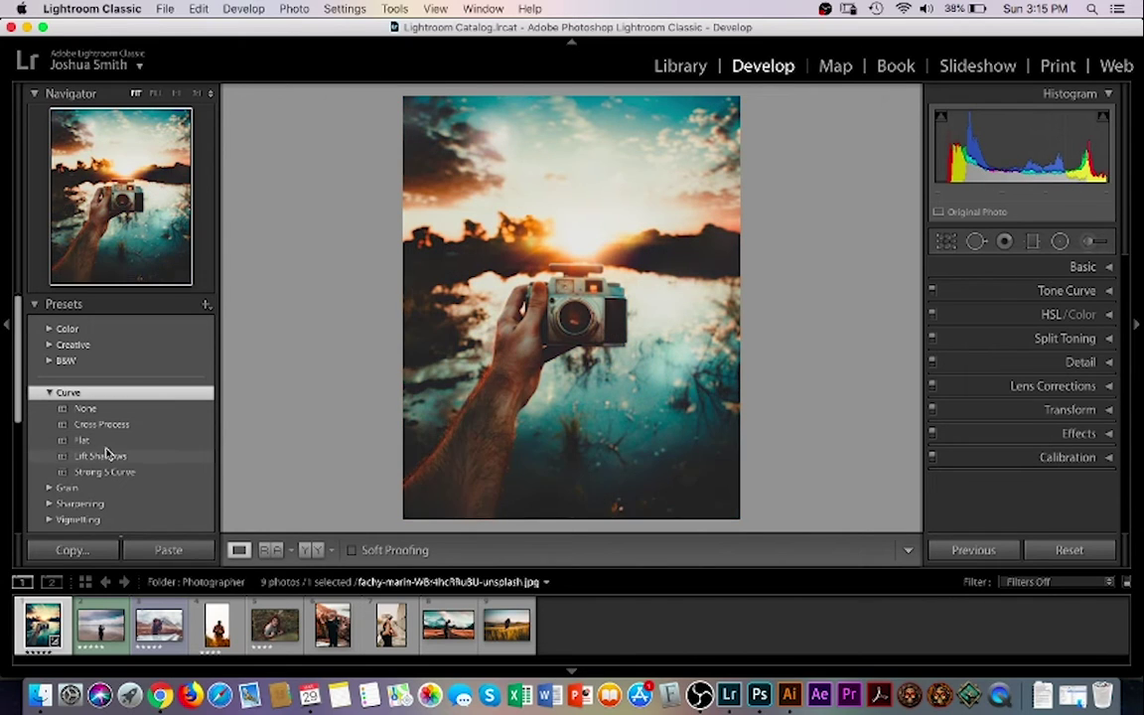
left_click(51, 393)
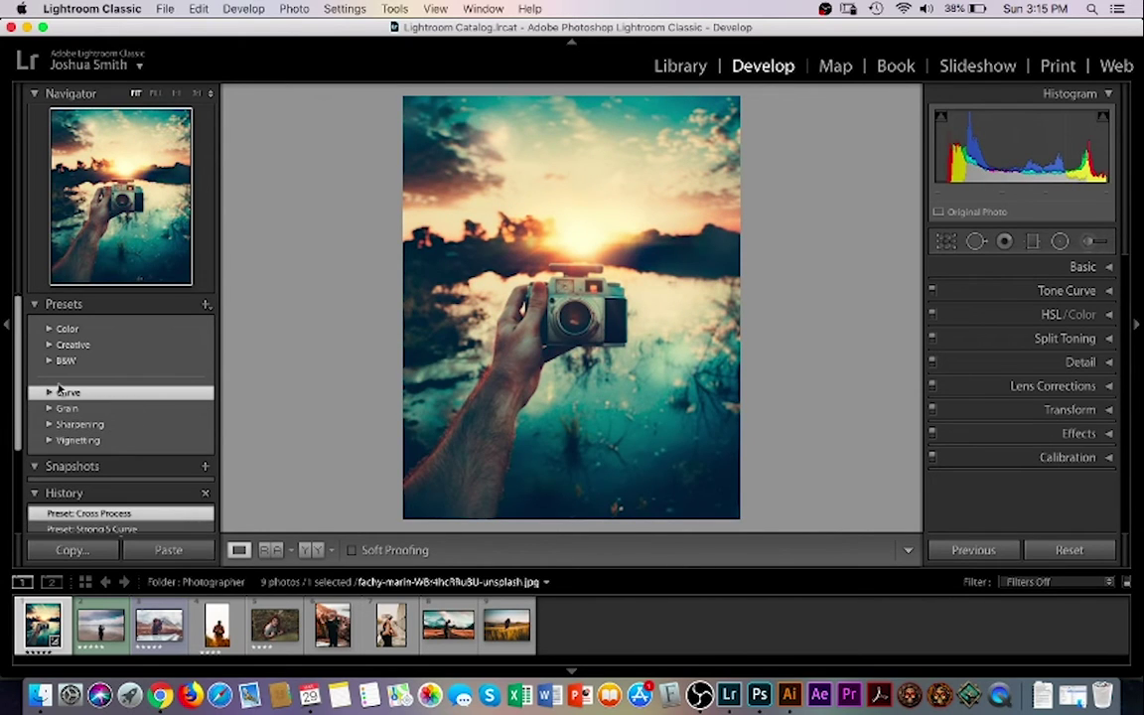
Expand the Basic panel and widen the right-hand adjustments panel
left_click(1109, 269)
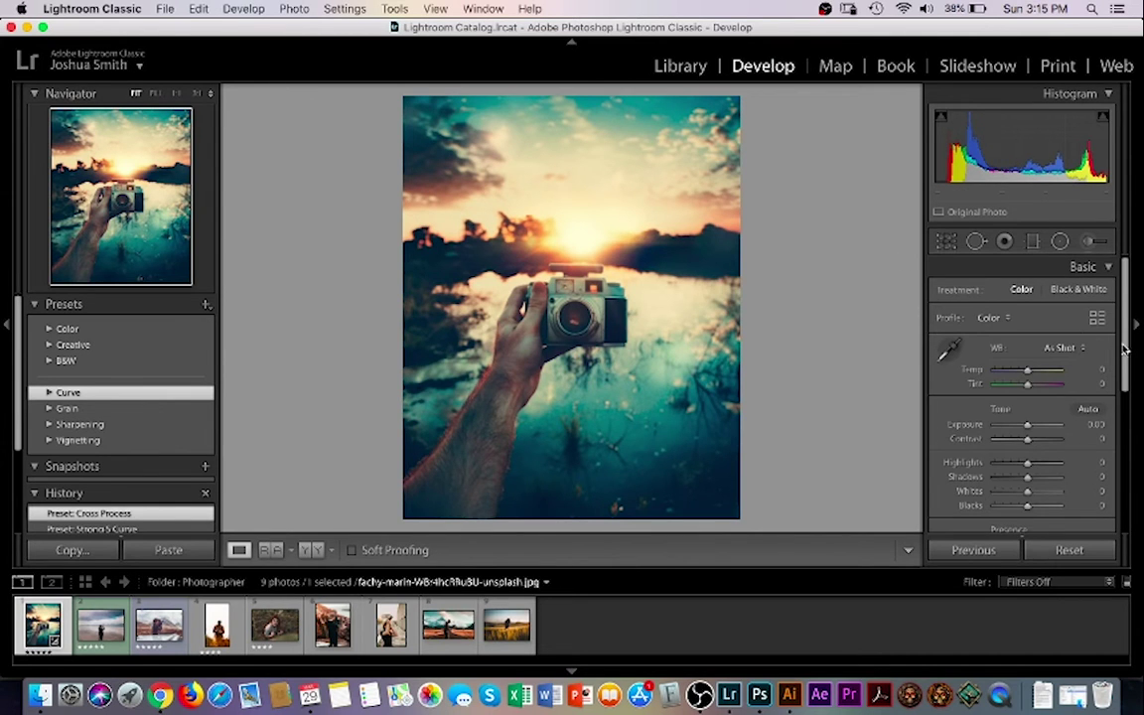
left_click_drag(1126, 347, 1136, 390)
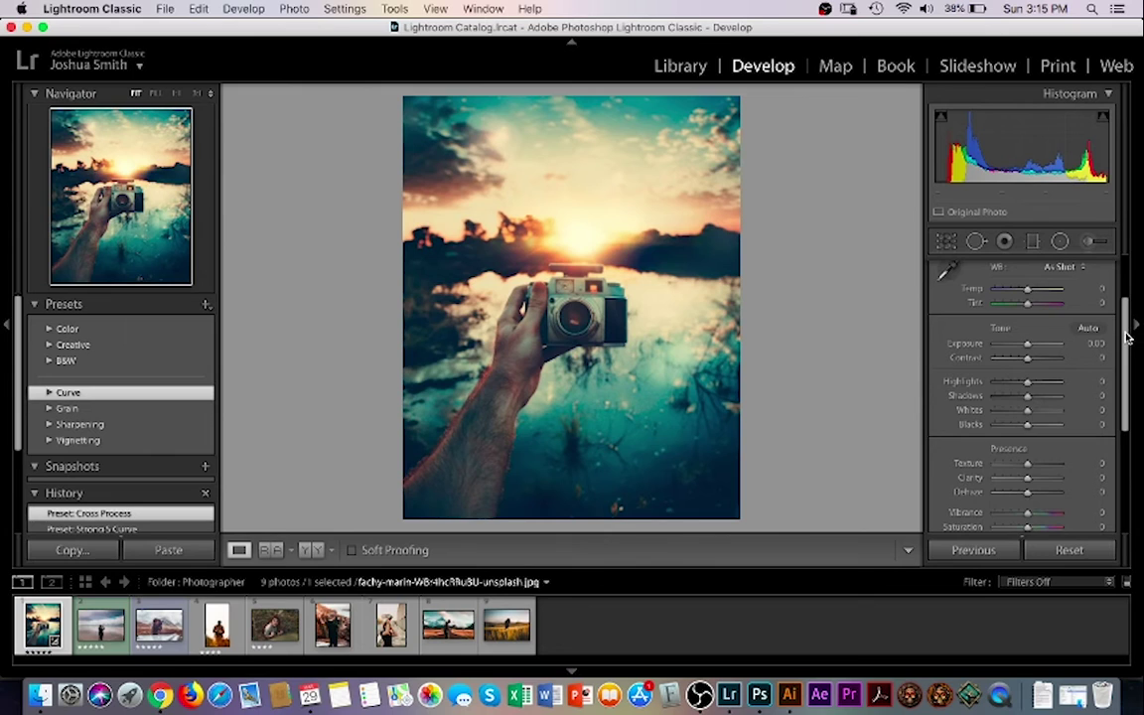
scroll(1126, 337, "up", 2)
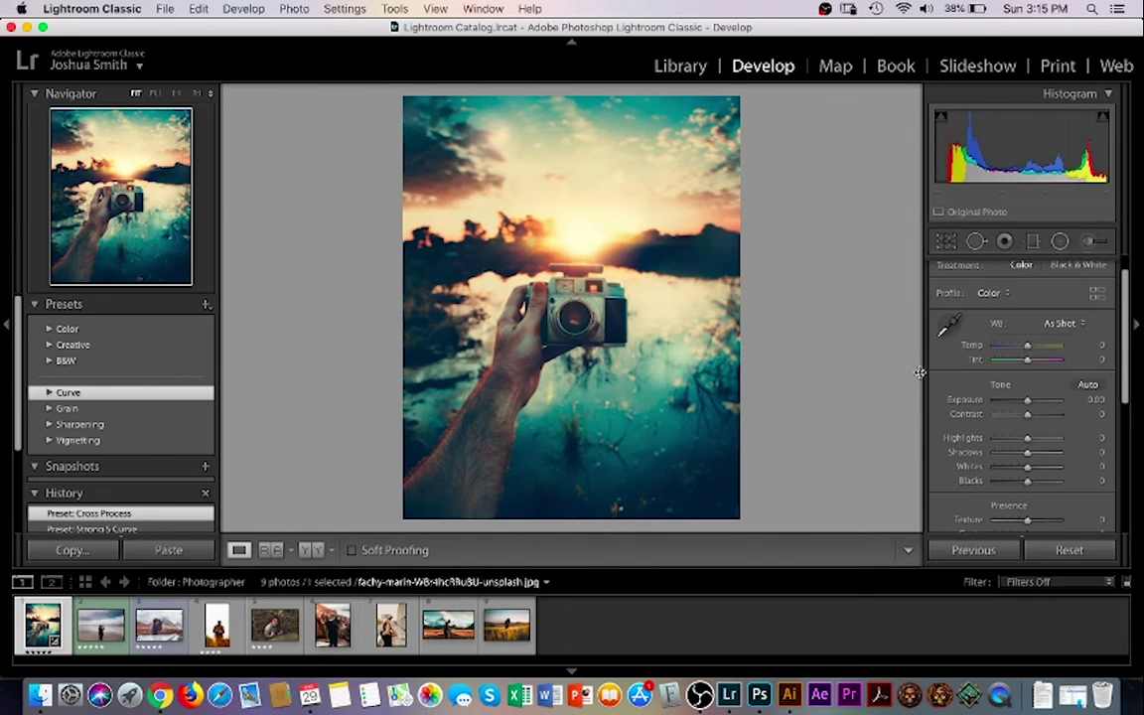
left_click_drag(923, 373, 777, 381)
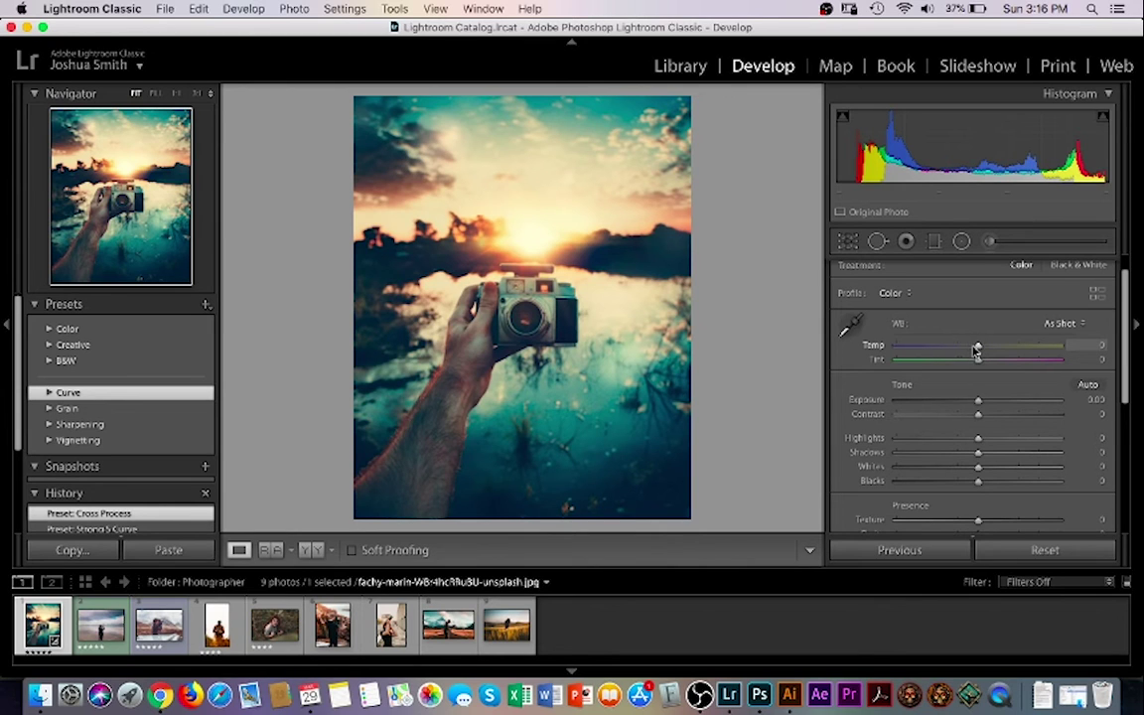
Tune the Basic sliders: Temp +5, Tint +8, Whites −8, Clarity +8, Vibrance +7
mouse_move(976, 349)
left_mouse_down()
mouse_move(966, 348)
mouse_move(978, 349)
left_mouse_up()
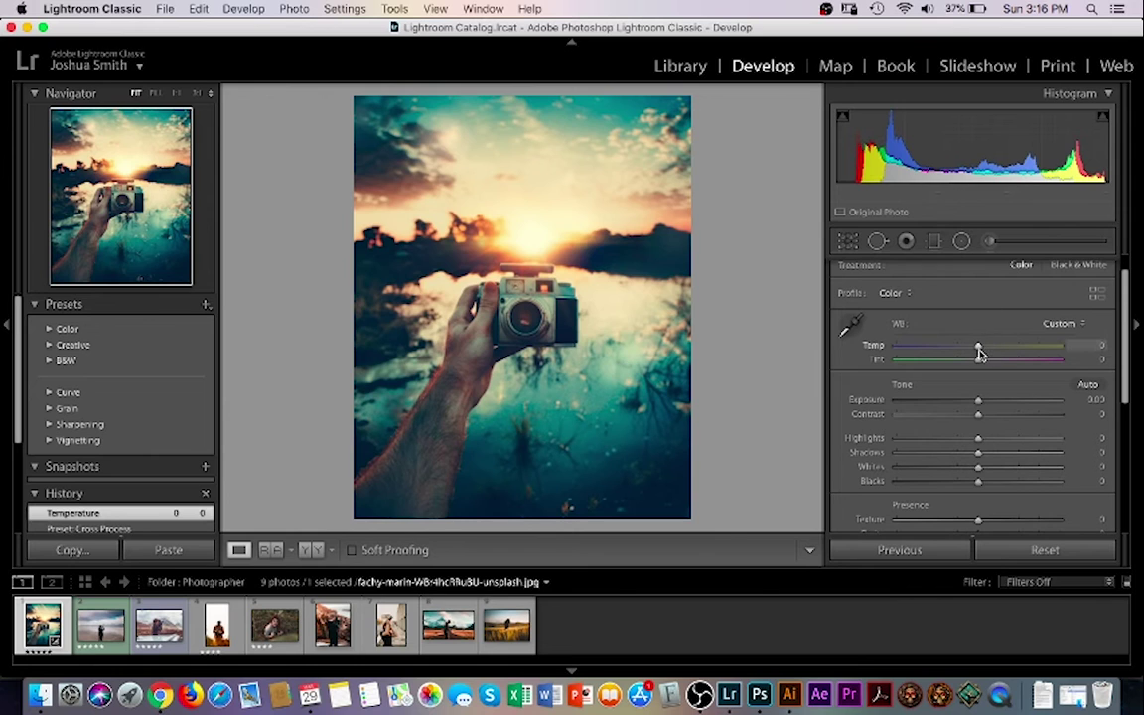
mouse_move(976, 349)
left_mouse_down()
mouse_move(966, 349)
mouse_move(993, 350)
mouse_move(976, 349)
mouse_move(984, 361)
left_mouse_up()
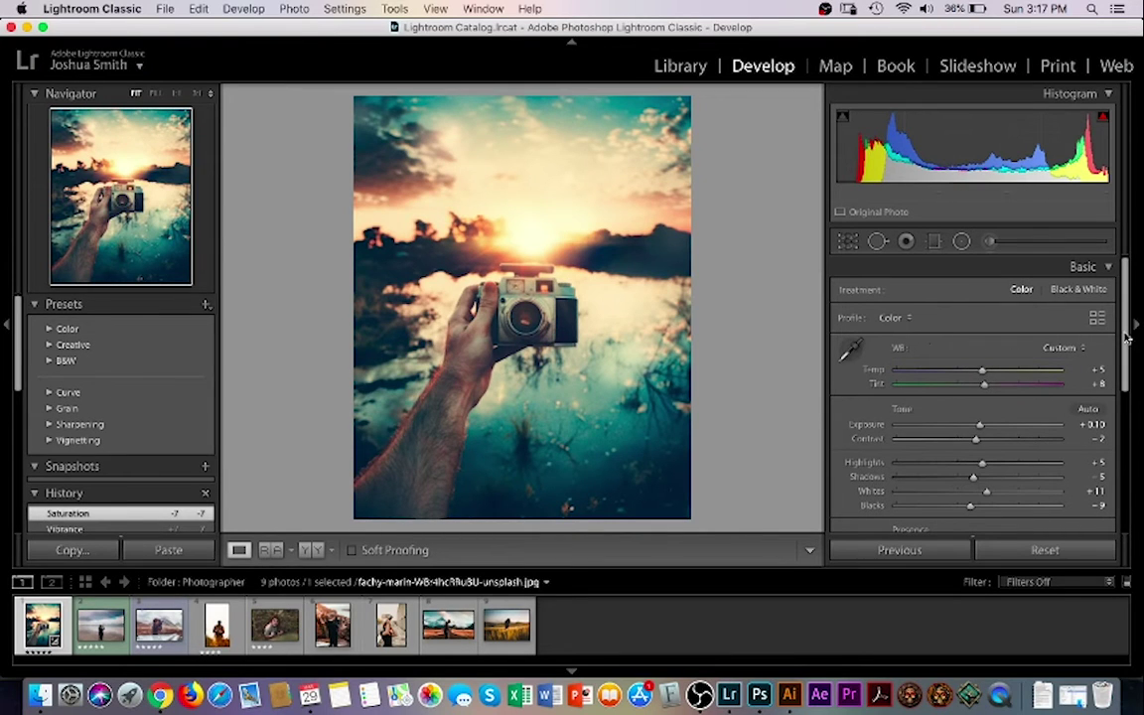
scroll(1127, 339, "down", 5)
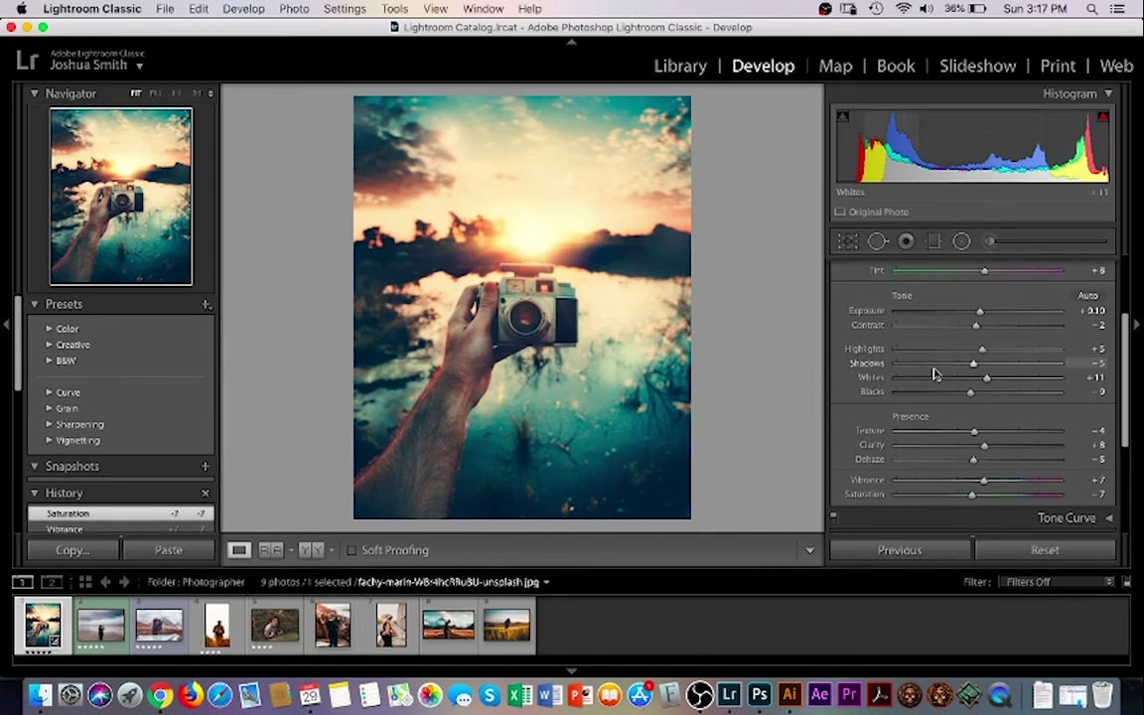
scroll(1125, 362, "up", 2)
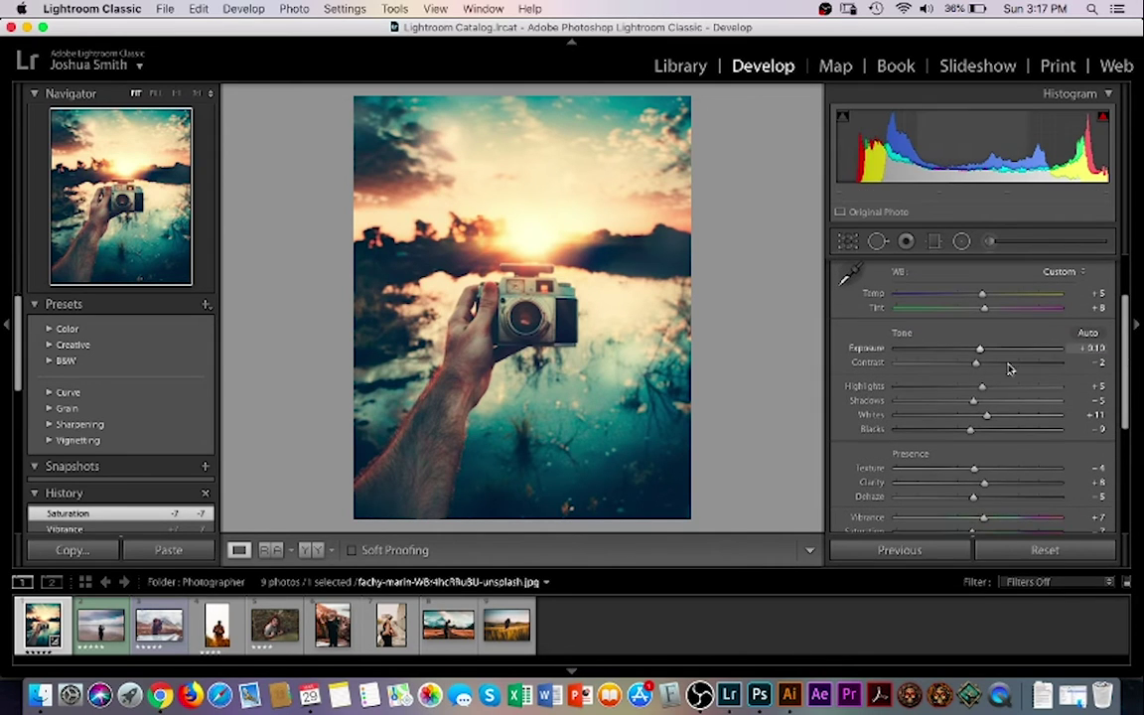
double_click(872, 415)
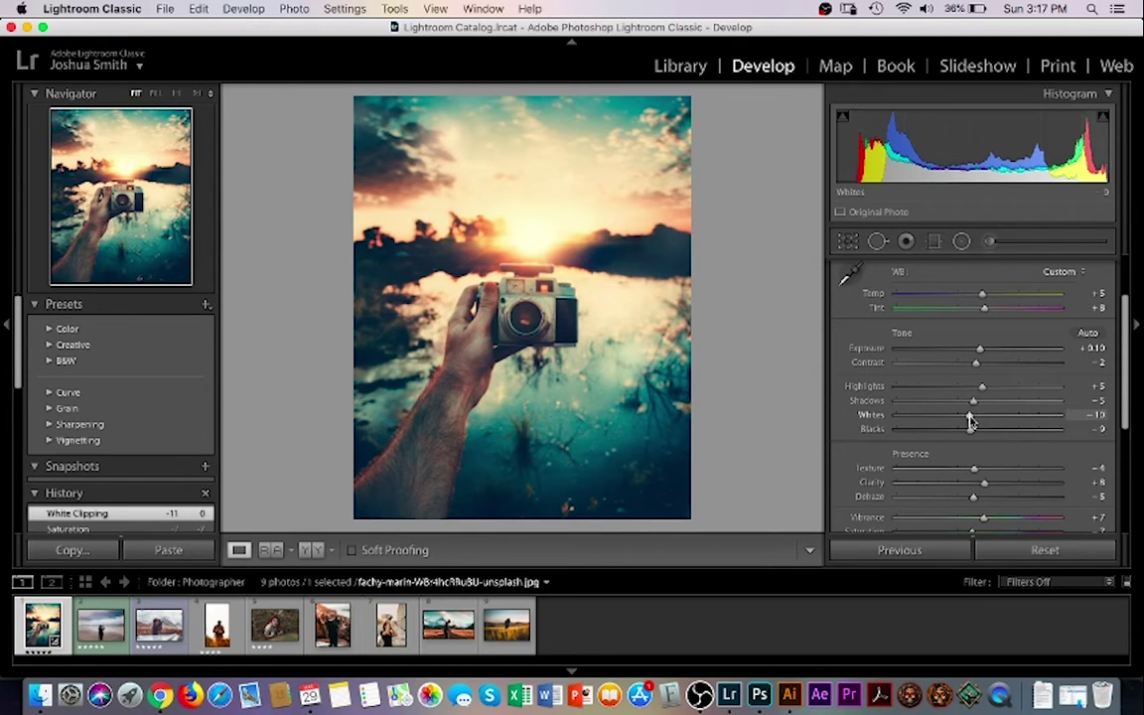
mouse_move(970, 422)
left_mouse_down()
mouse_move(984, 422)
mouse_move(970, 417)
left_mouse_up()
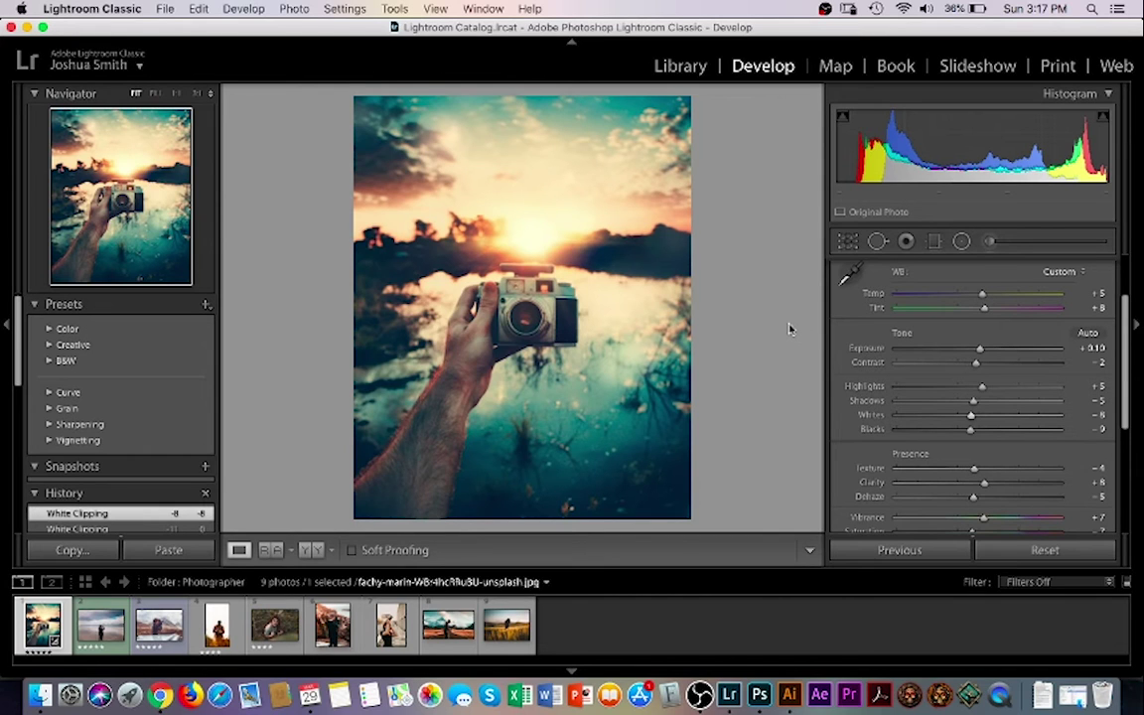
Compare against the original in a side-by-side Before/After Left/Right view and lower Exposure to −0.10
key("backslash")
key("backslash")
key("backslash")
key("backslash")
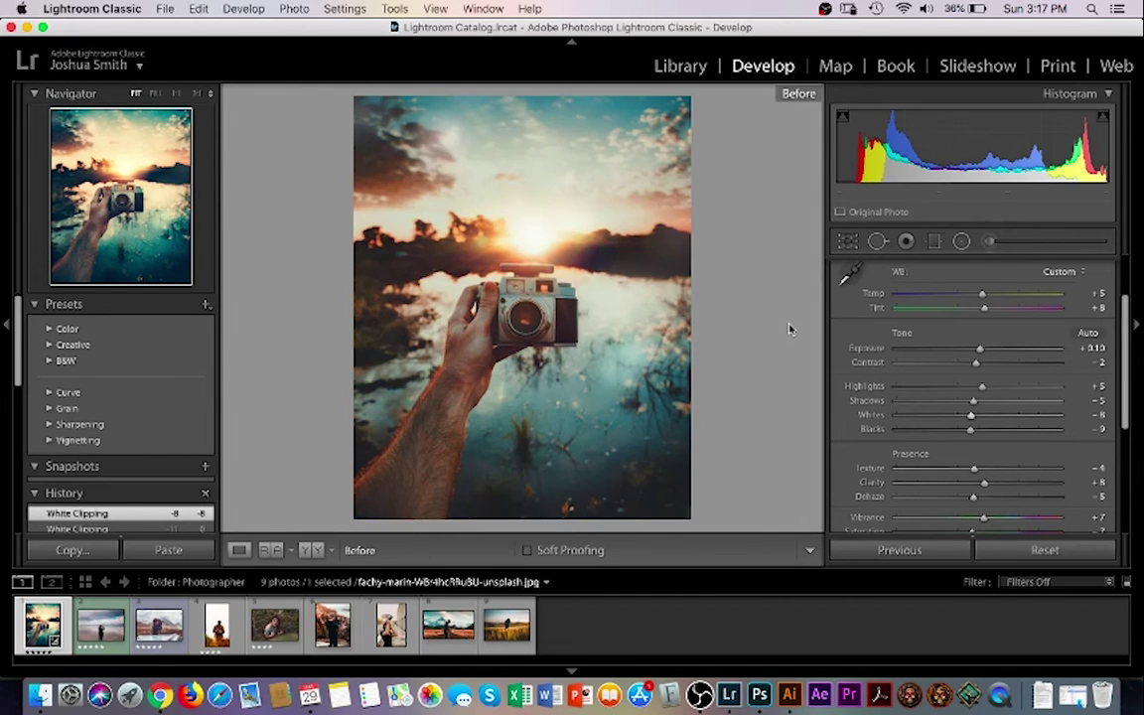
key("backslash")
key("backslash")
key("backslash")
key("backslash")
key("backslash")
key("backslash")
key("backslash")
key("backslash")
key("backslash")
key("backslash")
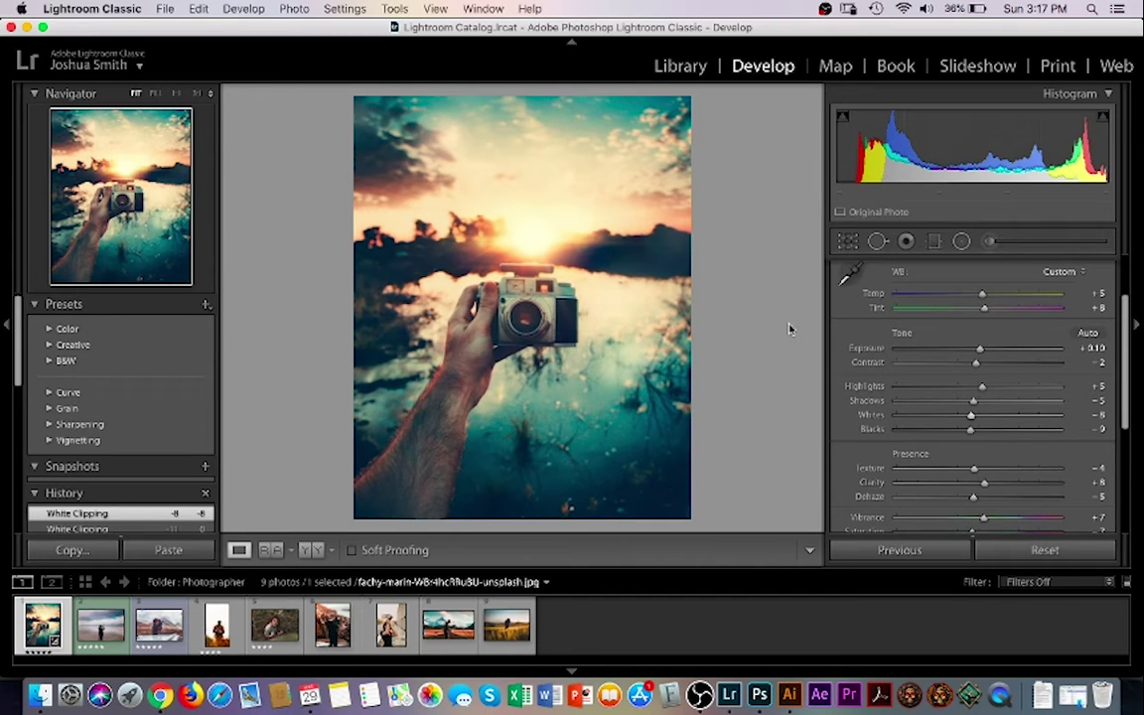
key("backslash")
key("backslash")
key("backslash")
key("backslash")
left_click(330, 550)
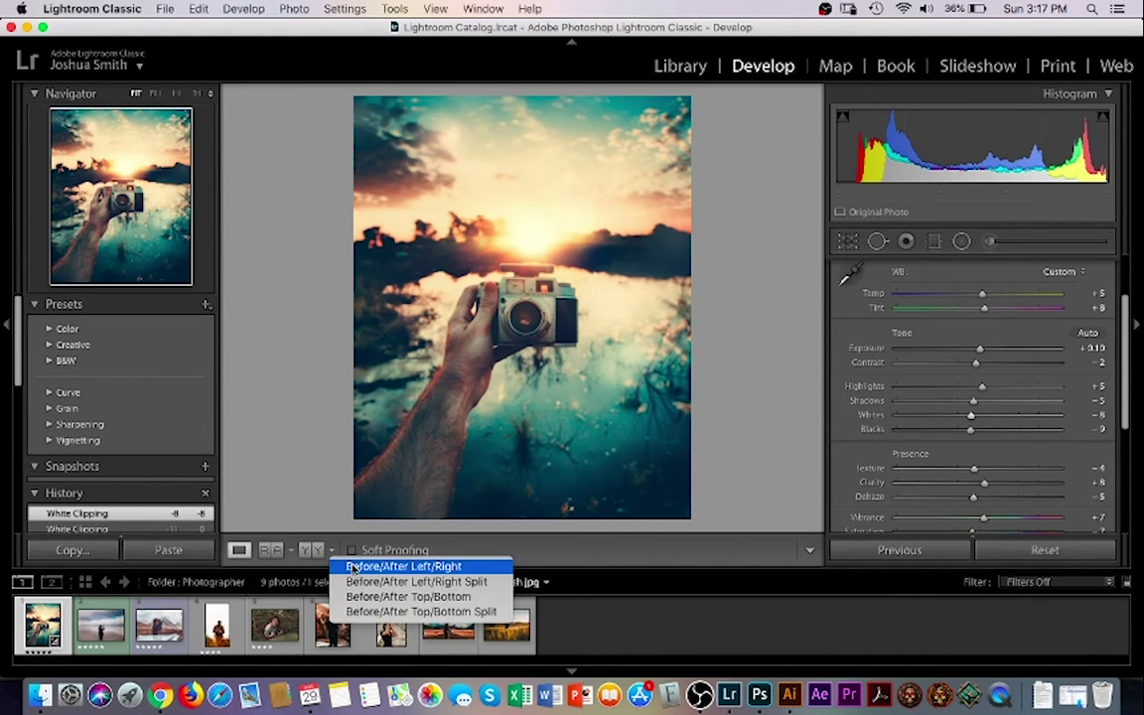
left_click(353, 567)
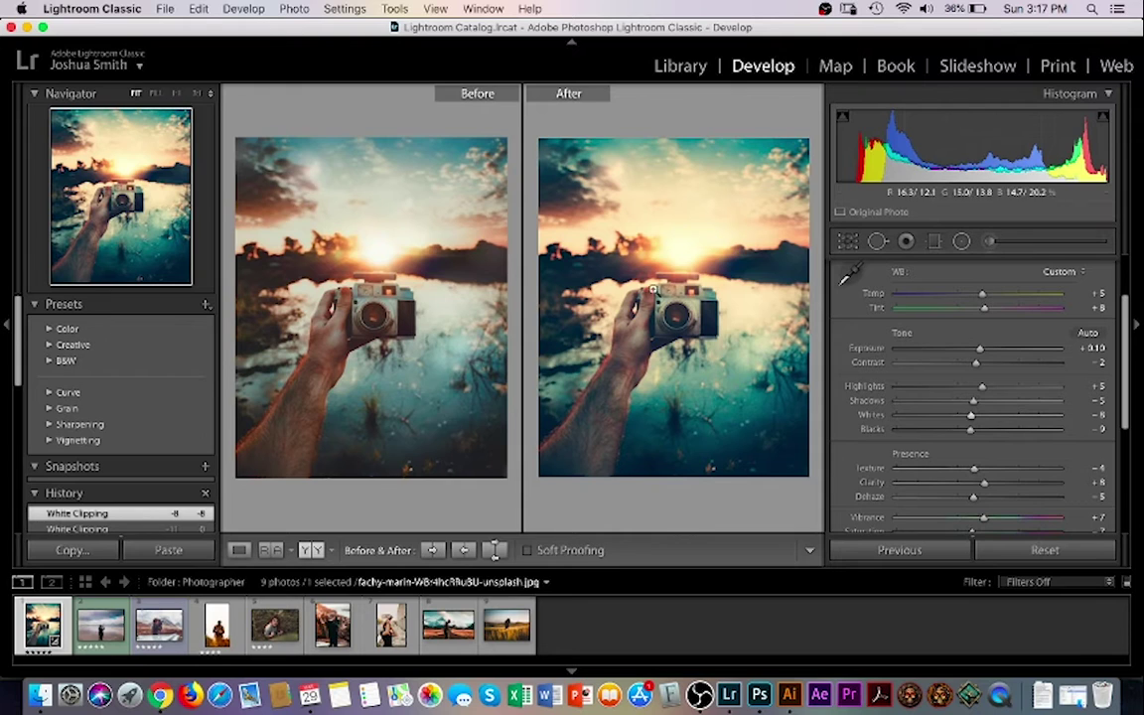
left_click_drag(981, 348, 979, 353)
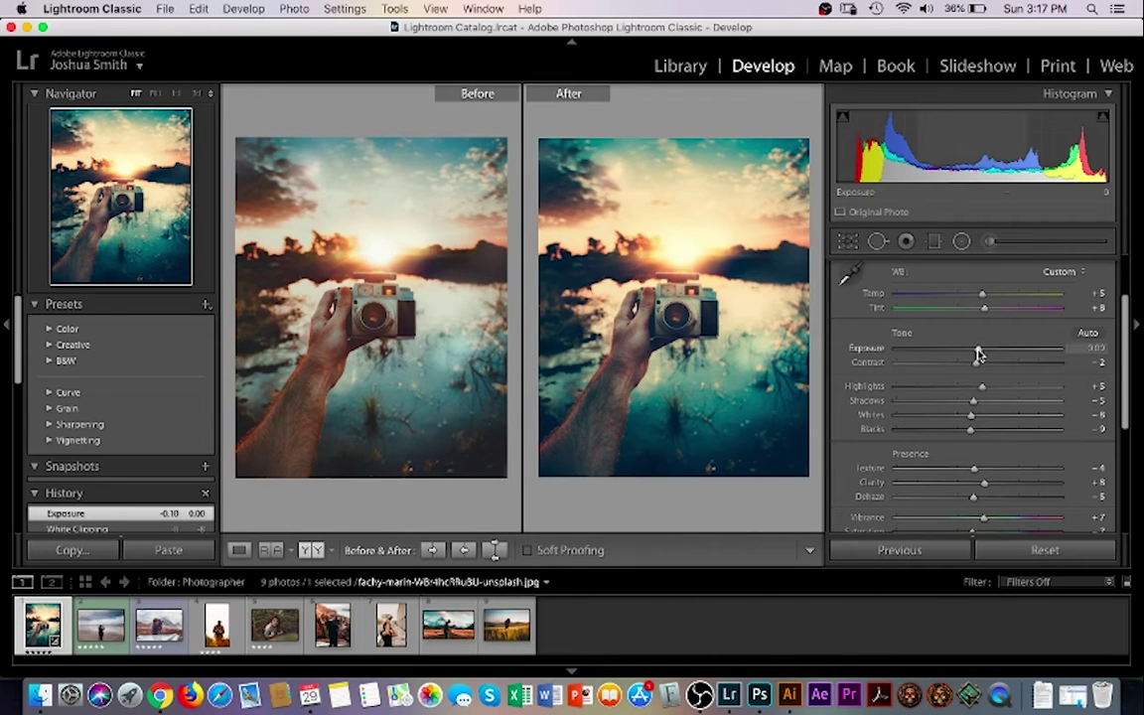
left_click_drag(978, 352, 975, 353)
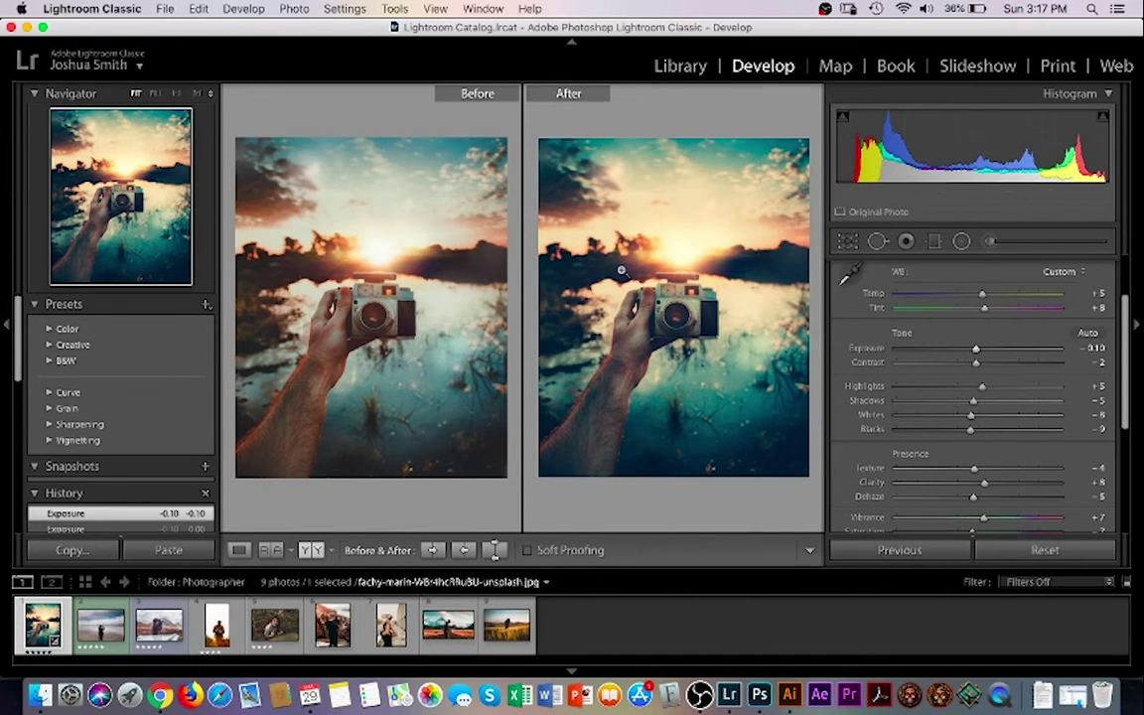
Return to the single-photo view and settle Exposure at −0.20 after trying +0.25
left_click(238, 551)
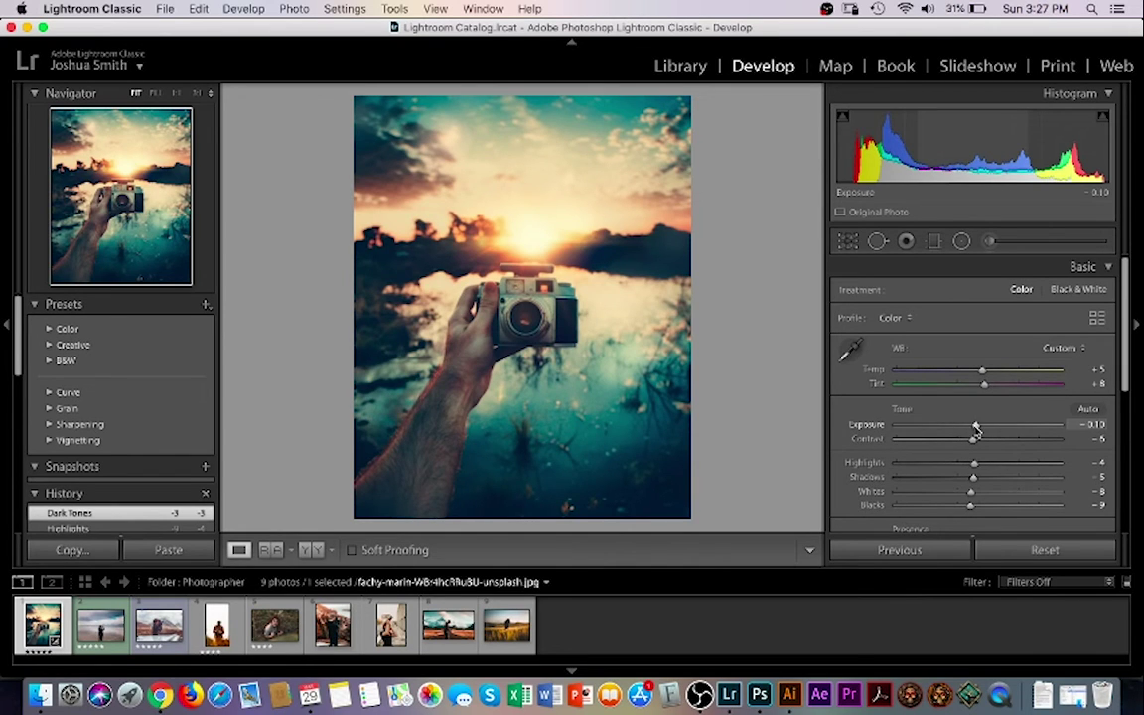
left_click_drag(976, 428, 982, 429)
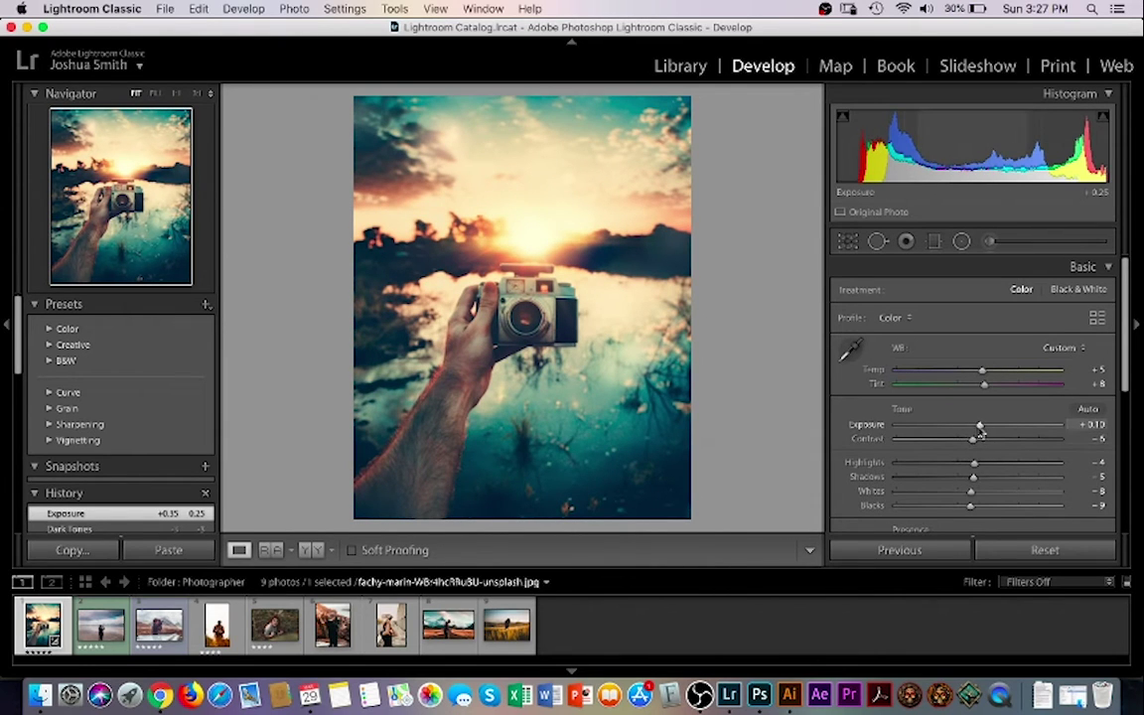
left_click_drag(980, 429, 973, 429)
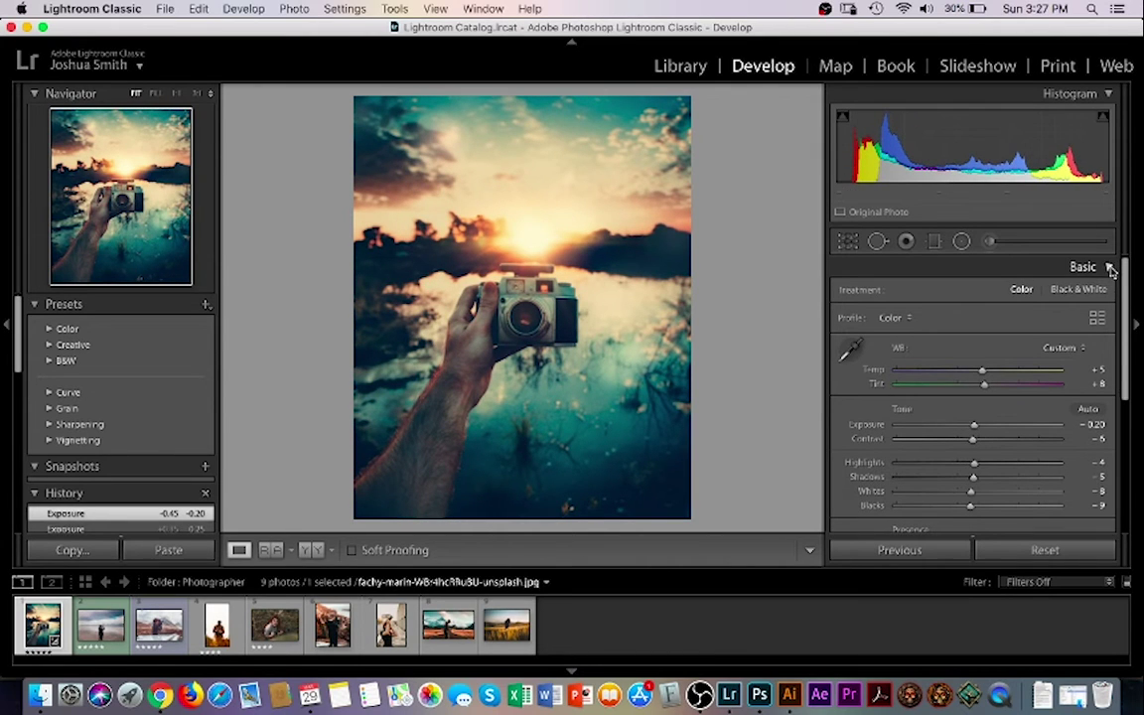
Switch from the Basic panel to the Tone Curve and add points lifting the darks and shadows
left_click(1111, 270)
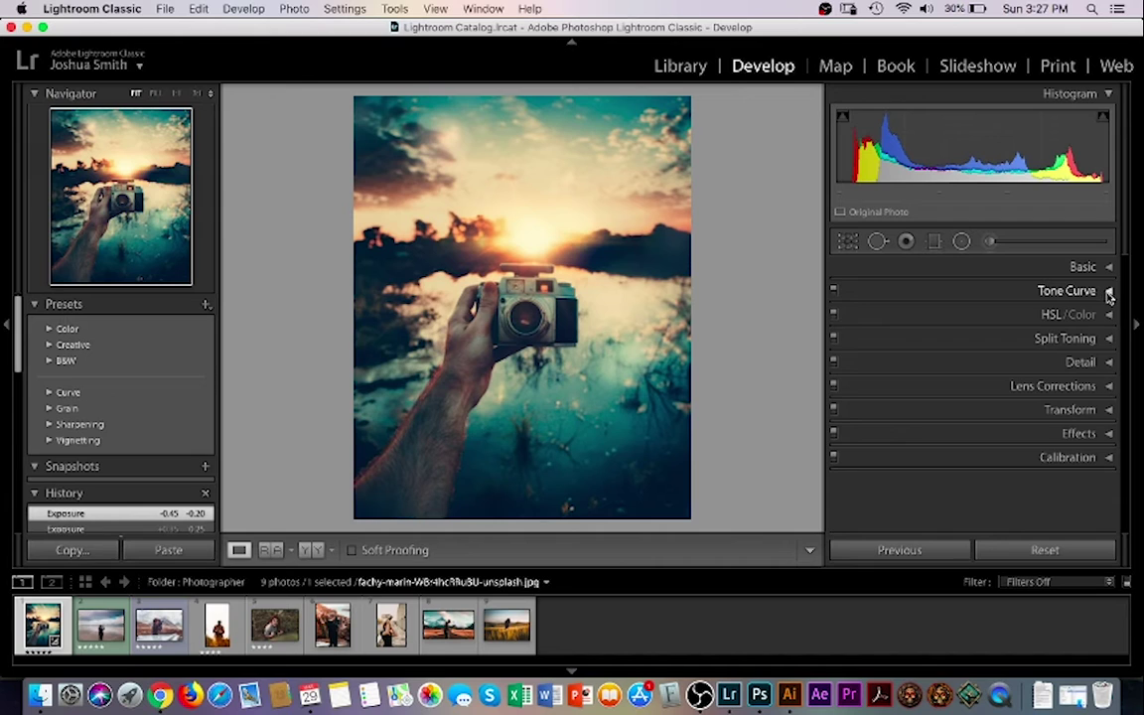
left_click(1109, 292)
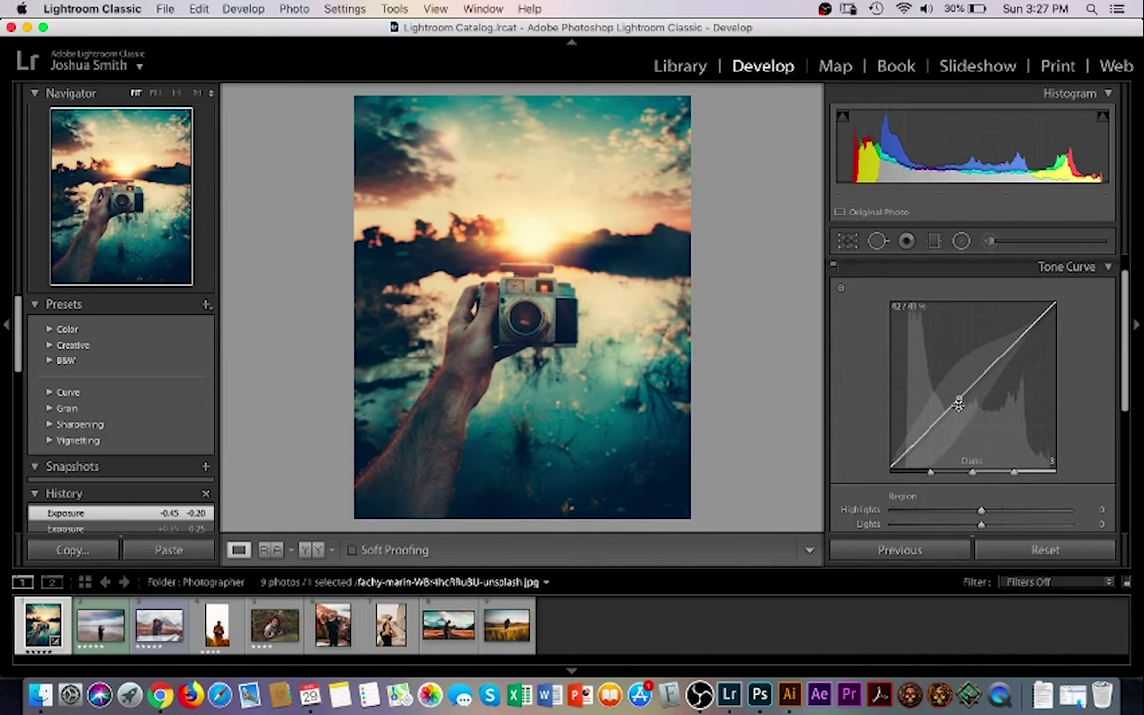
left_click_drag(959, 402, 990, 380)
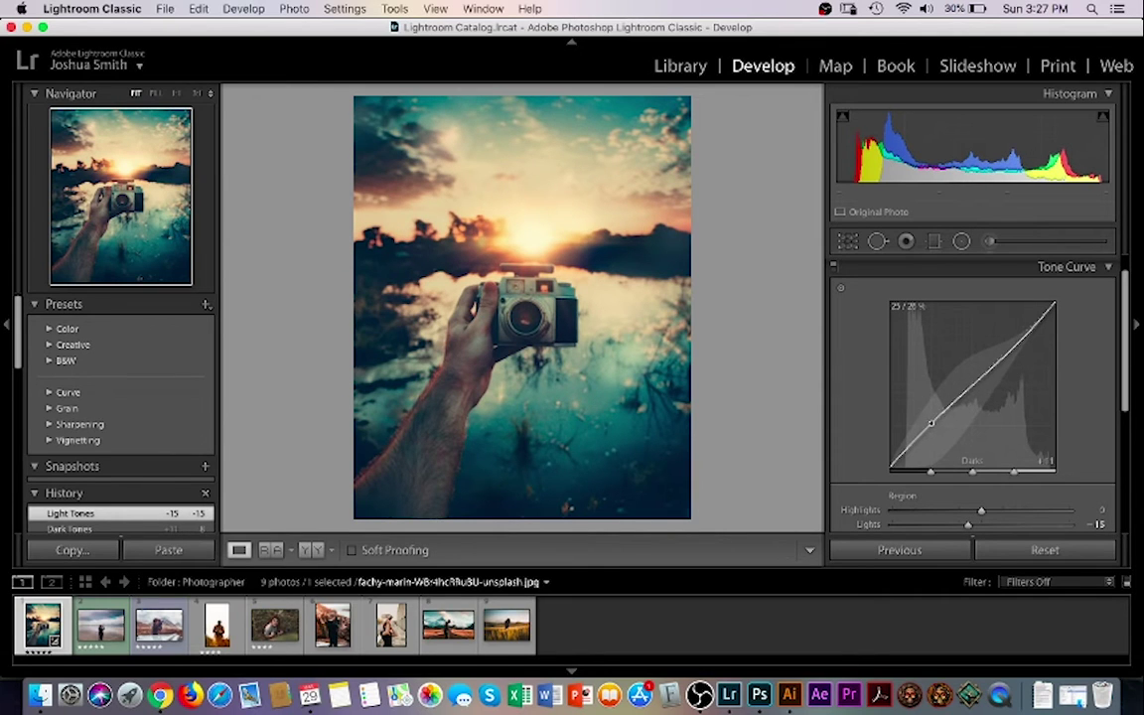
left_click_drag(931, 427, 931, 419)
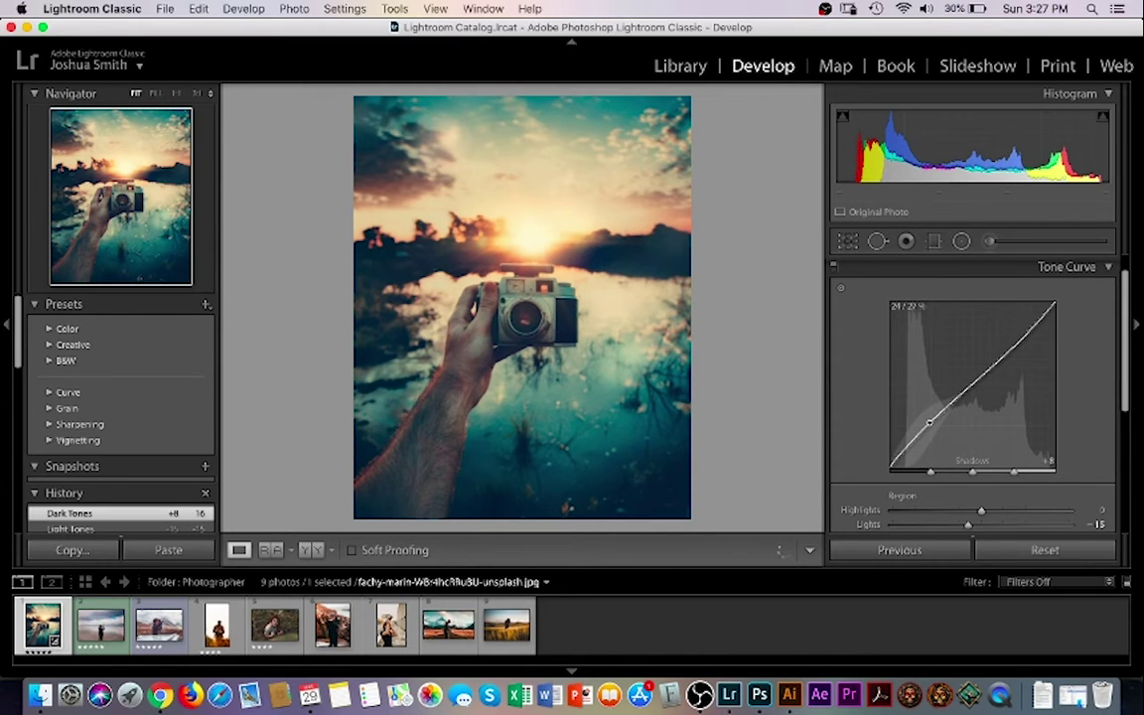
left_click_drag(929, 422, 939, 407)
Set the curve's Lights to −31, Shadows to +26 and Darks to +21
left_click_drag(990, 375, 932, 411)
left_click_drag(1011, 366, 993, 370)
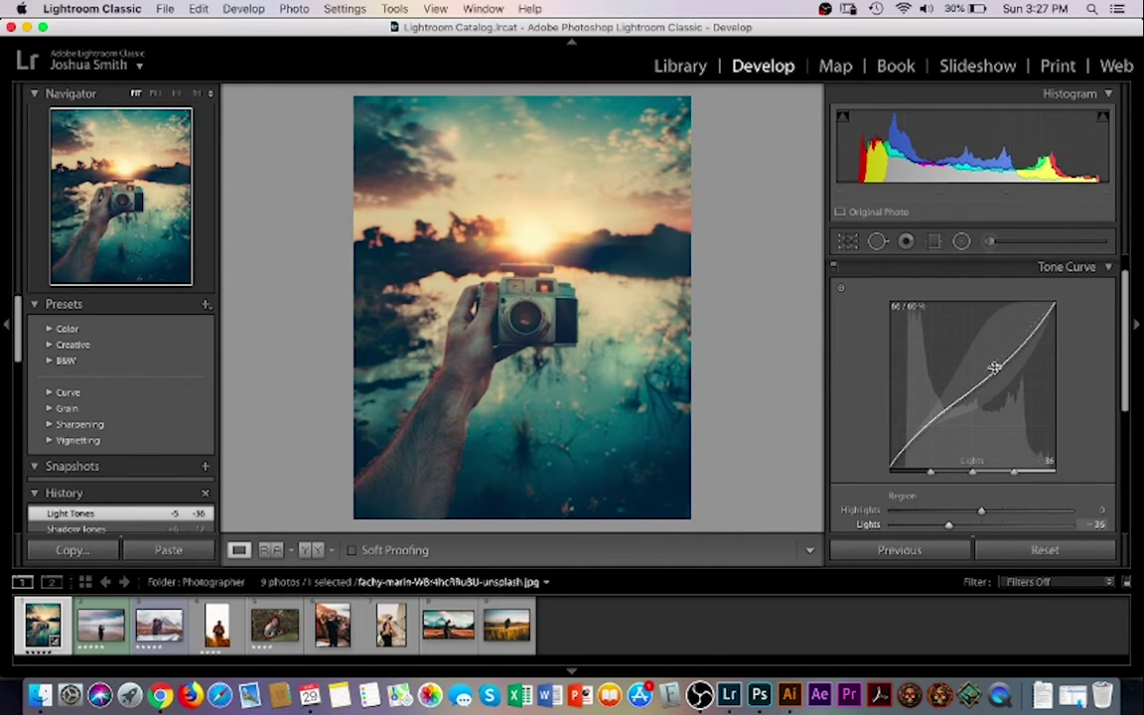
left_click_drag(928, 422, 986, 376)
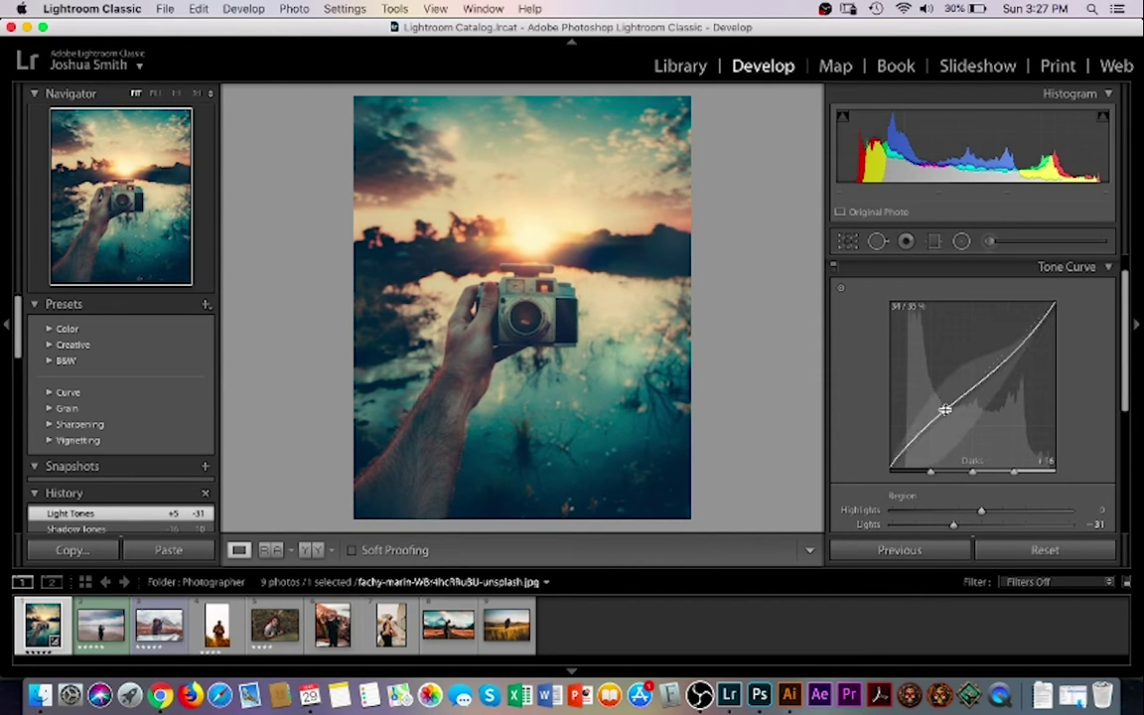
left_click_drag(933, 419, 934, 403)
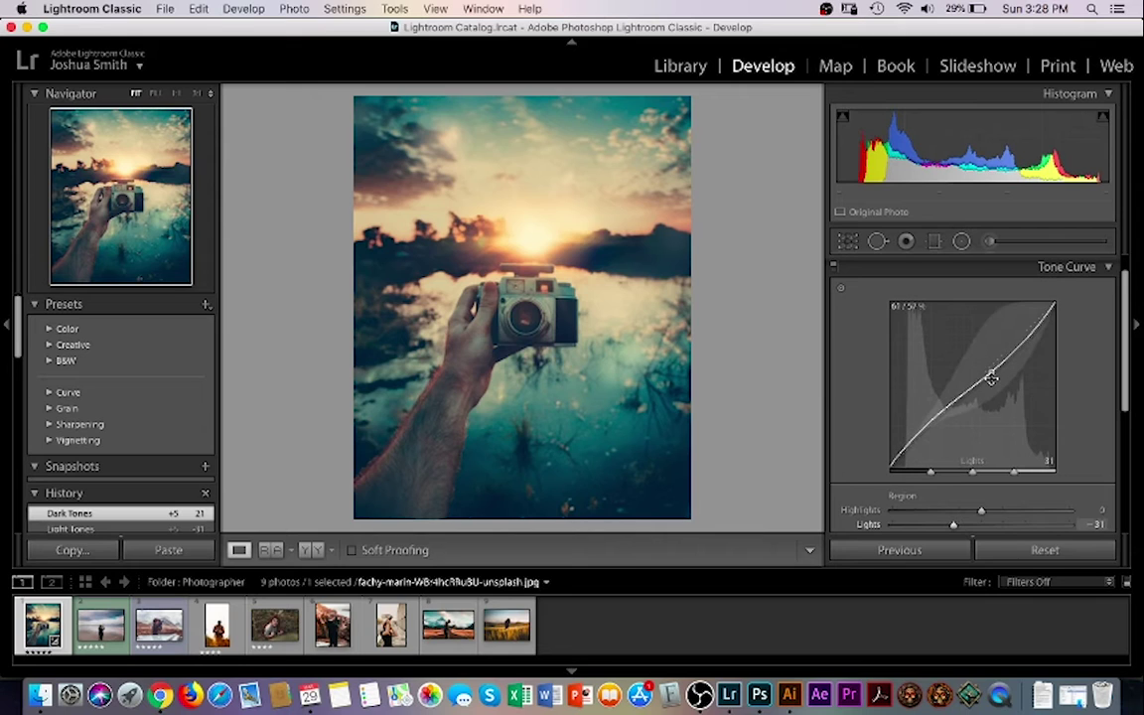
scroll(1064, 396, "up", 1)
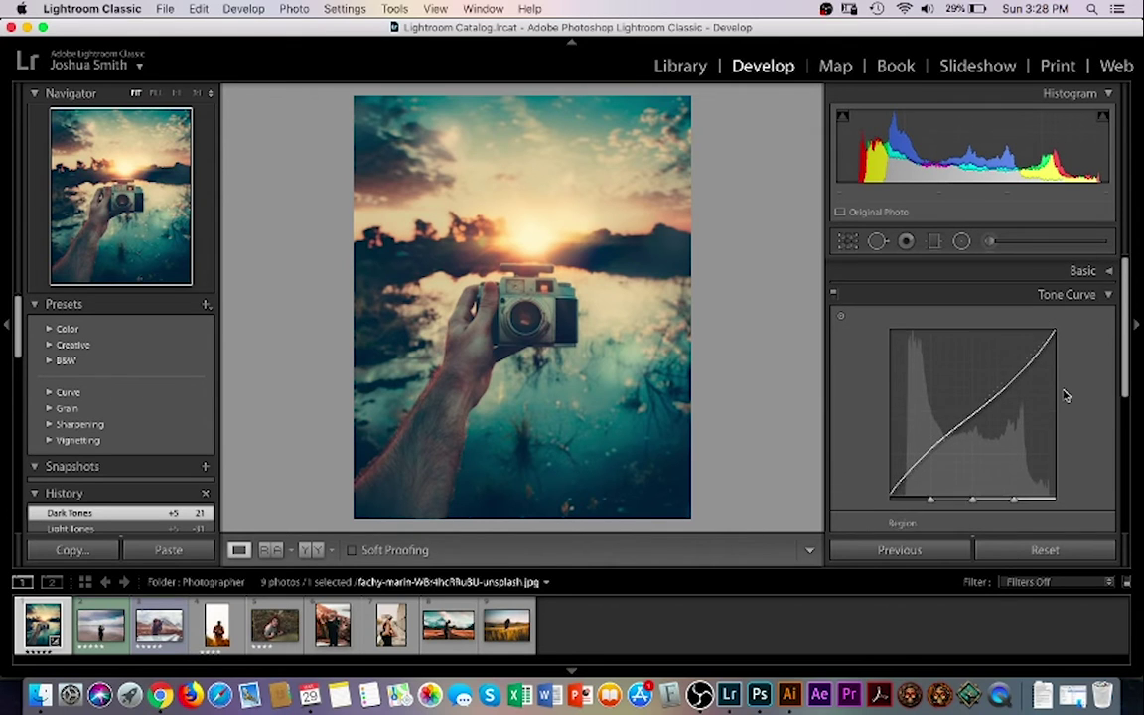
Briefly review the Basic panel exposure settings, then collapse it again
left_click(1111, 270)
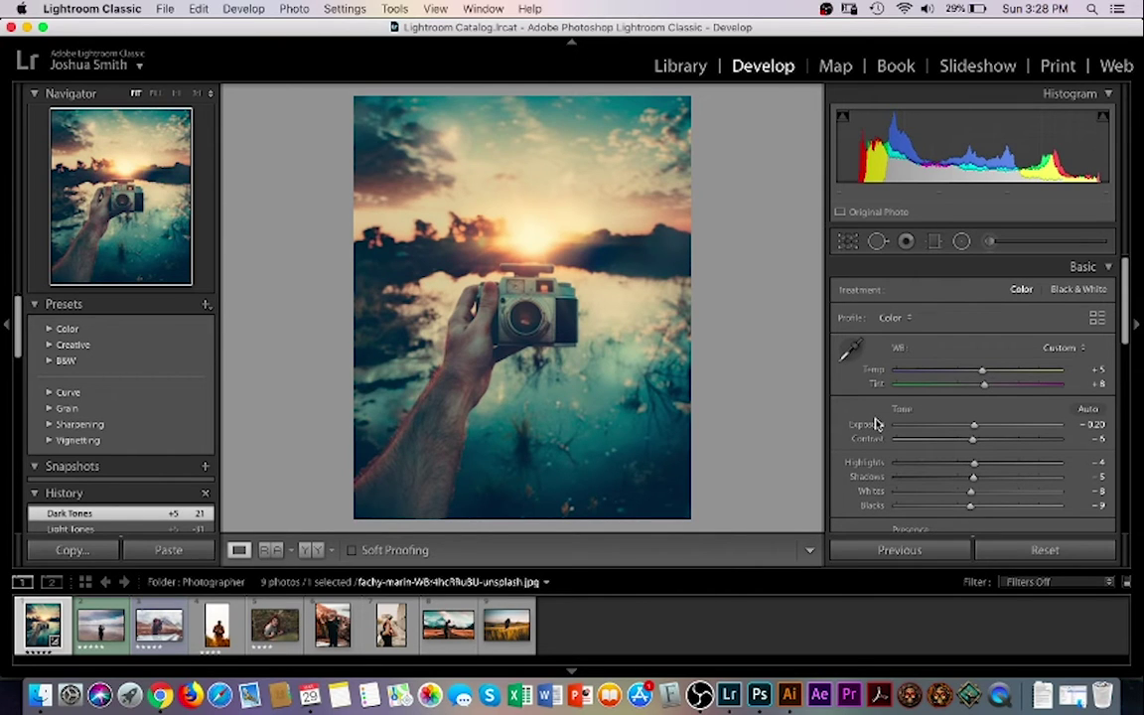
left_click(1109, 269)
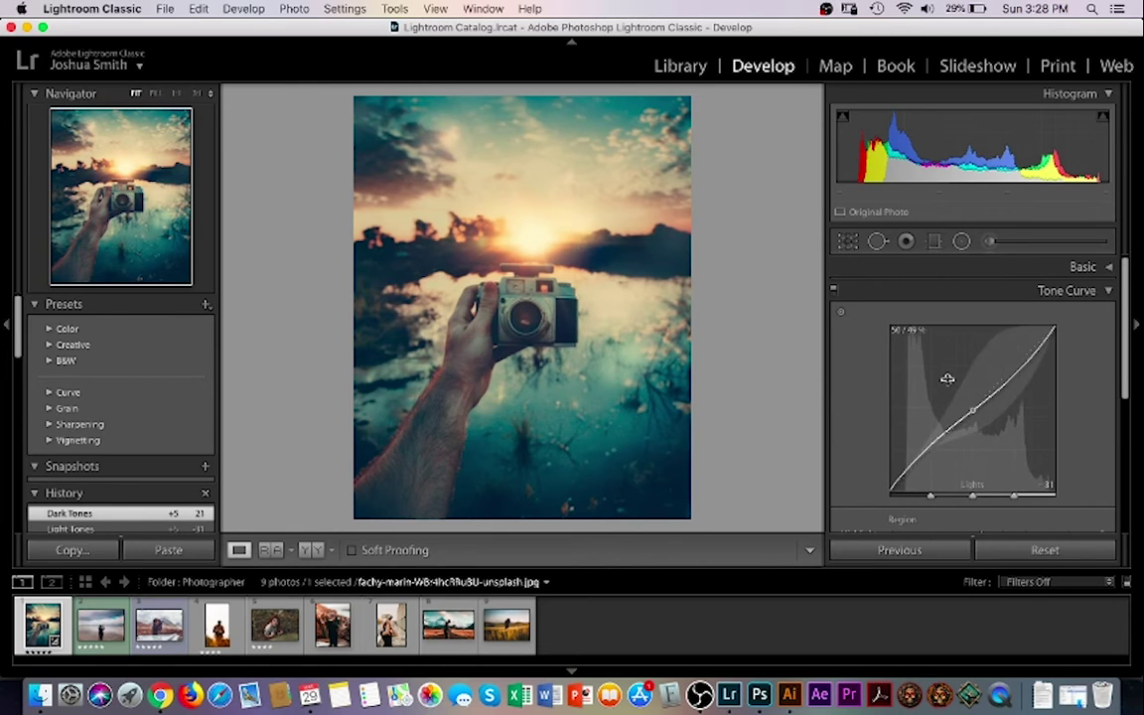
scroll(975, 373, "down", 1)
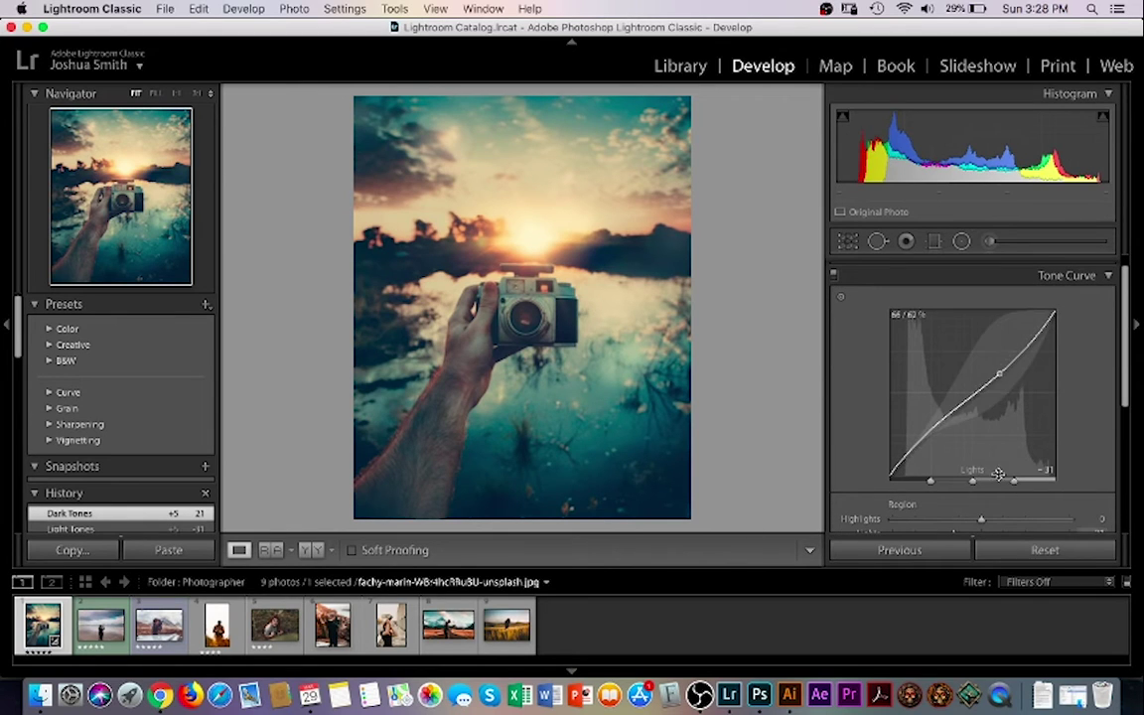
scroll(1046, 427, "down", 3)
scroll(1046, 427, "down", 1)
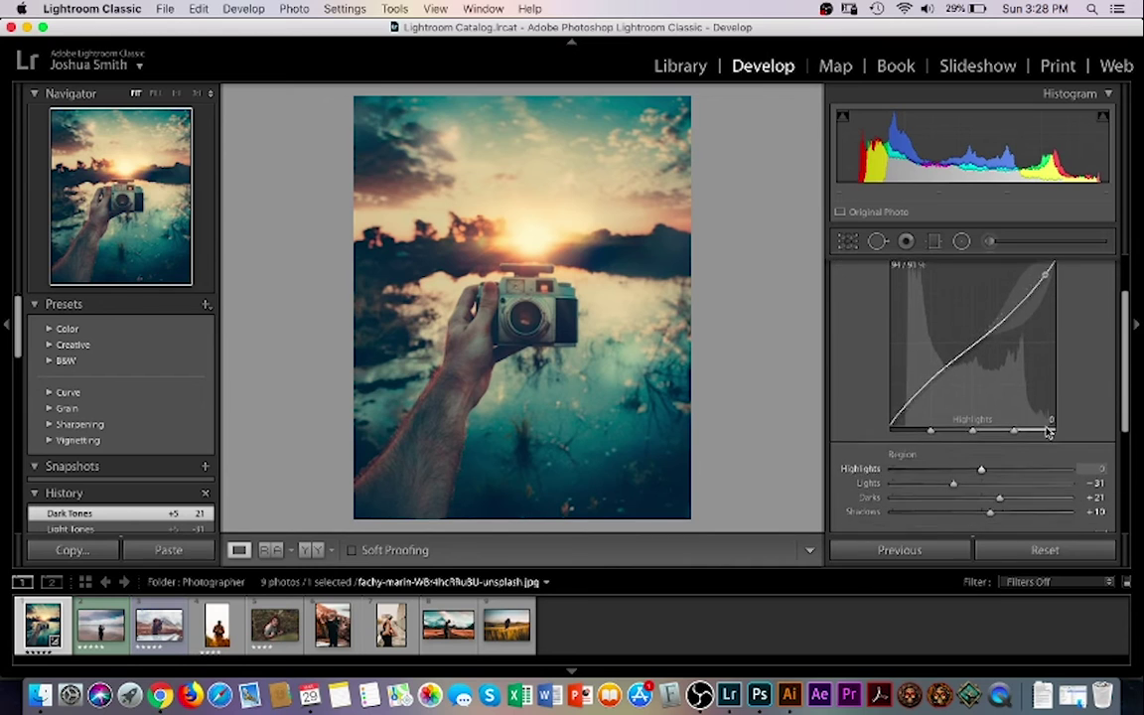
scroll(1048, 431, "up", 2)
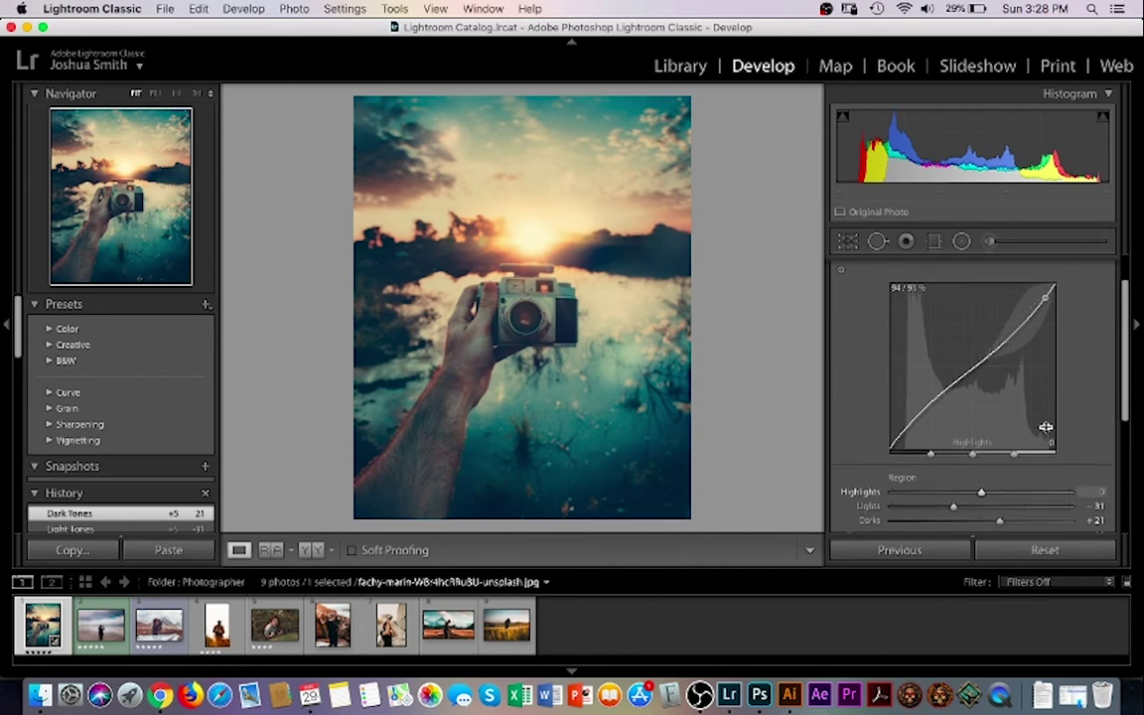
scroll(1048, 431, "down", 2)
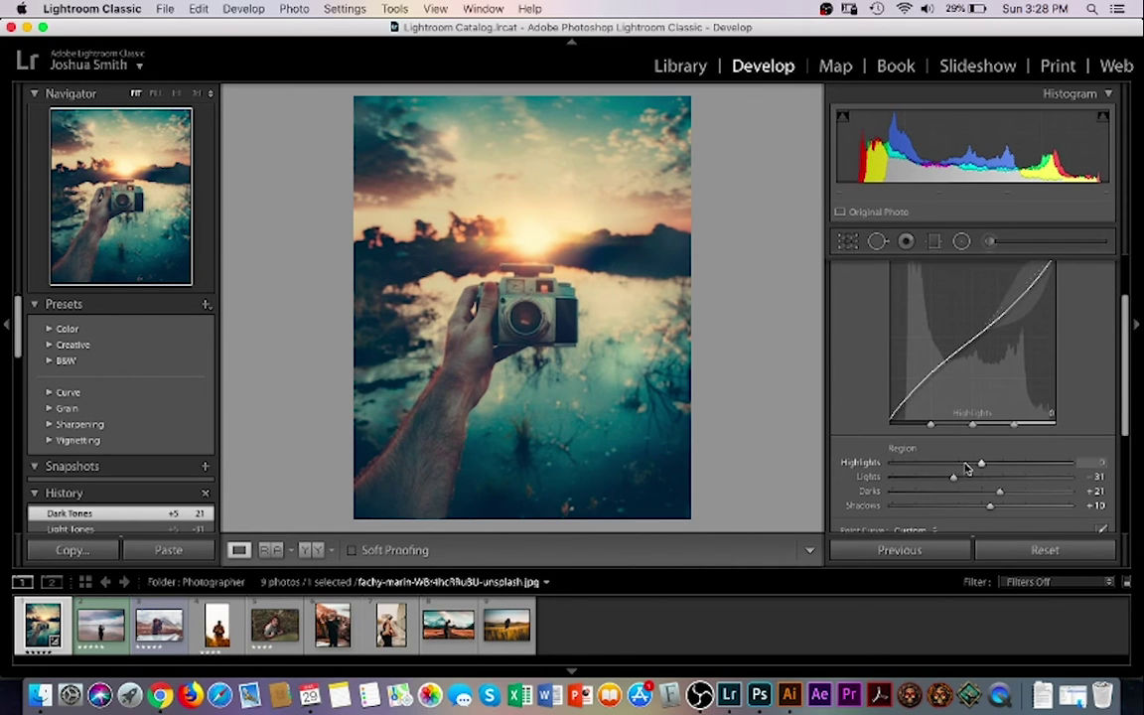
Adjust the tone curve to Highlights +3, Lights −24 and Darks +31
left_click_drag(981, 465, 988, 464)
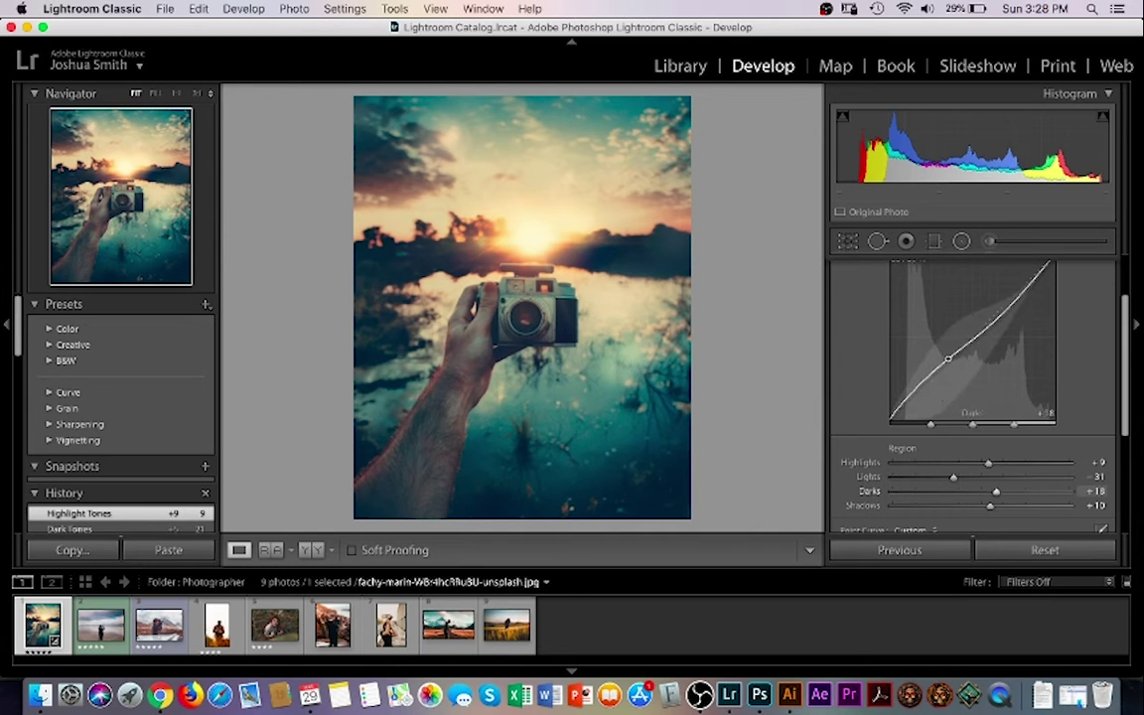
left_click_drag(949, 358, 948, 355)
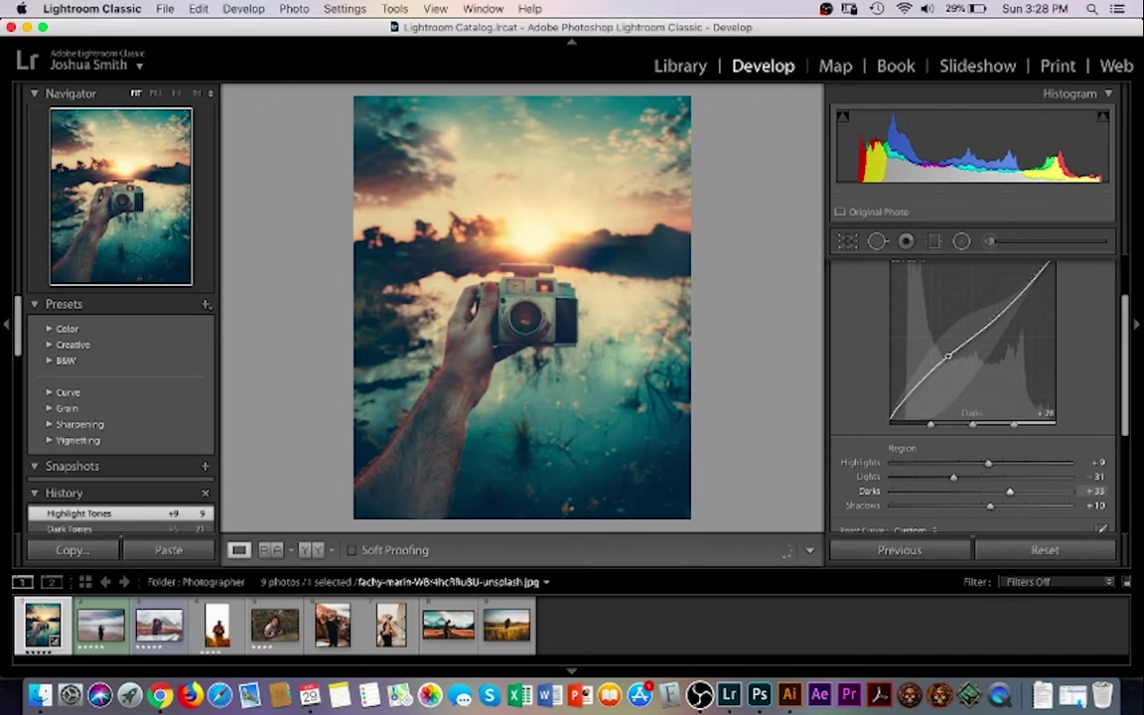
left_click_drag(1010, 490, 983, 466)
scroll(1093, 425, "up", 2)
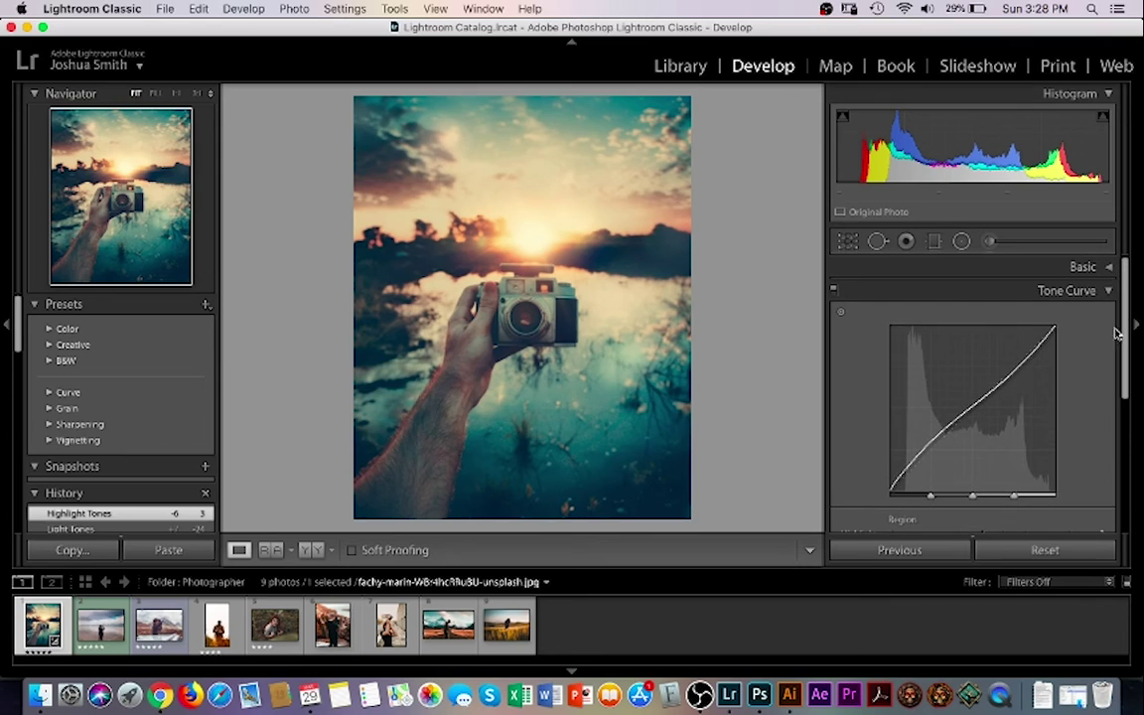
Turn on the Tone Curve targeted adjustment tool for editing directly on the photo
left_click(1110, 270)
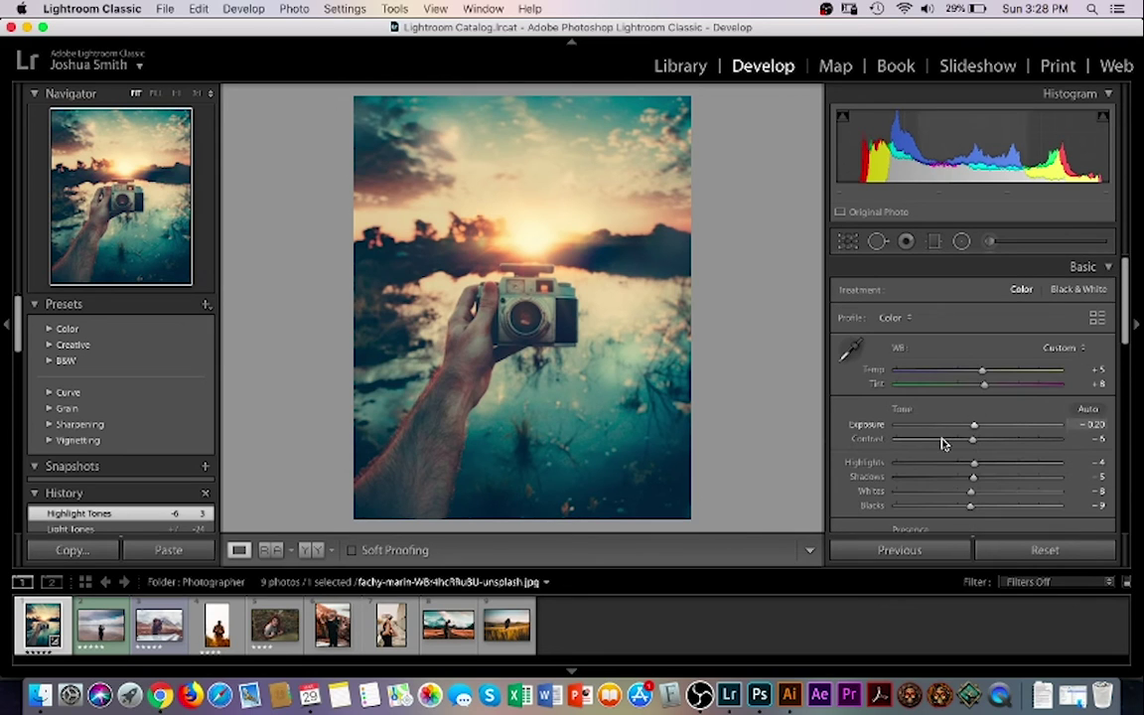
scroll(946, 443, "down", 1)
scroll(946, 444, "down", 1)
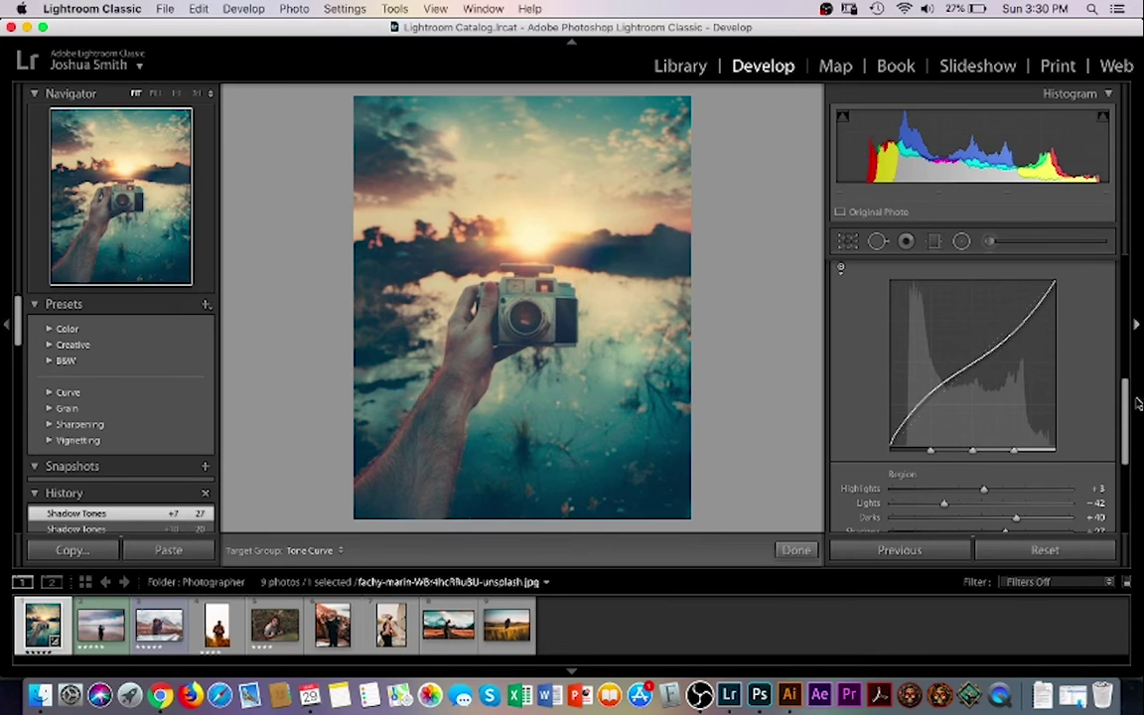
left_click_drag(1128, 405, 1125, 394)
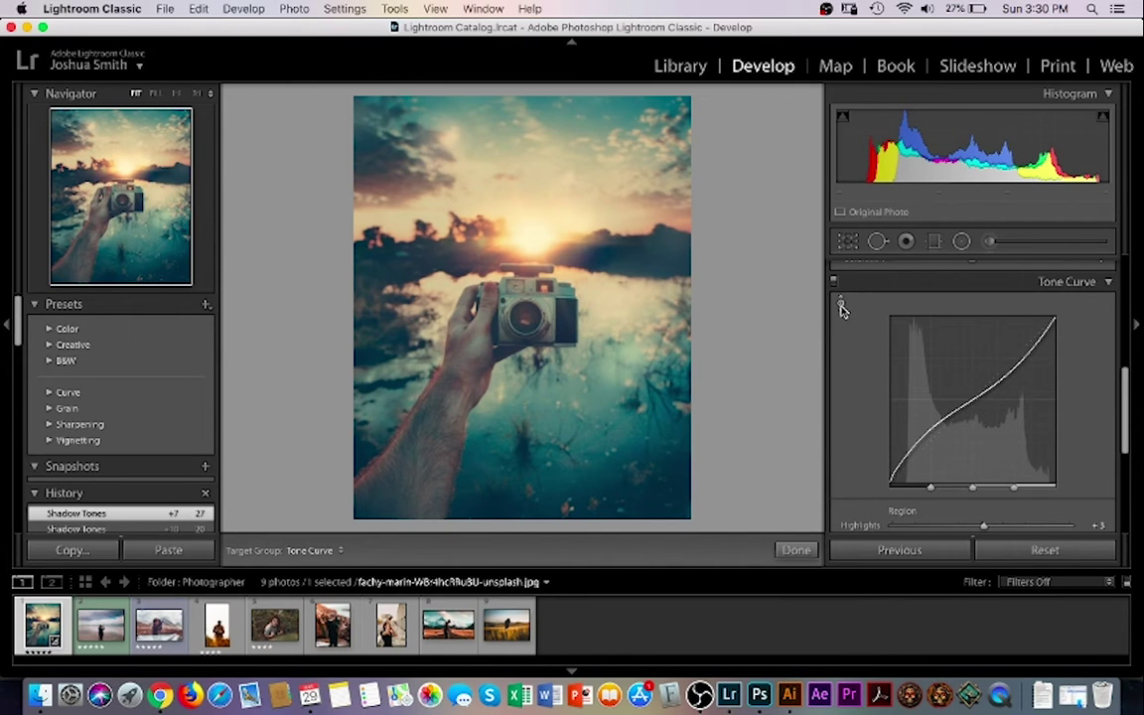
left_click(842, 306)
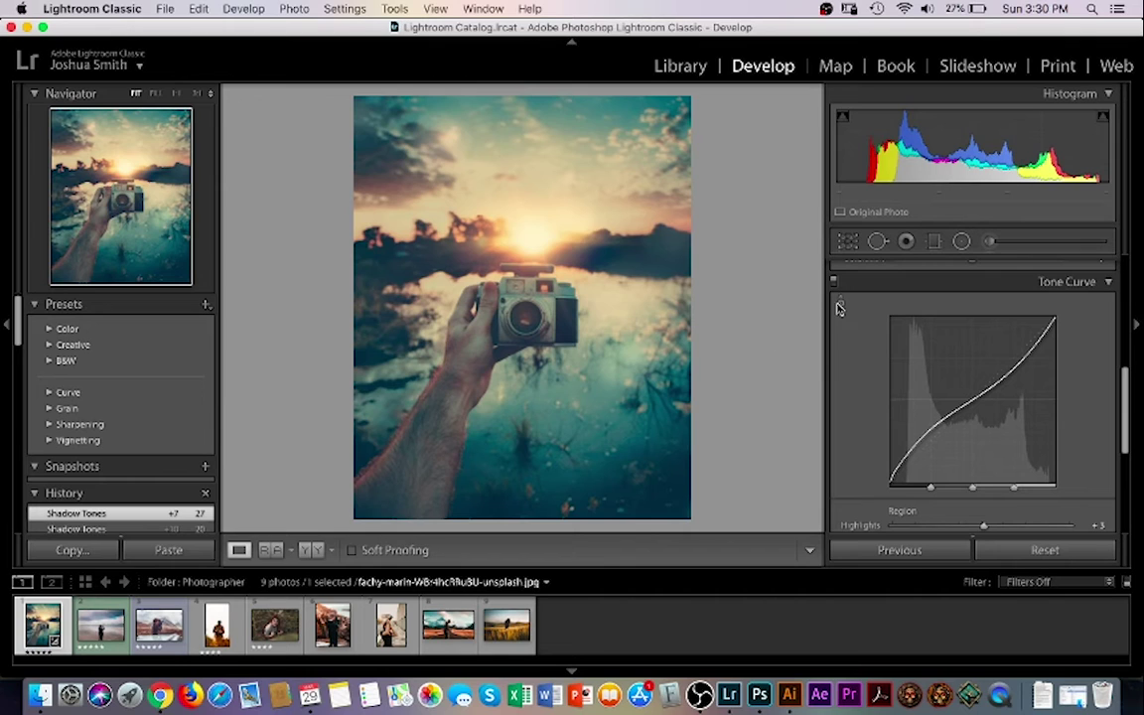
left_click(838, 306)
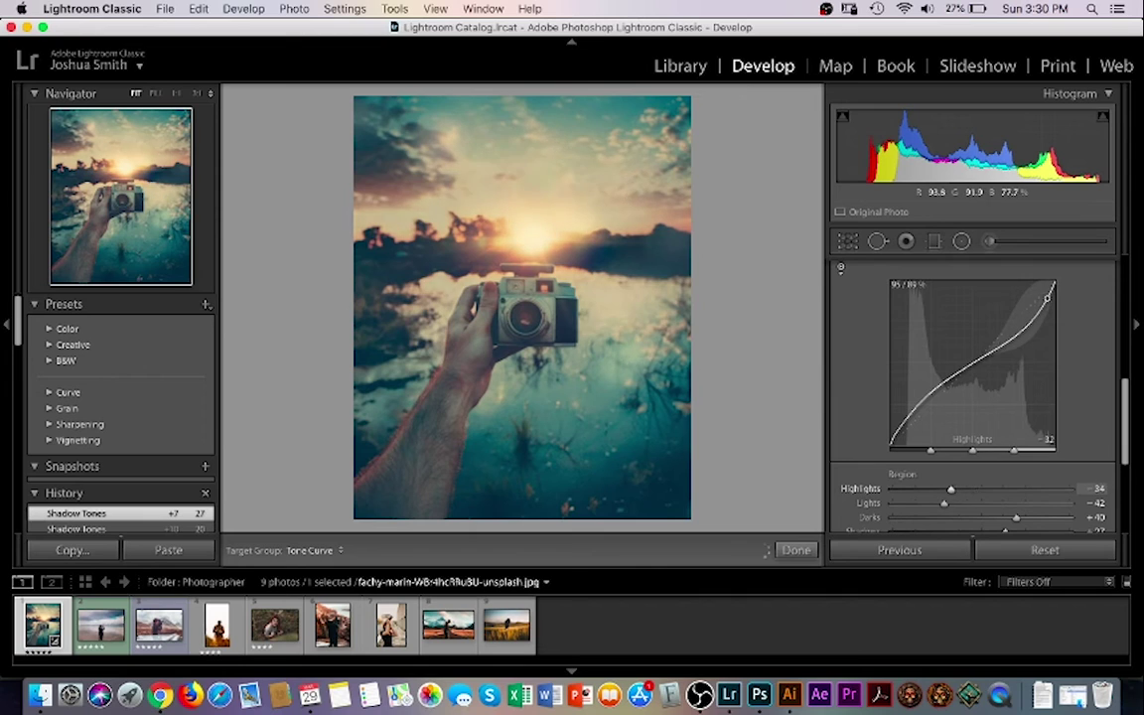
Drag on the photo to set Highlights −3, Lights −7, Darks +51 and Shadows +18
left_click_drag(759, 586, 759, 552)
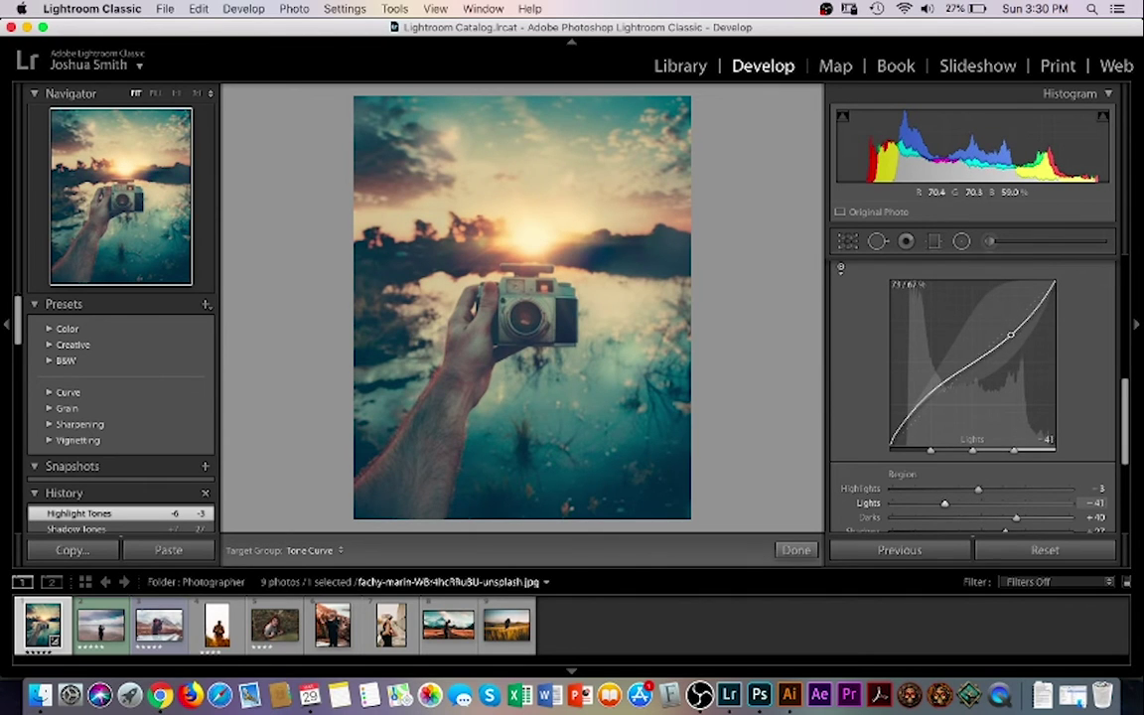
left_click_drag(447, 139, 447, 126)
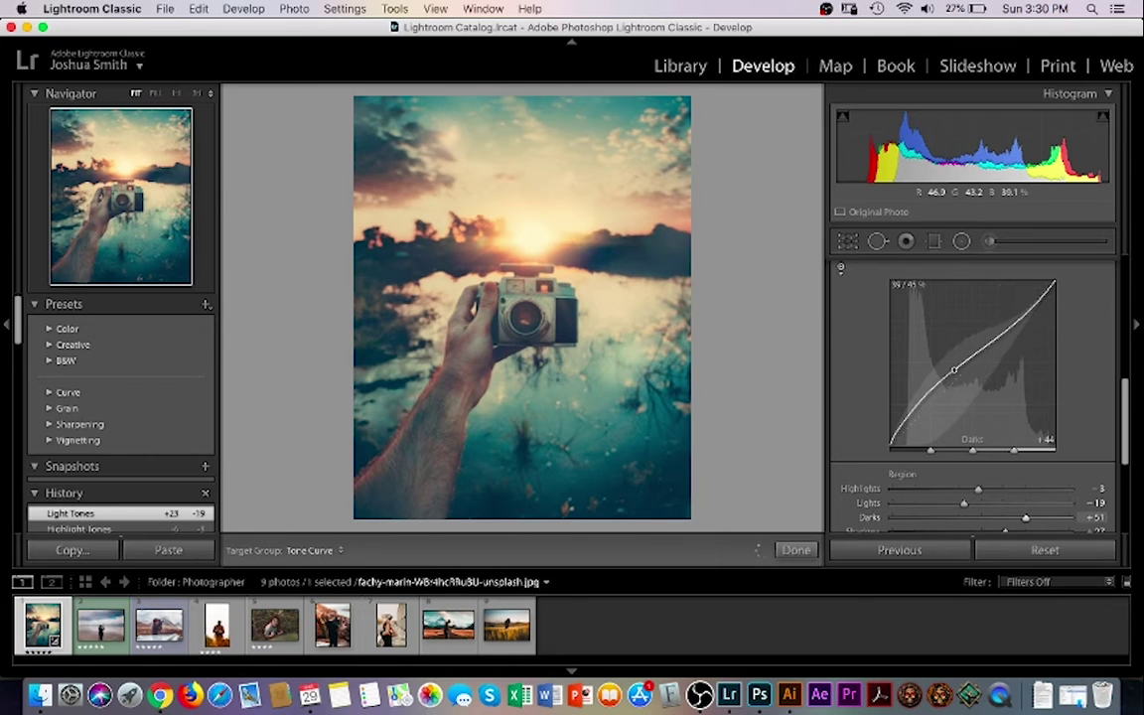
left_click_drag(377, 149, 376, 139)
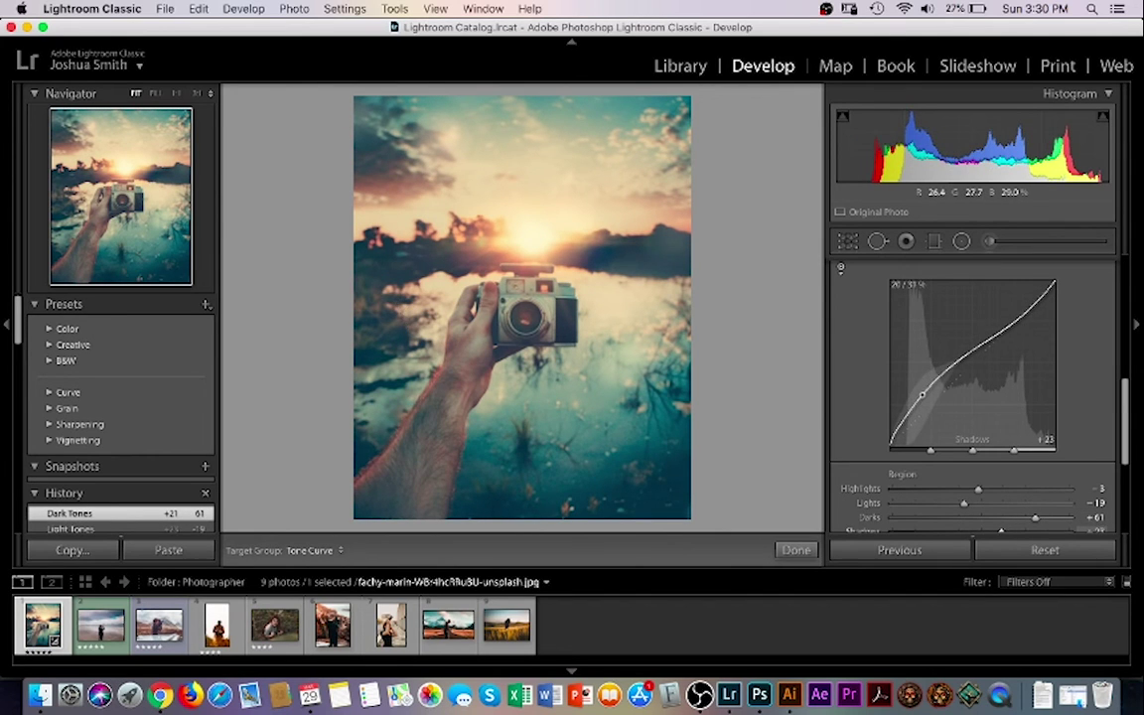
left_click_drag(455, 366, 455, 377)
left_click_drag(534, 401, 562, 402)
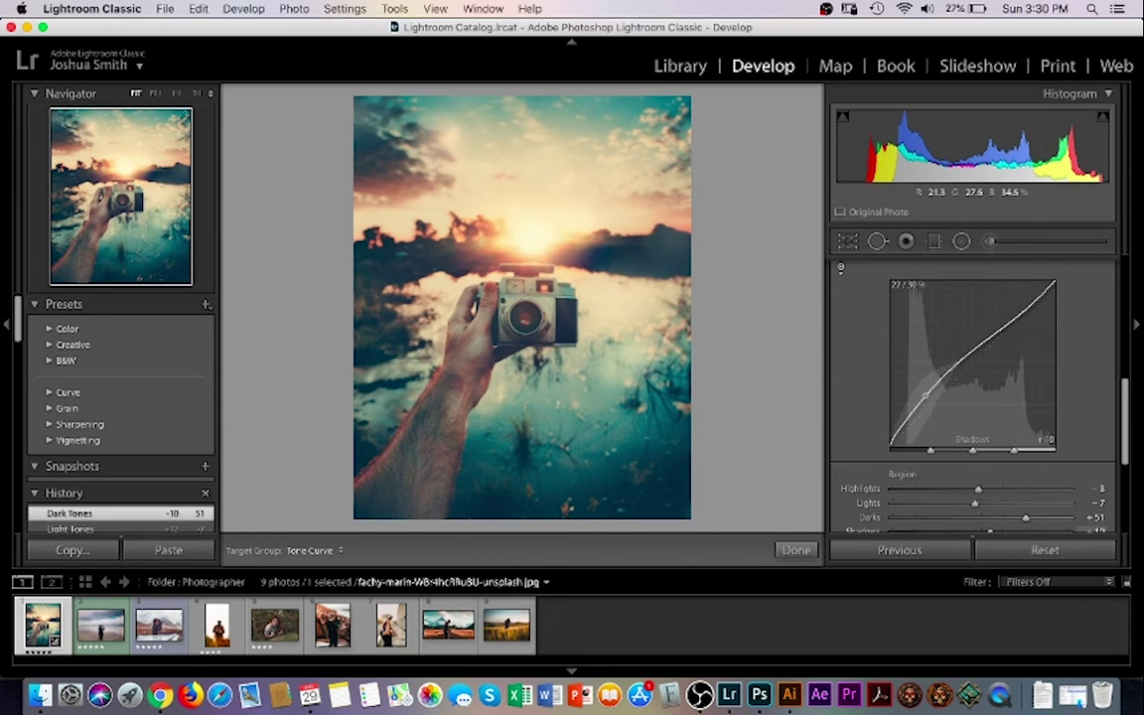
left_click_drag(455, 366, 455, 354)
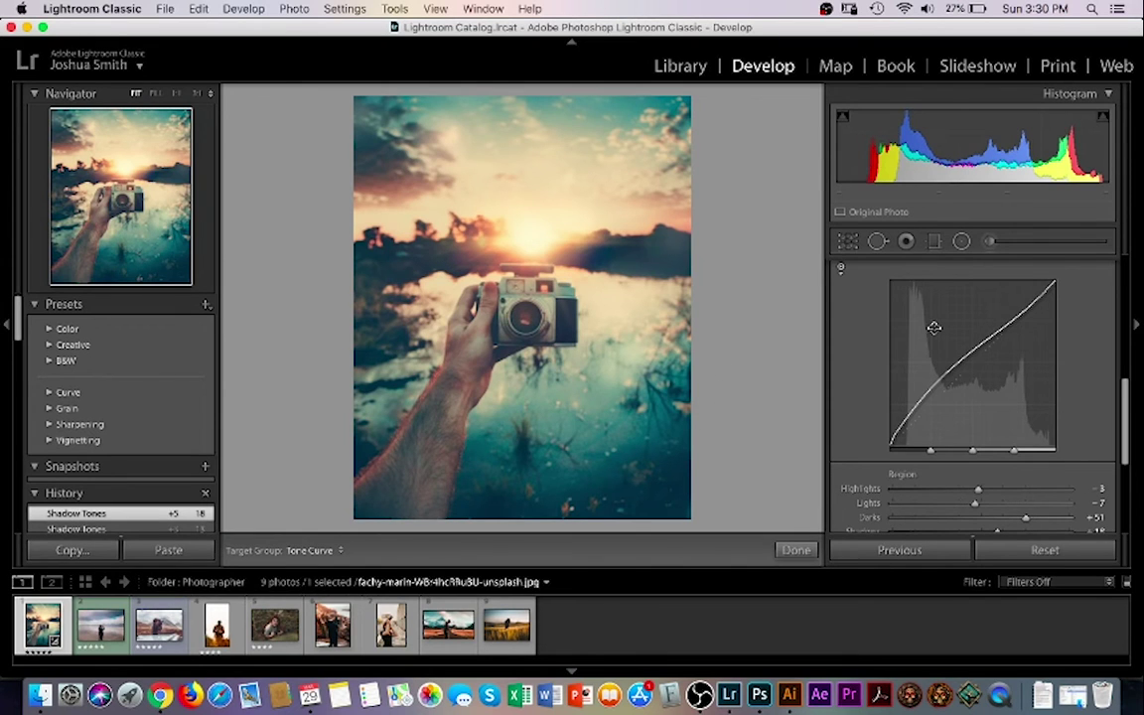
left_click_drag(1128, 401, 1126, 370)
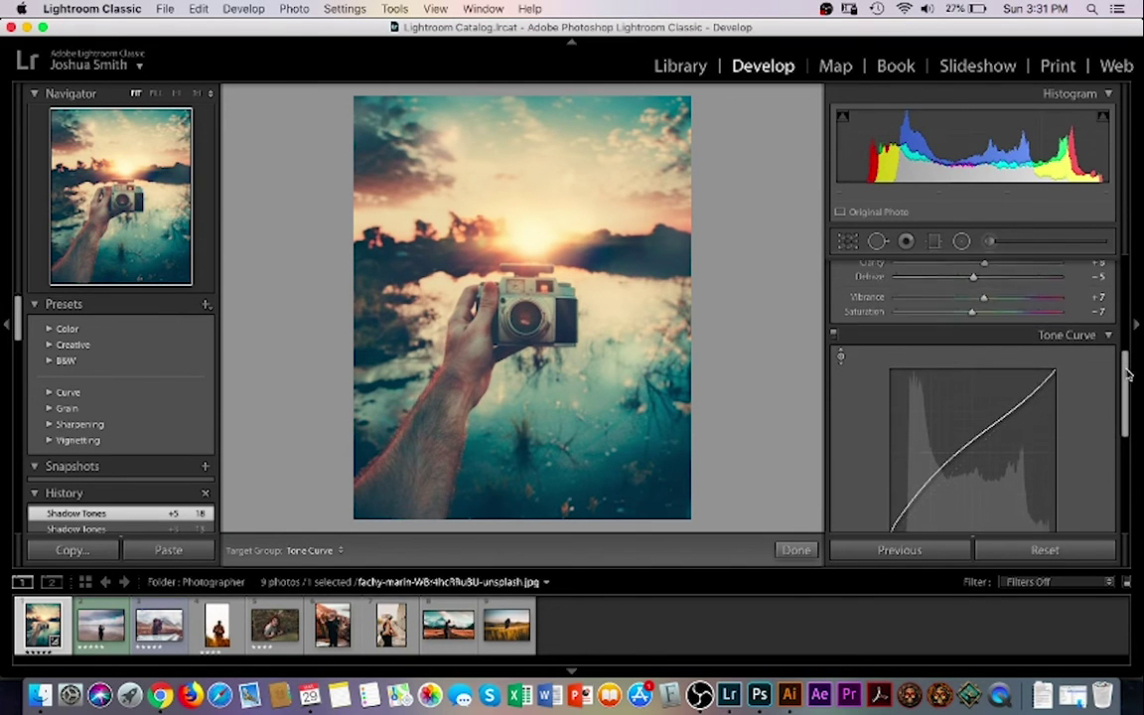
Collapse the Tone Curve and Basic panels
left_click(1110, 342)
left_click(1111, 340)
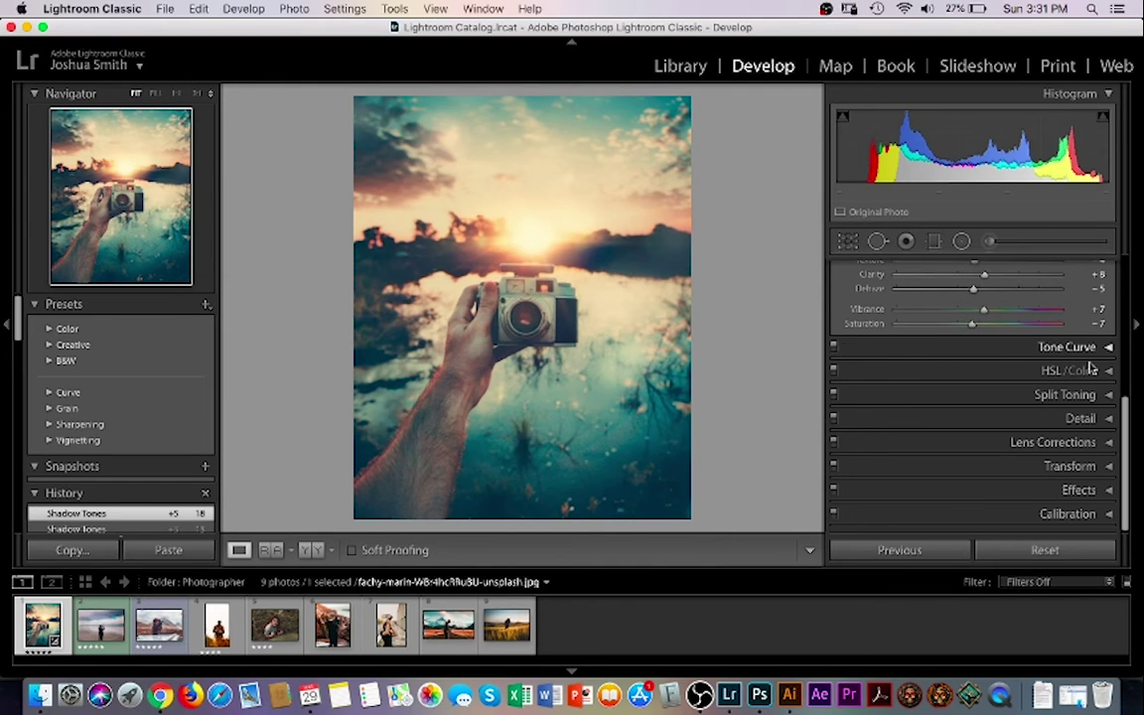
scroll(993, 327, "up", 10)
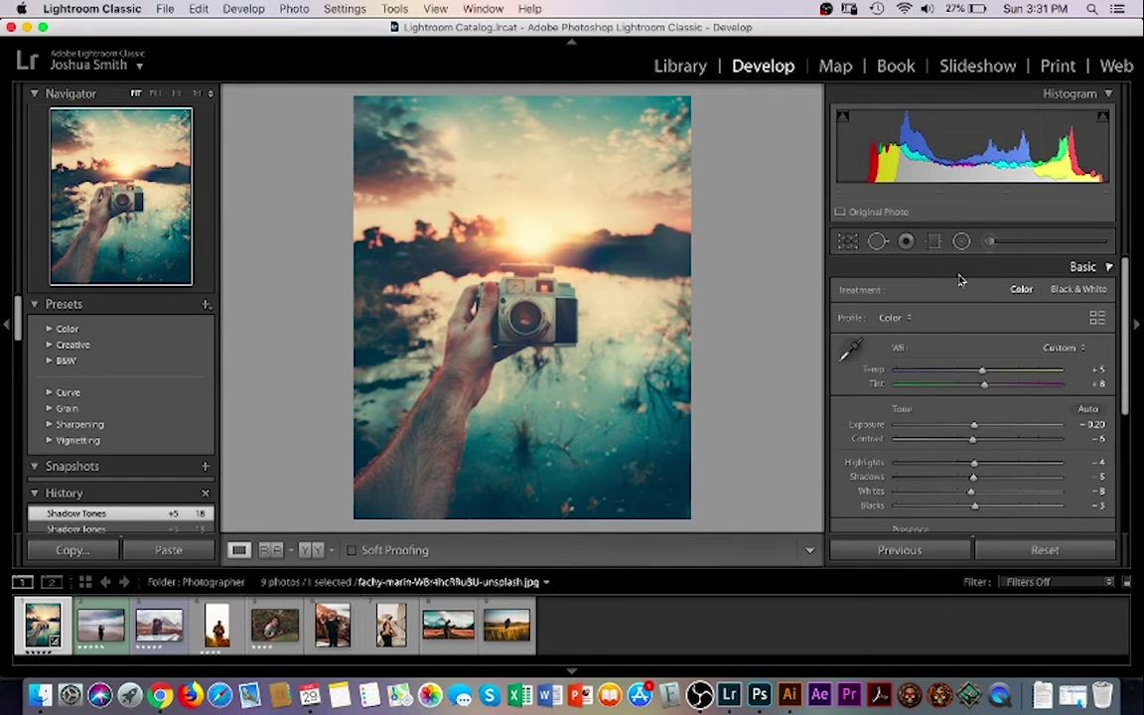
left_click(949, 273)
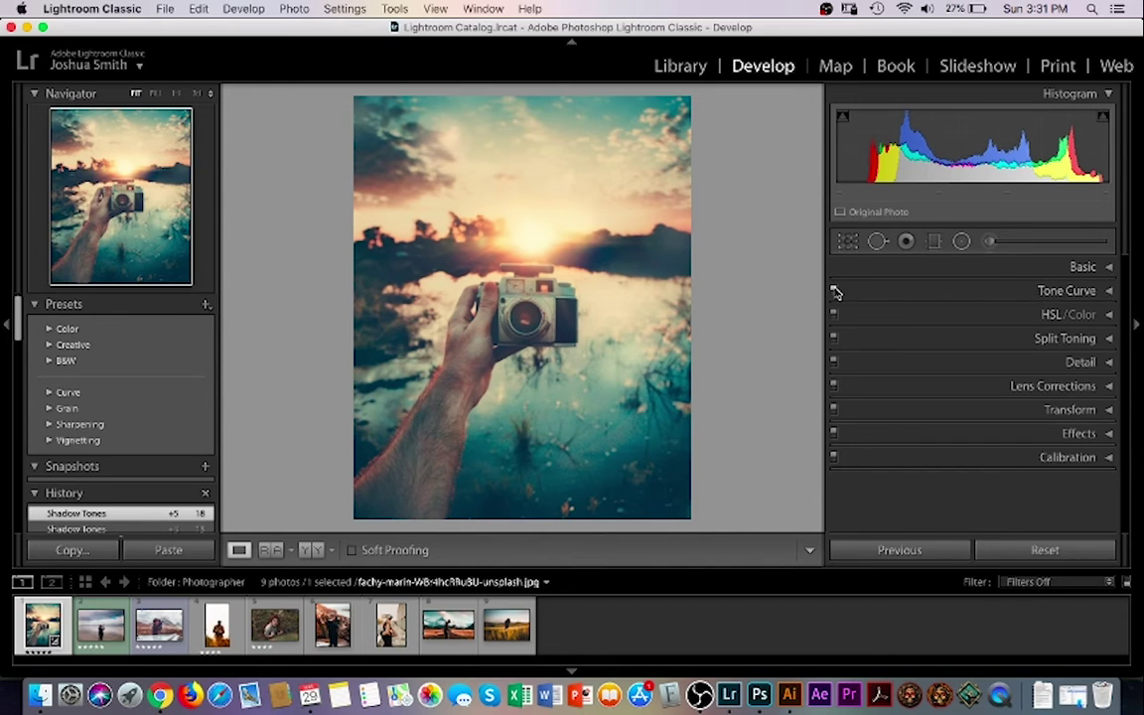
Toggle the tone curve off and on to compare, leaving it enabled
left_click(835, 292)
left_click(834, 292)
left_click(835, 293)
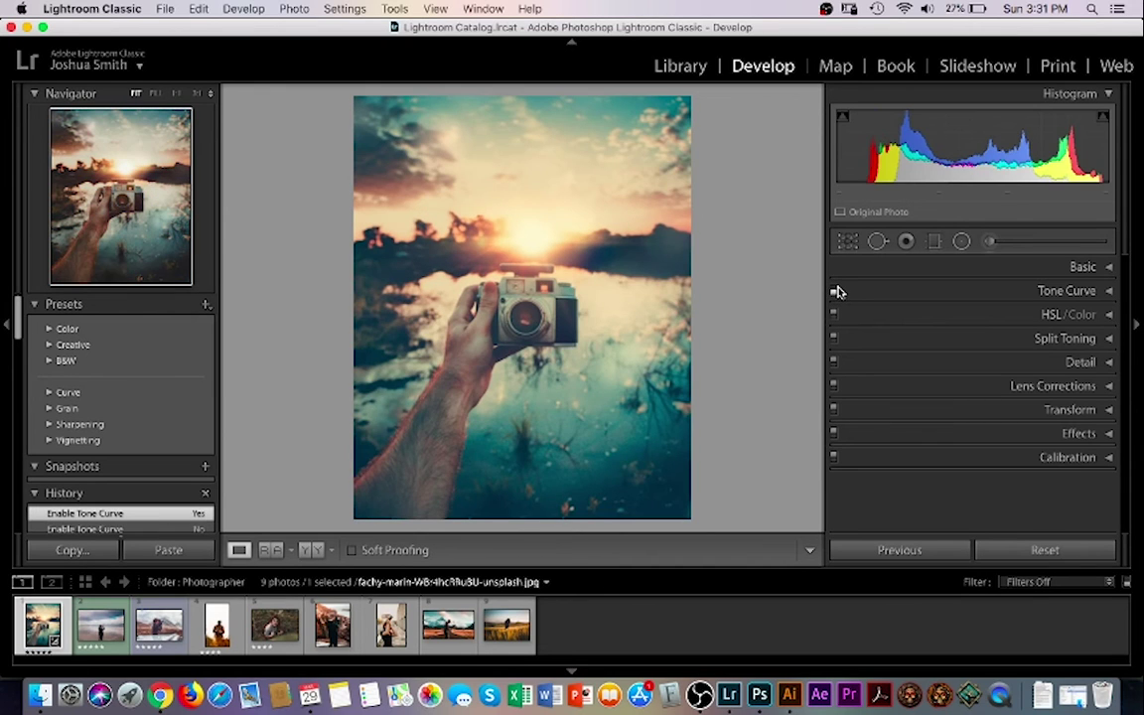
left_click(836, 293)
left_click(835, 293)
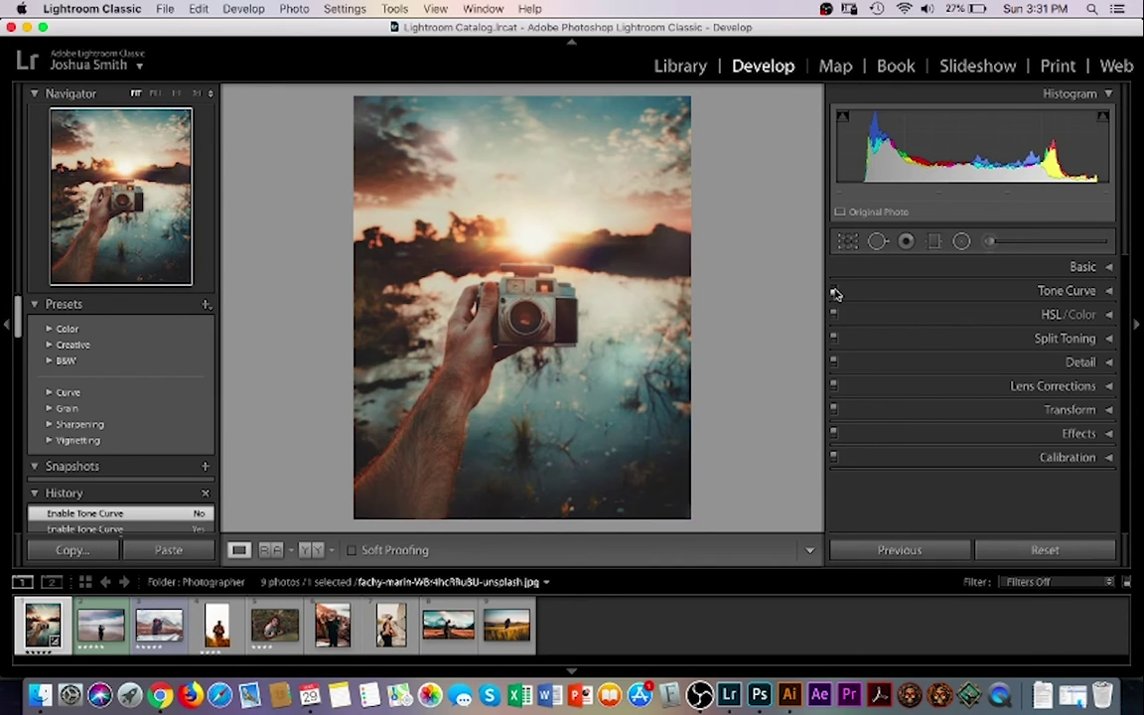
left_click(834, 294)
left_click(834, 294)
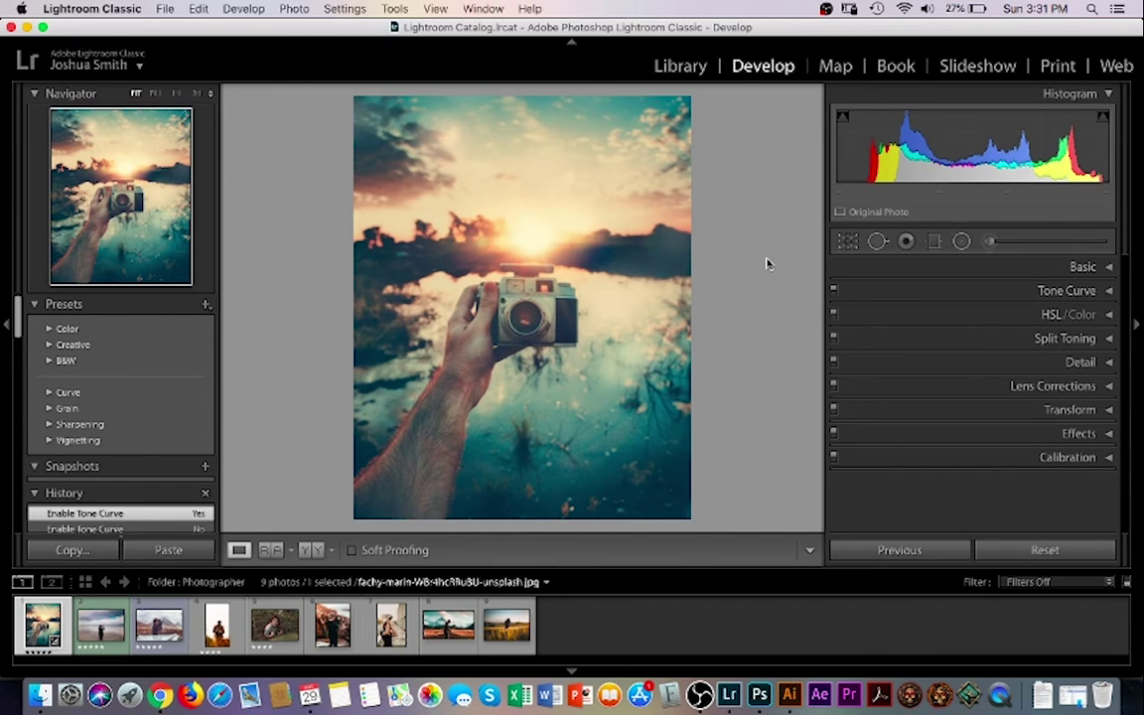
View the original photo with backslash, then recheck the tone curve toggle, ending enabled
key("backslash")
key("backslash")
key("backslash")
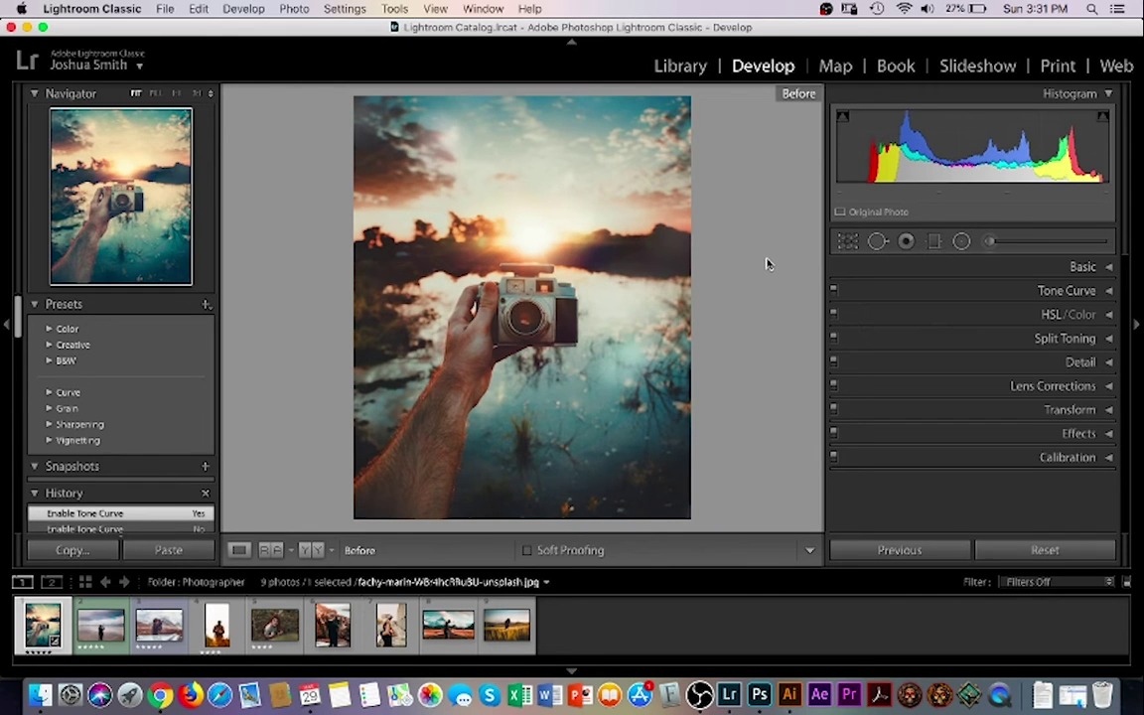
key("backslash")
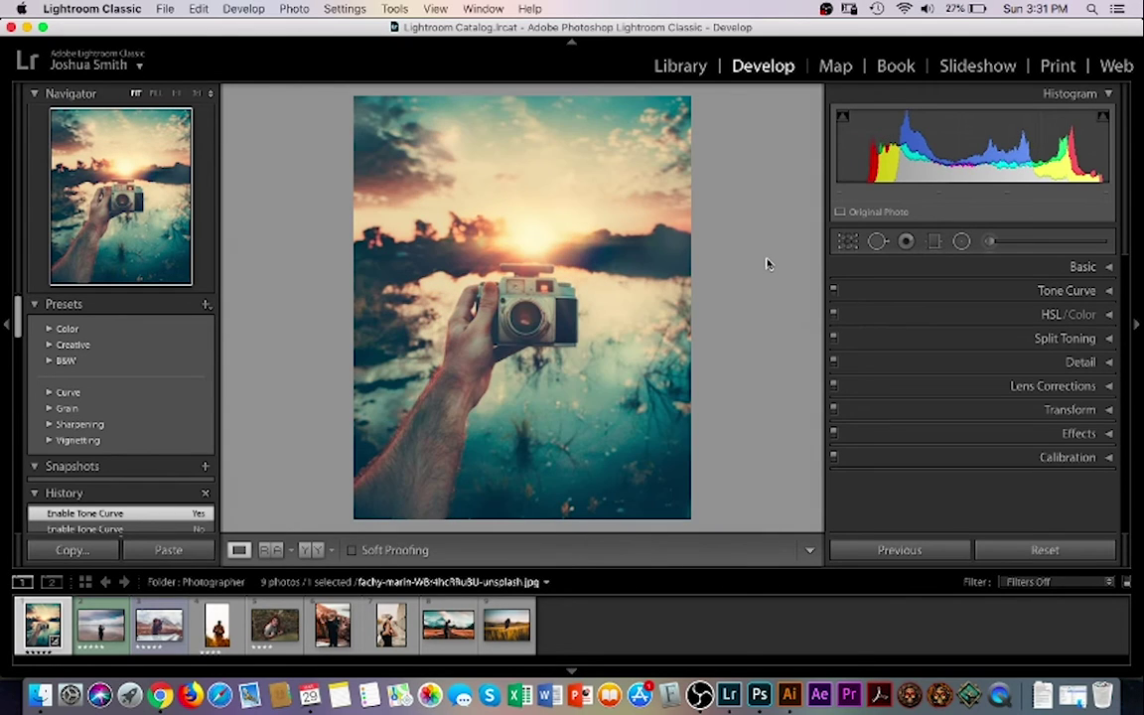
left_click(833, 290)
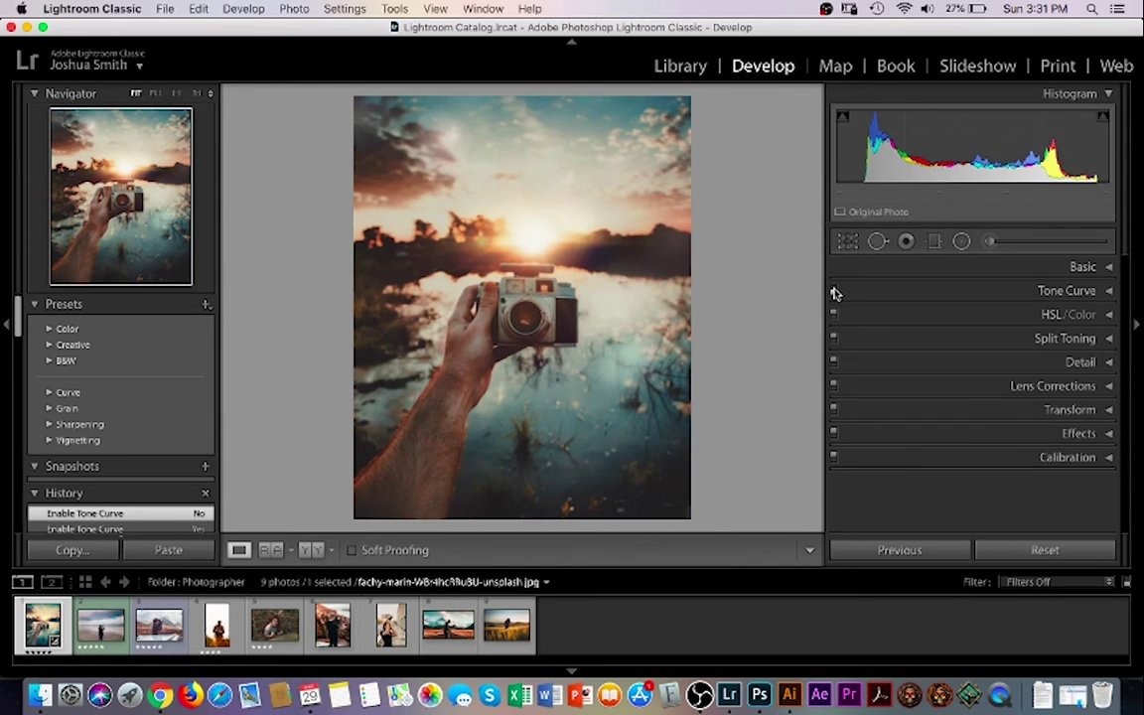
left_click(833, 290)
left_click(833, 290)
left_click(833, 290)
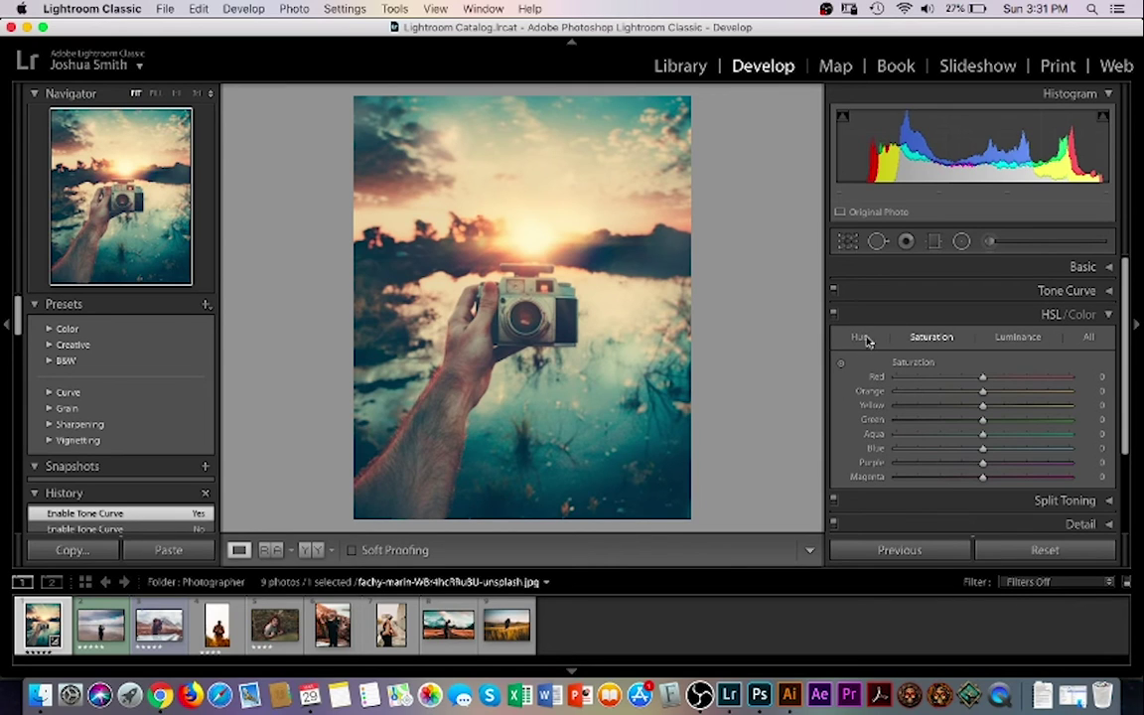
Shift the HSL hues, setting Red to −12 and Green to +26
left_click(1020, 337)
left_click(859, 339)
mouse_move(983, 381)
left_mouse_down()
mouse_move(997, 379)
mouse_move(970, 378)
mouse_move(987, 378)
left_mouse_up()
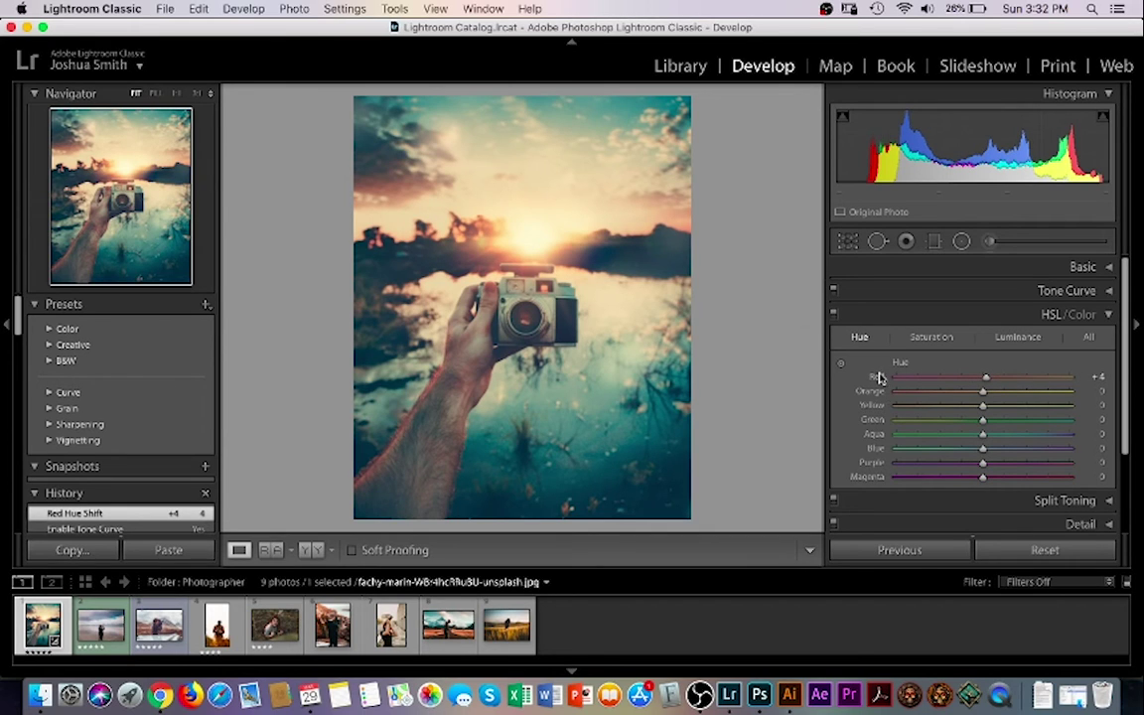
left_click_drag(986, 381, 916, 379)
left_click_drag(1001, 382, 991, 478)
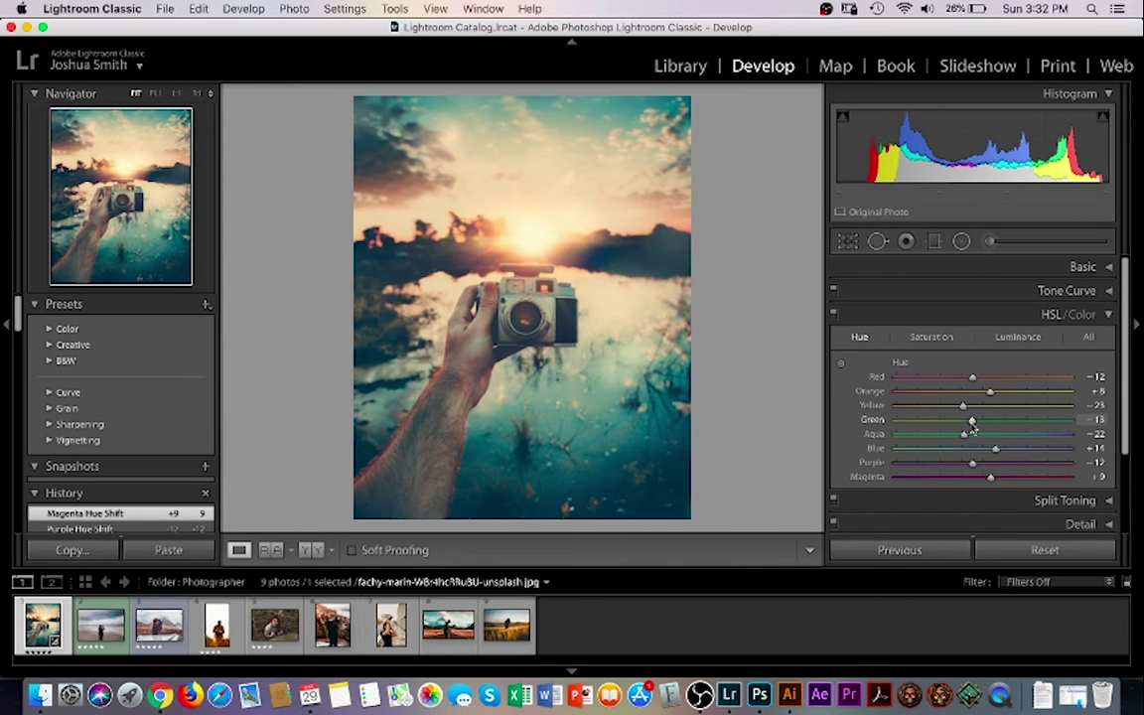
left_click_drag(976, 425, 1000, 480)
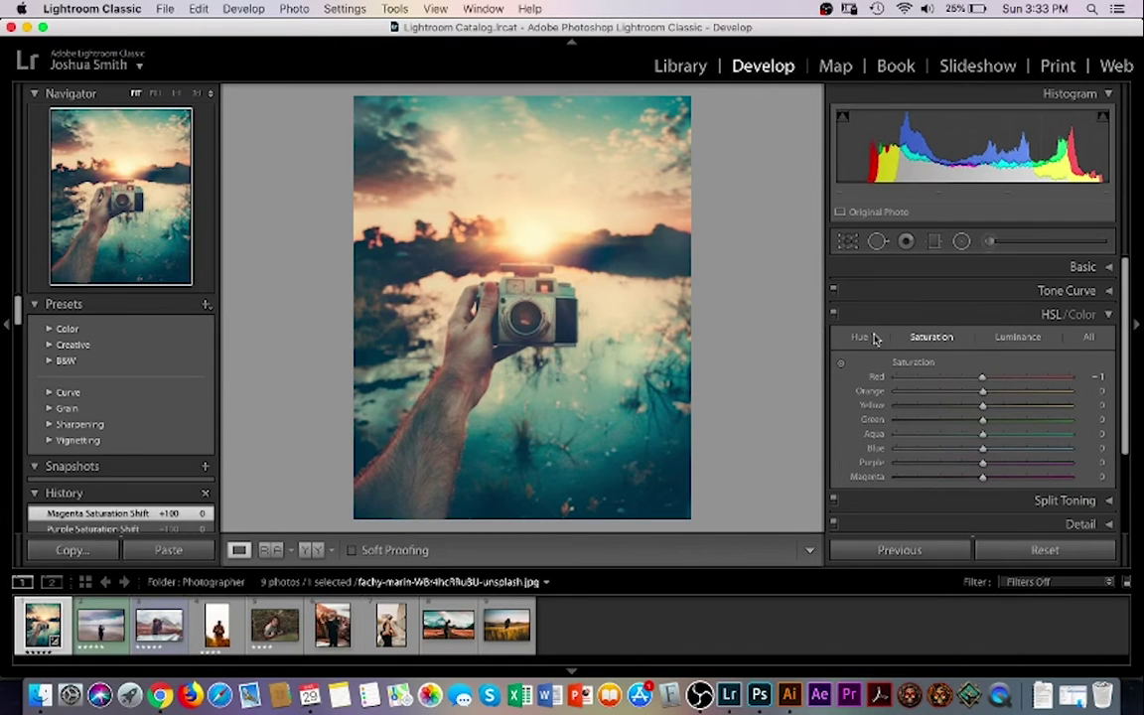
Review the hue values, then raise Red saturation to +16 in the Saturation sliders
left_click(872, 338)
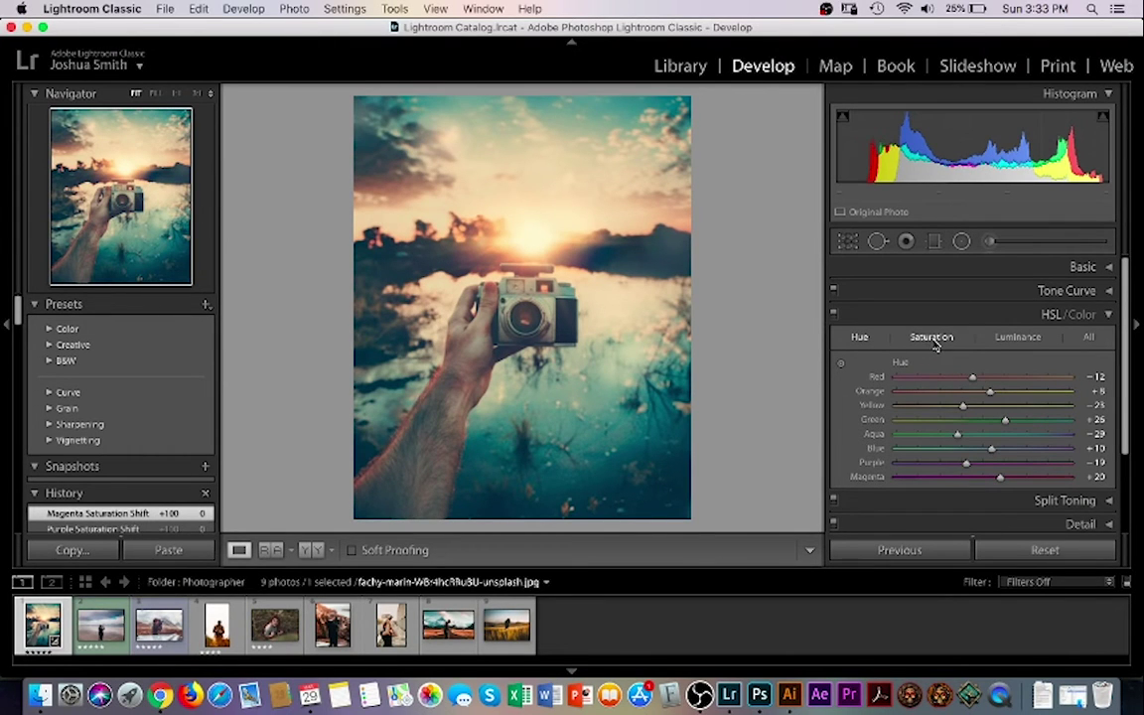
left_click(939, 341)
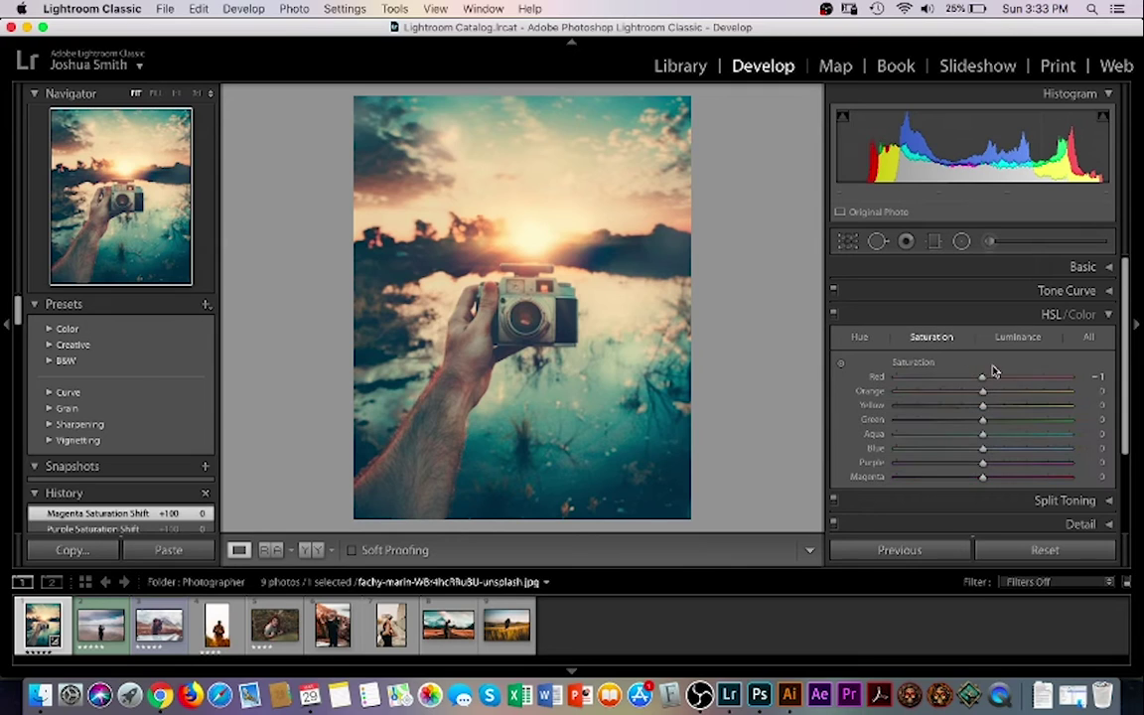
mouse_move(983, 380)
left_mouse_down()
mouse_move(973, 377)
mouse_move(998, 376)
mouse_move(974, 378)
mouse_move(990, 381)
left_mouse_up()
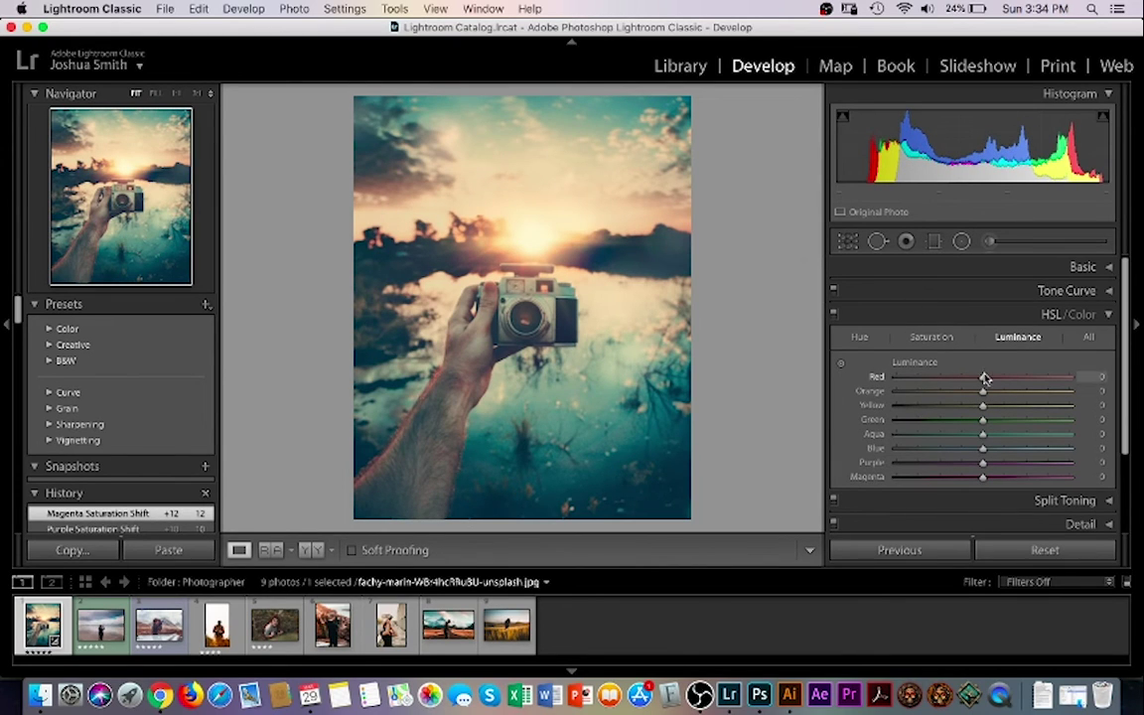
Set Red luminance to +7 and brighten Magenta luminance to +21
left_click_drag(992, 380, 969, 387)
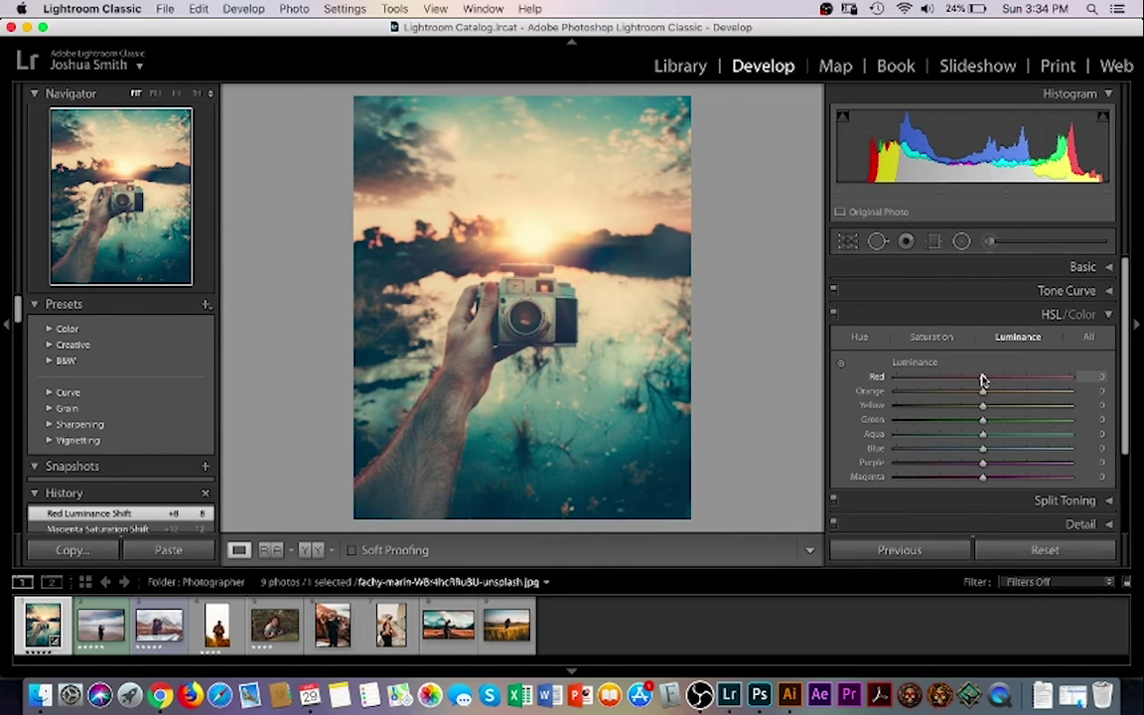
left_click_drag(983, 381, 997, 467)
left_click_drag(982, 477, 1001, 477)
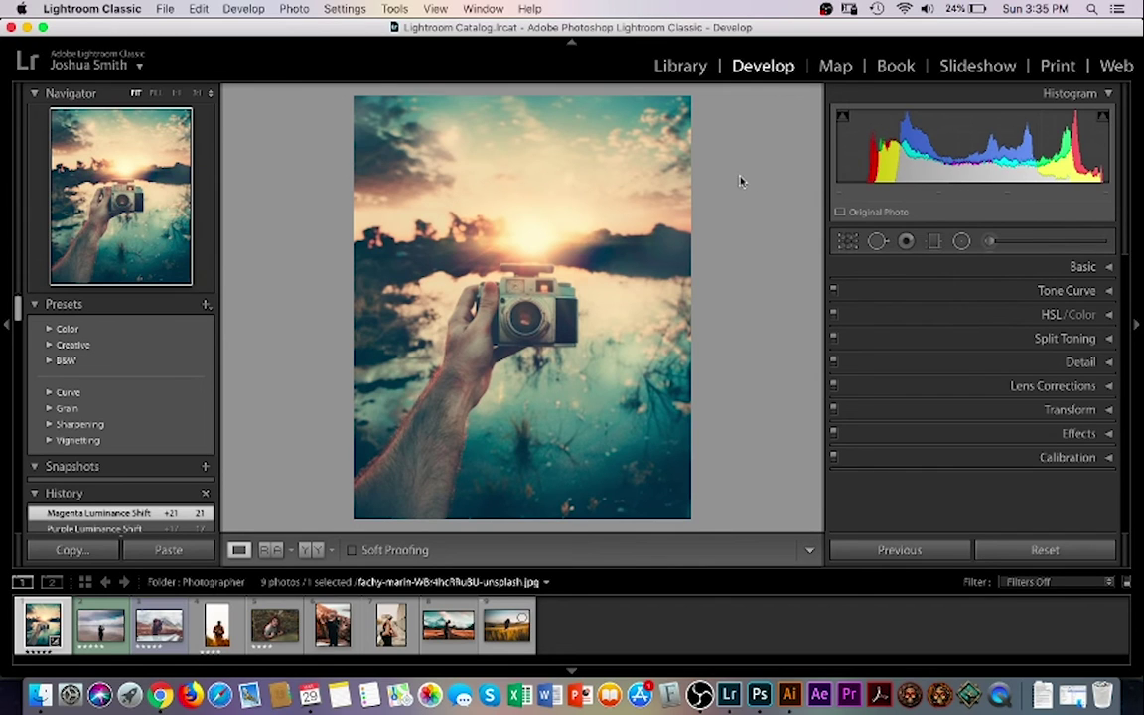
Compare Before/After side by side, then return to the Library grid
left_click(312, 549)
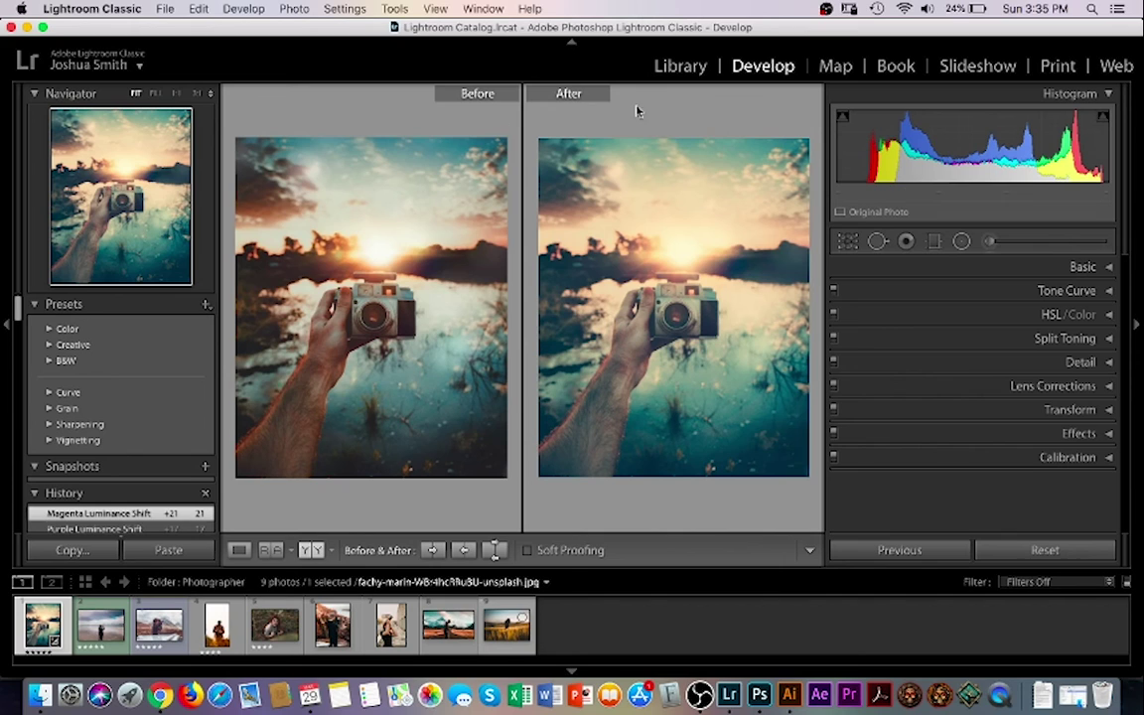
left_click(675, 66)
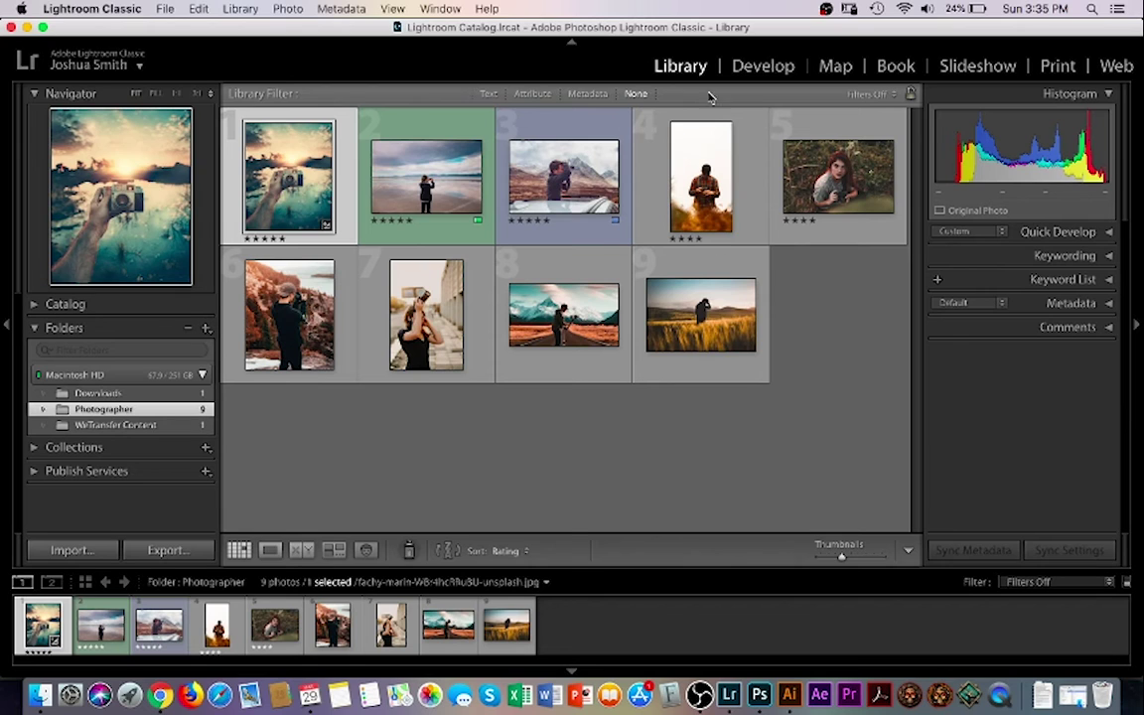
Briefly revisit the Develop module's Basic panel, then return to the Library
left_click(753, 67)
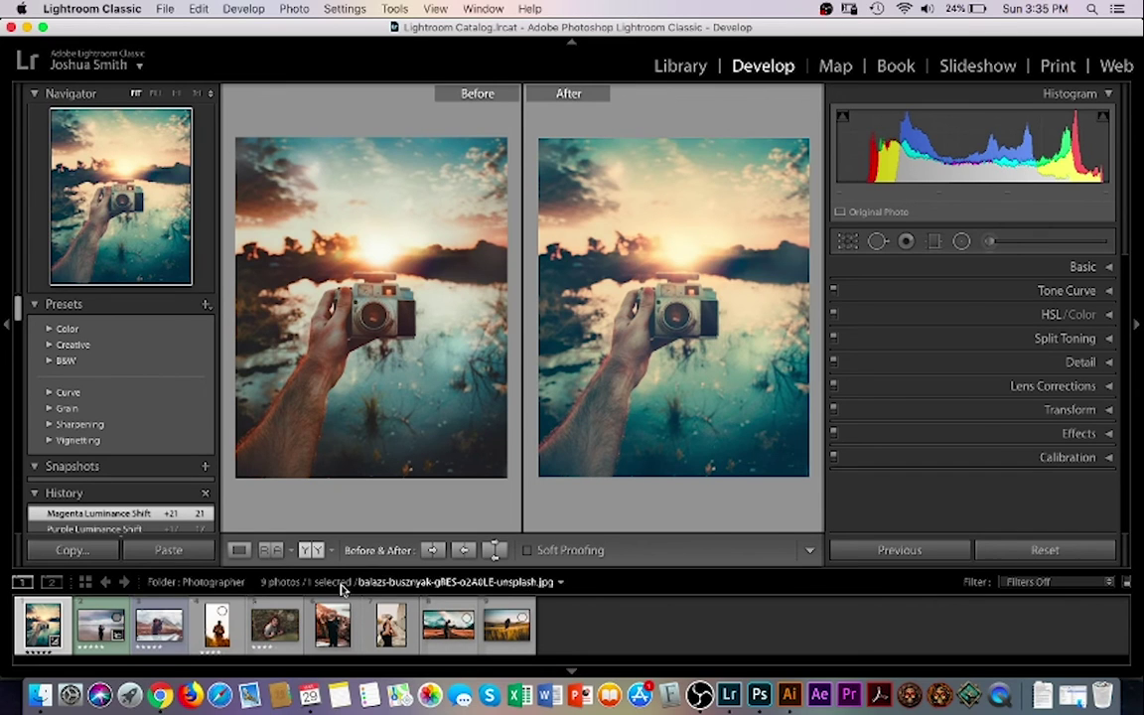
left_click(1110, 267)
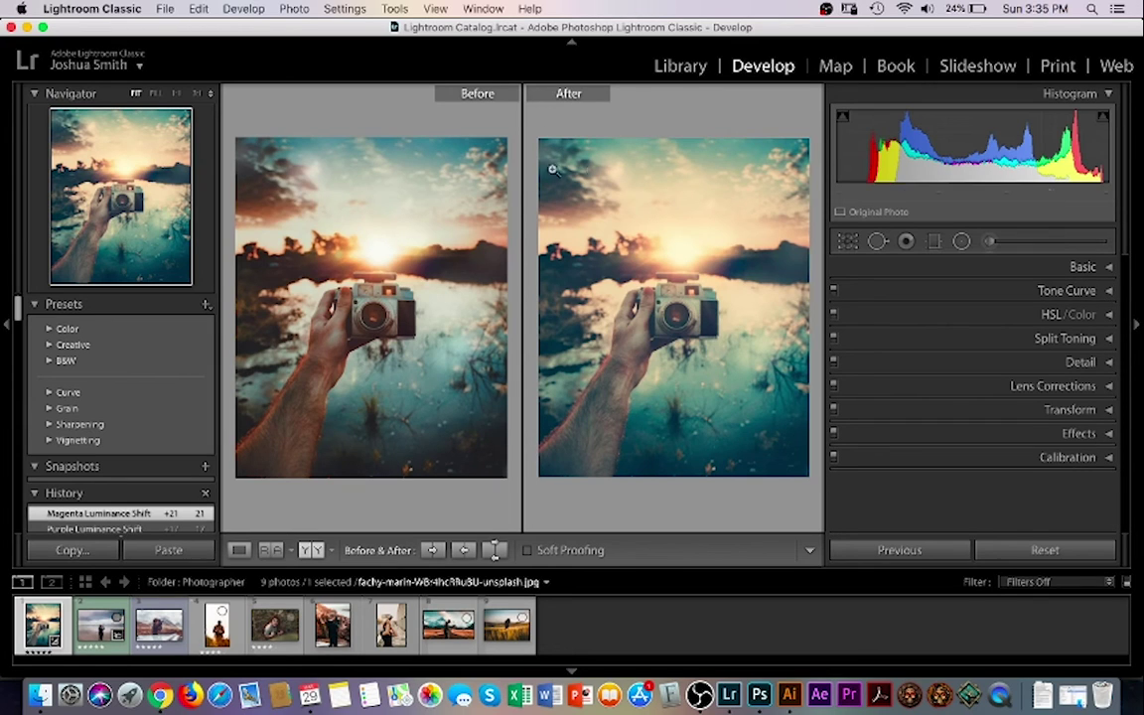
left_click(680, 75)
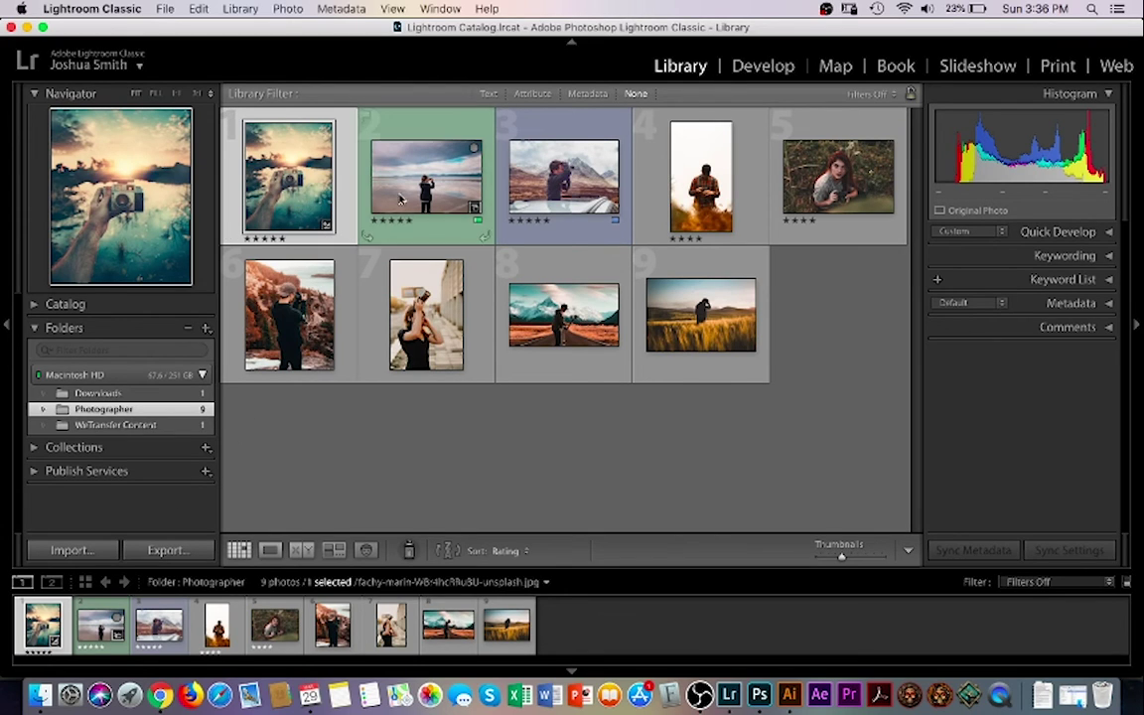
Select only the sunset camera photo and open its Export dialog
left_click(442, 175, "shift")
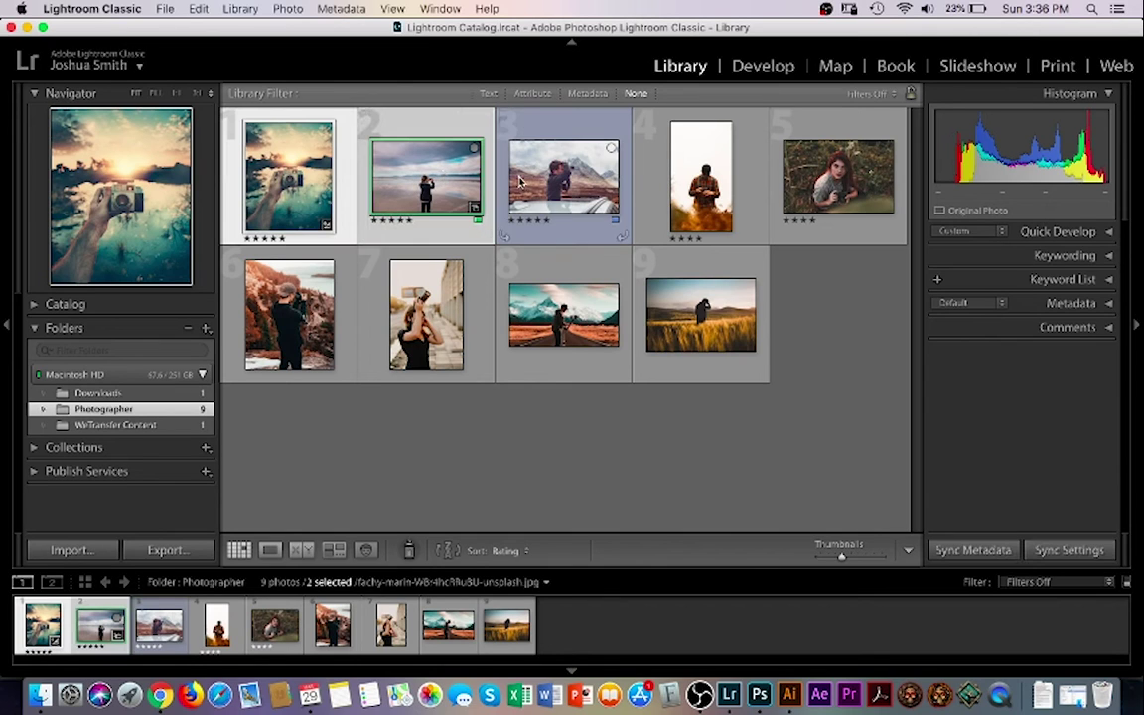
left_click(396, 294)
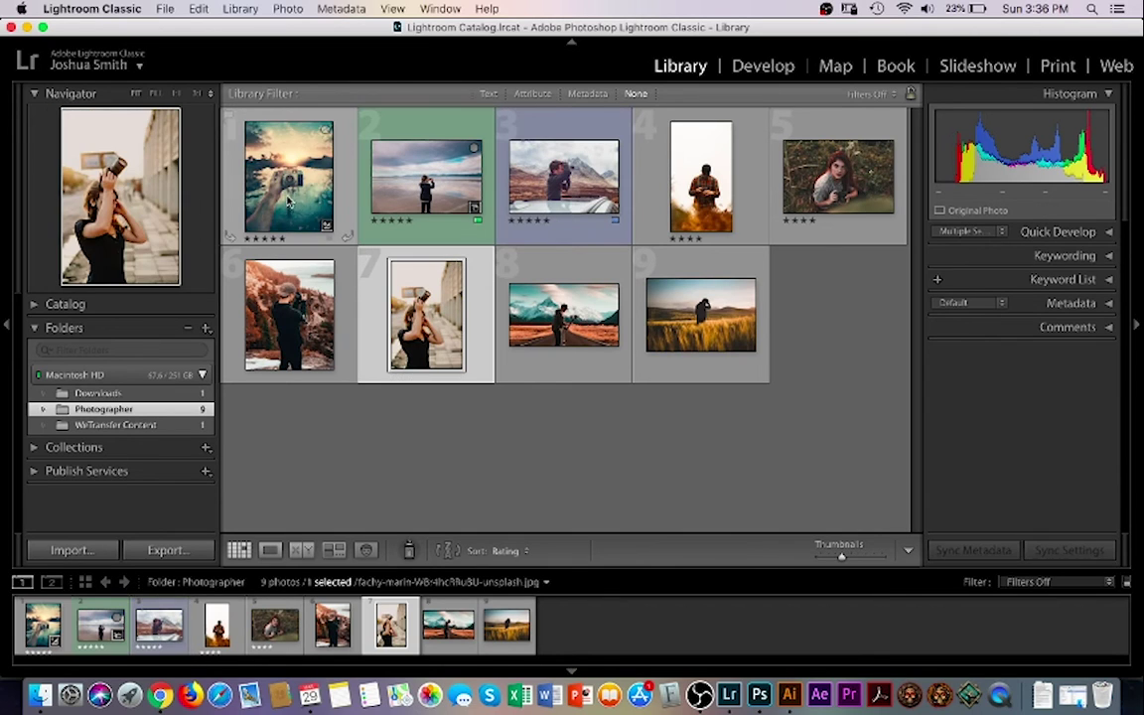
left_click(263, 187)
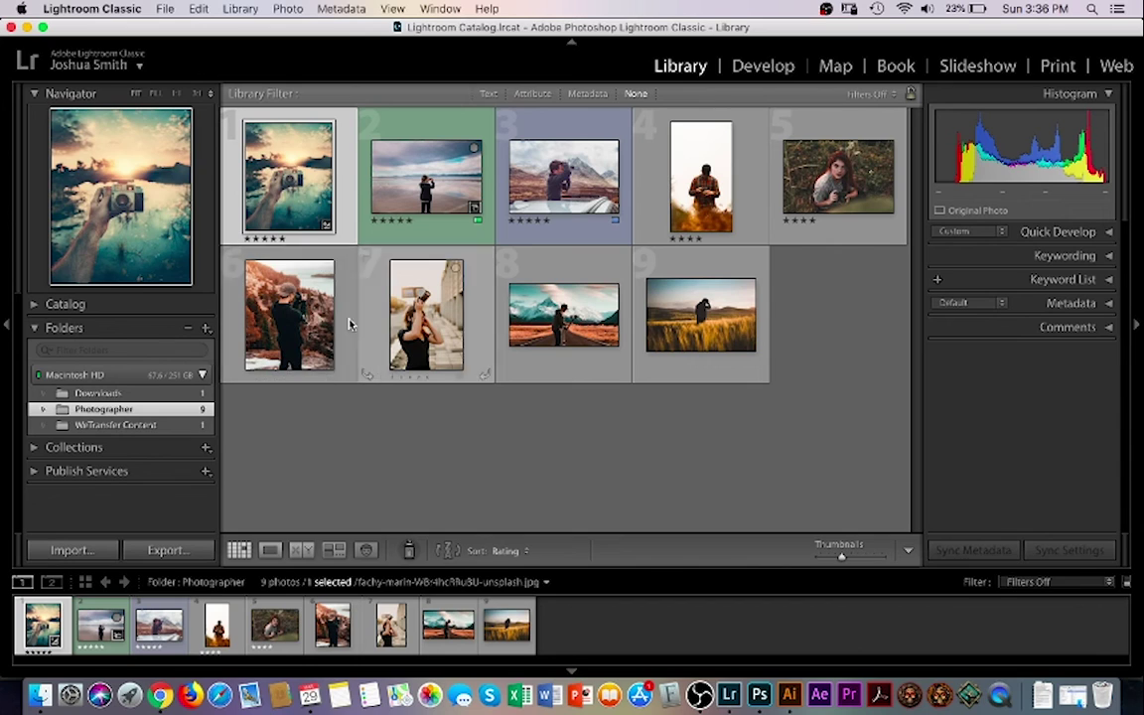
left_click(169, 550)
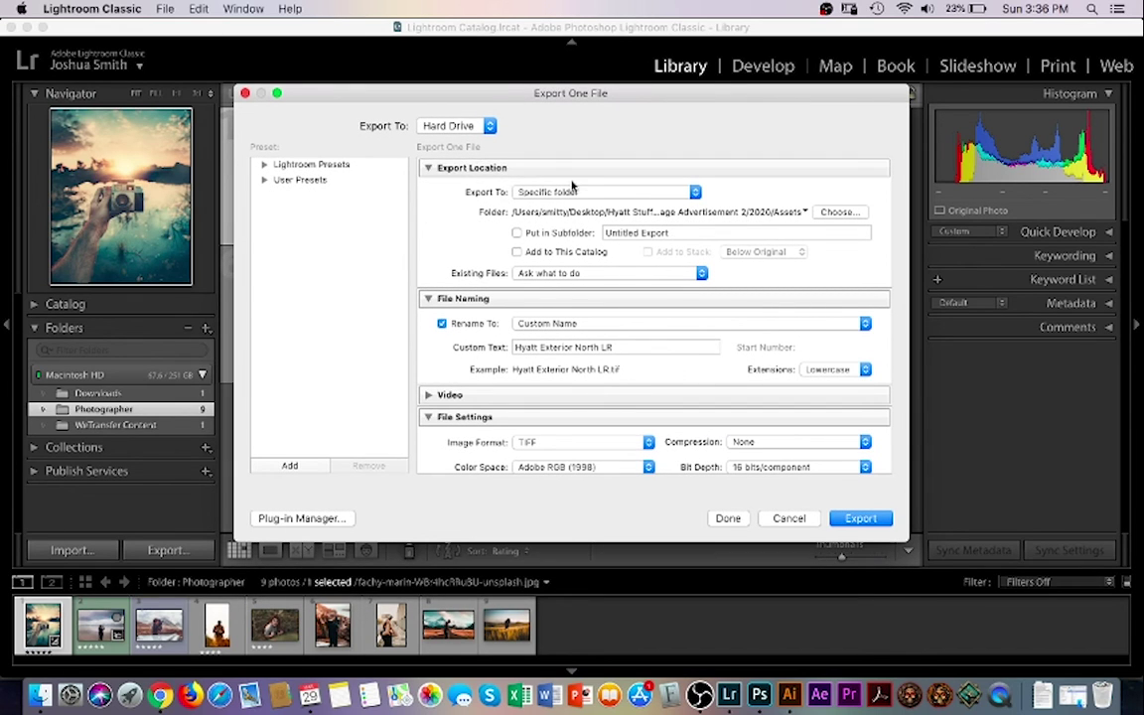
Set the export folder to Desktop > Photographer and collapse the Export Location section
left_click(616, 192)
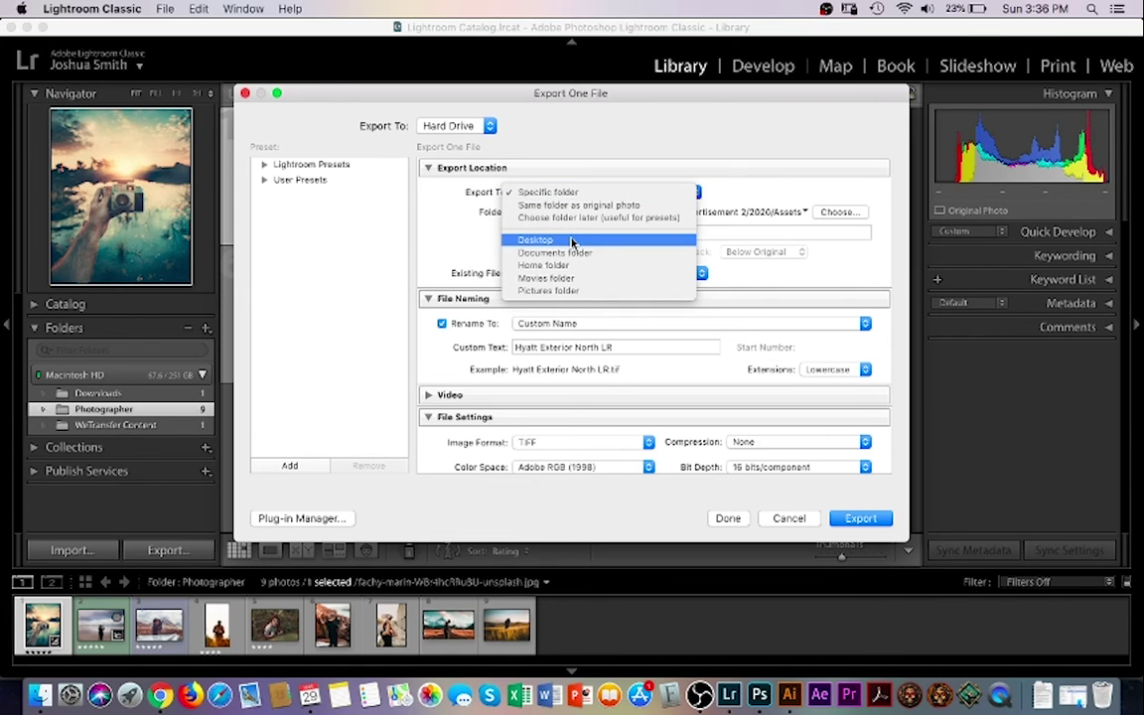
left_click(676, 186)
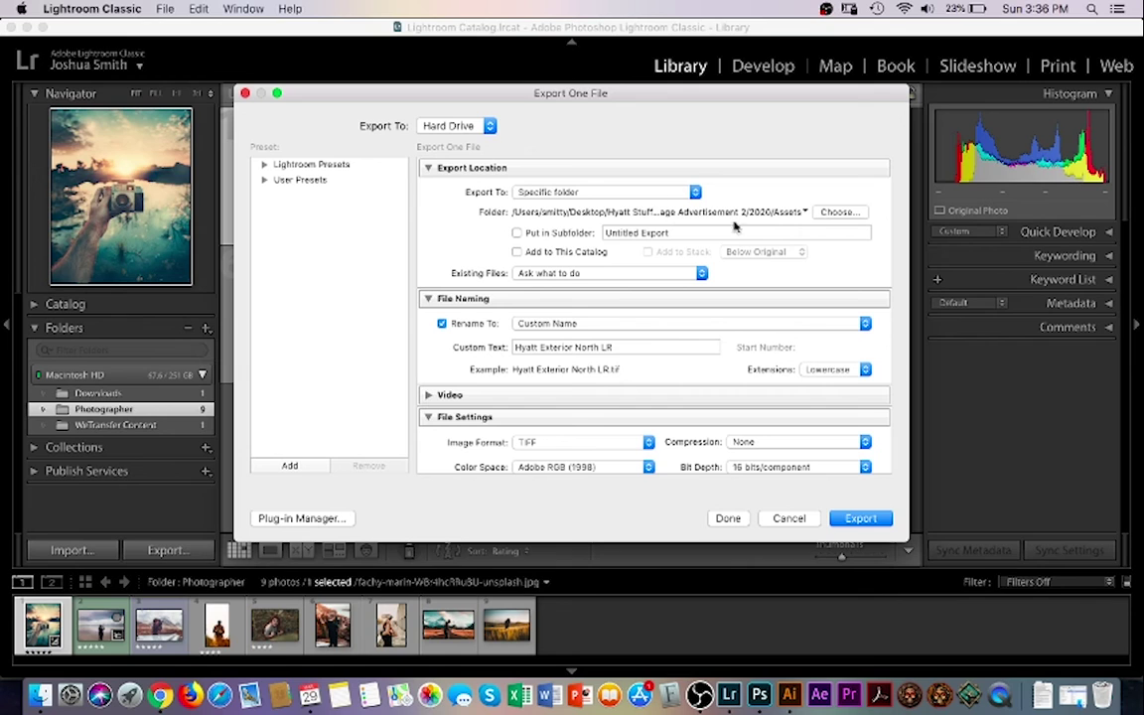
left_click(839, 212)
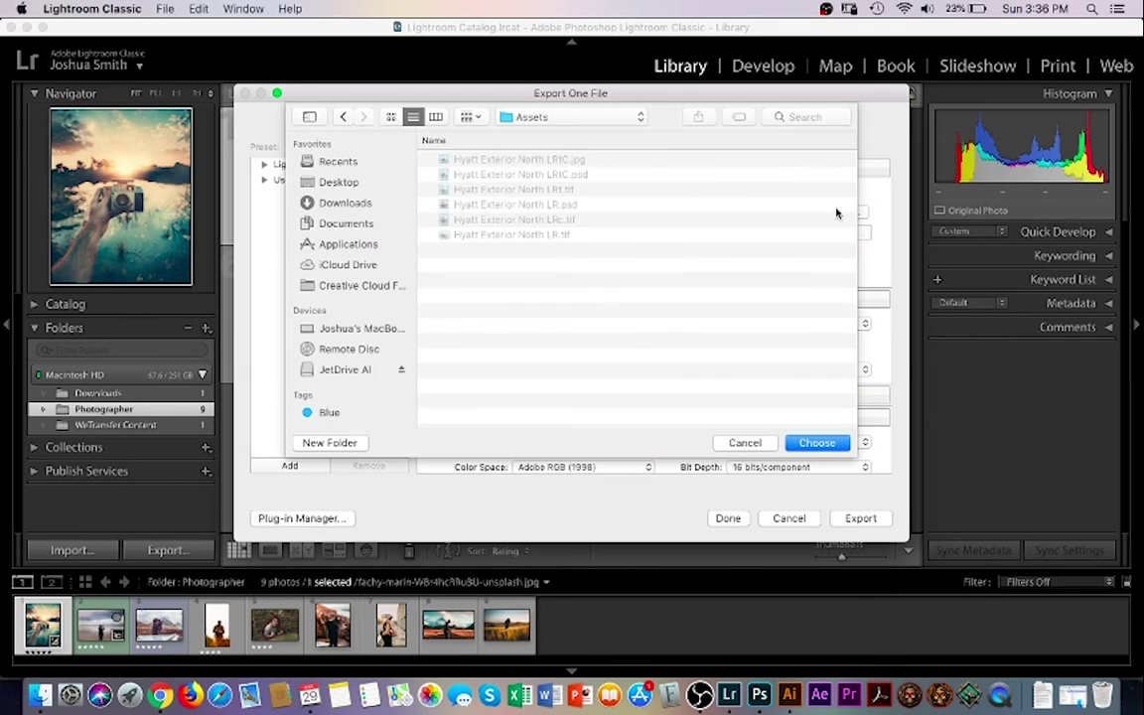
left_click(328, 182)
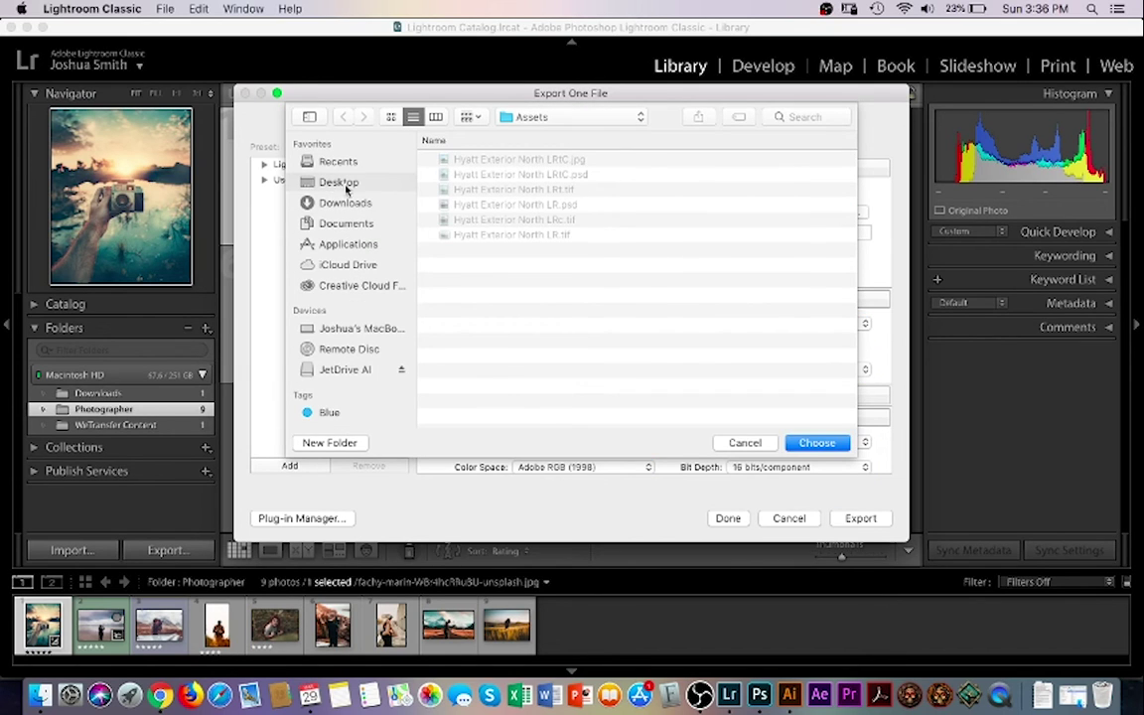
left_click(497, 160)
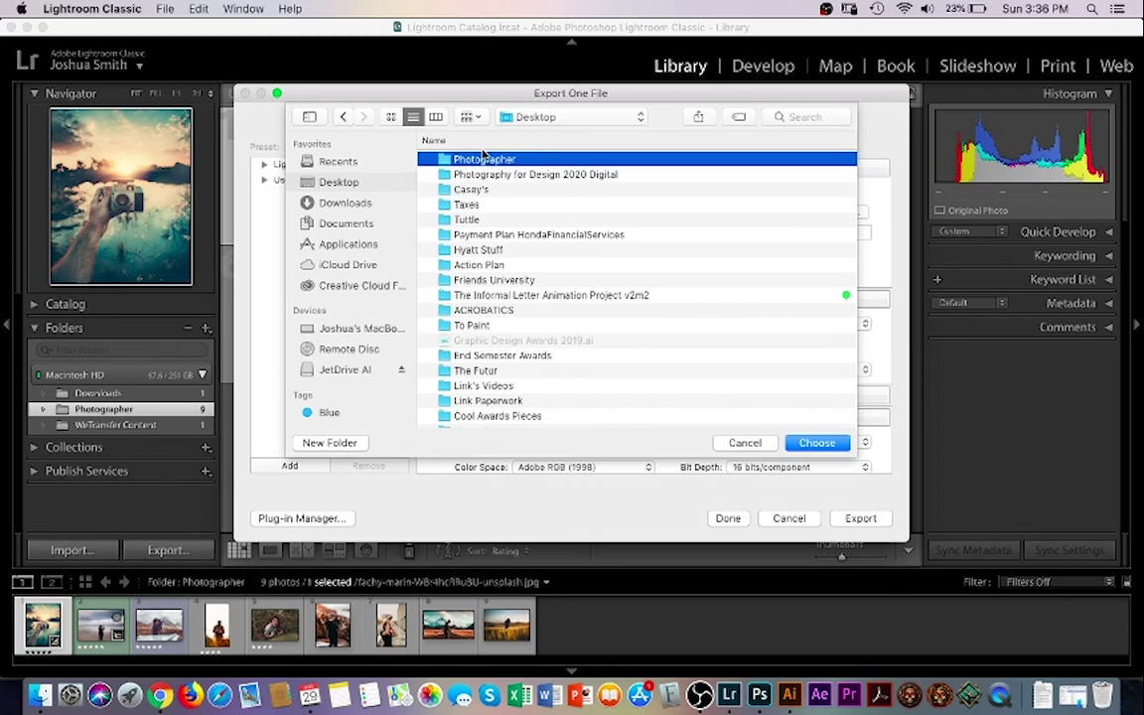
left_click(815, 443)
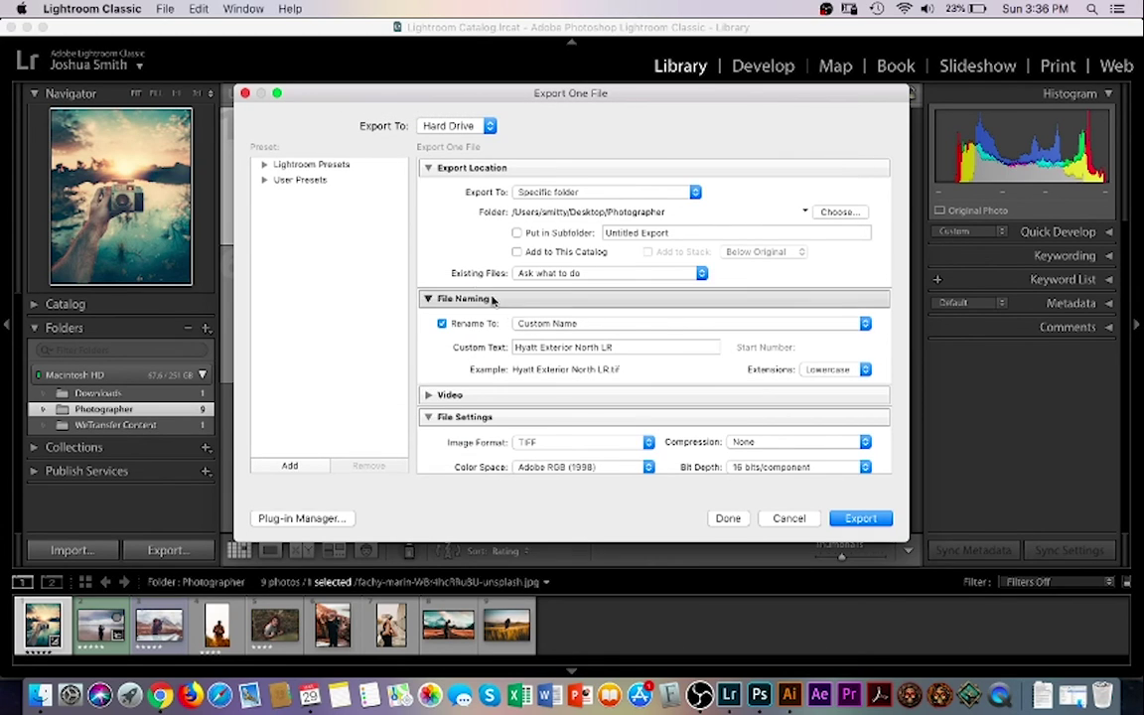
left_click(442, 168)
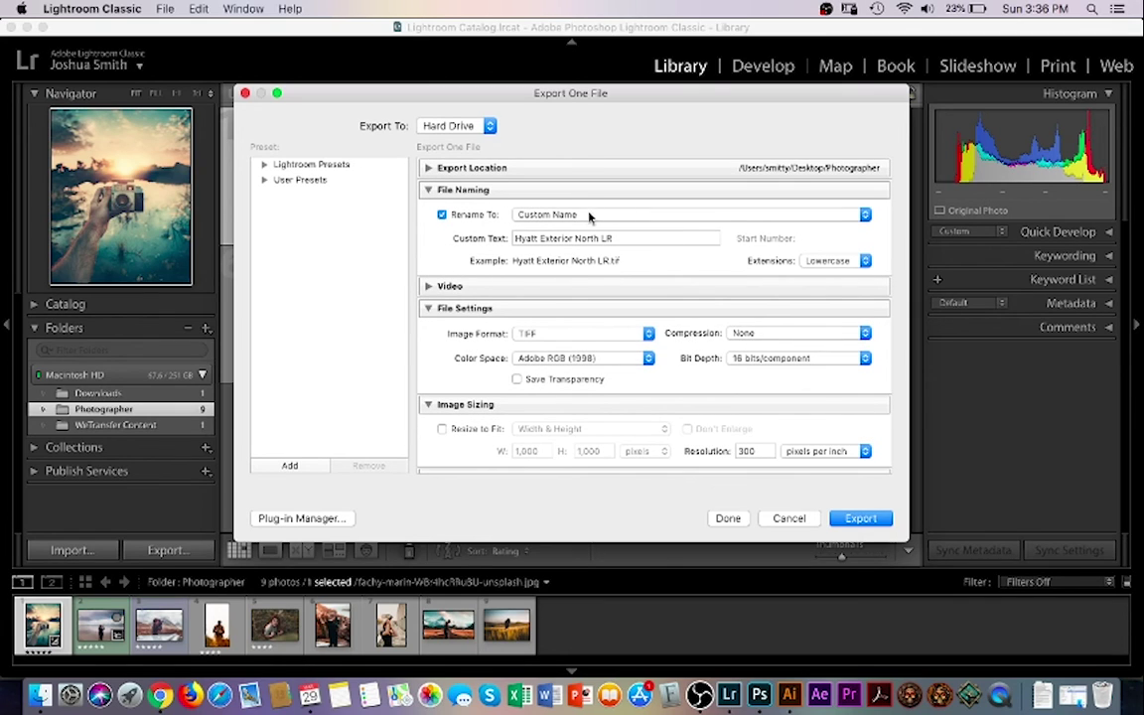
Replace the file naming custom text with 'Photographer Theme1'
left_click_drag(628, 239, 513, 239)
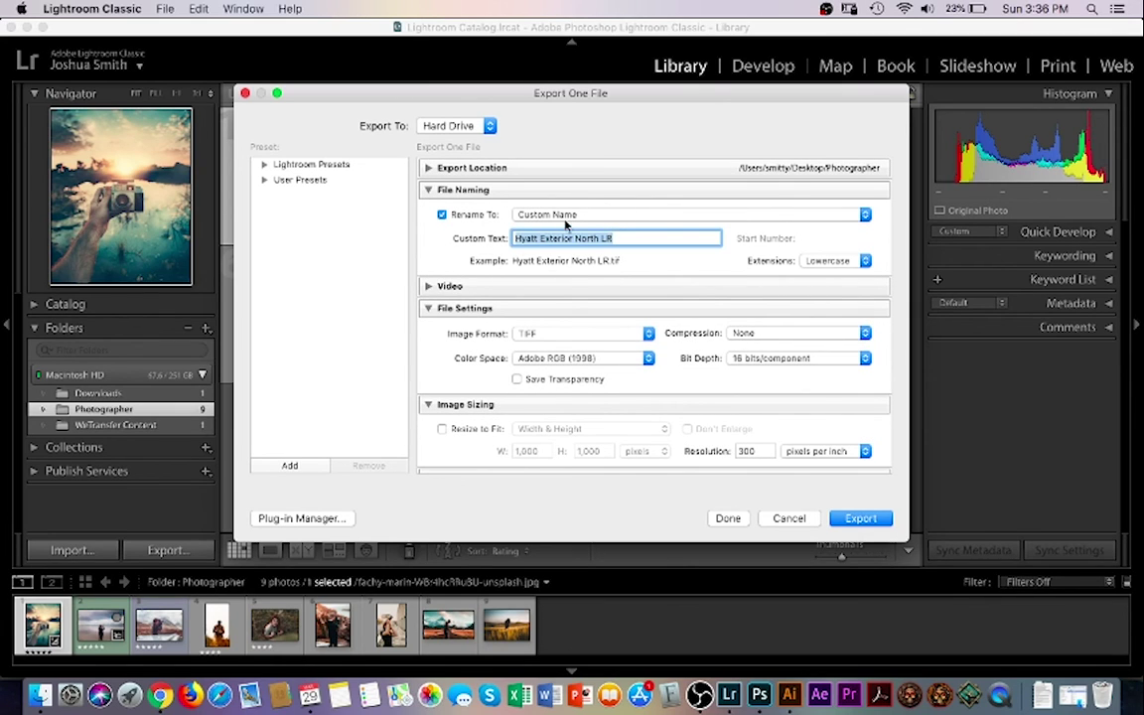
type("P")
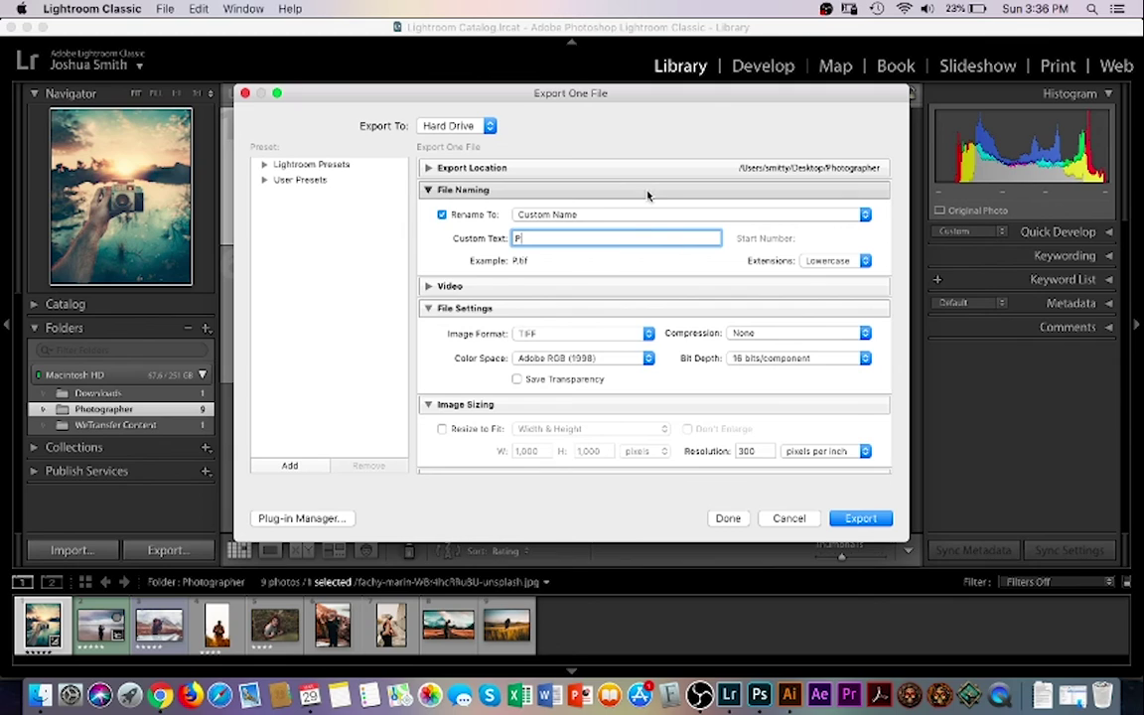
type("hotographer ")
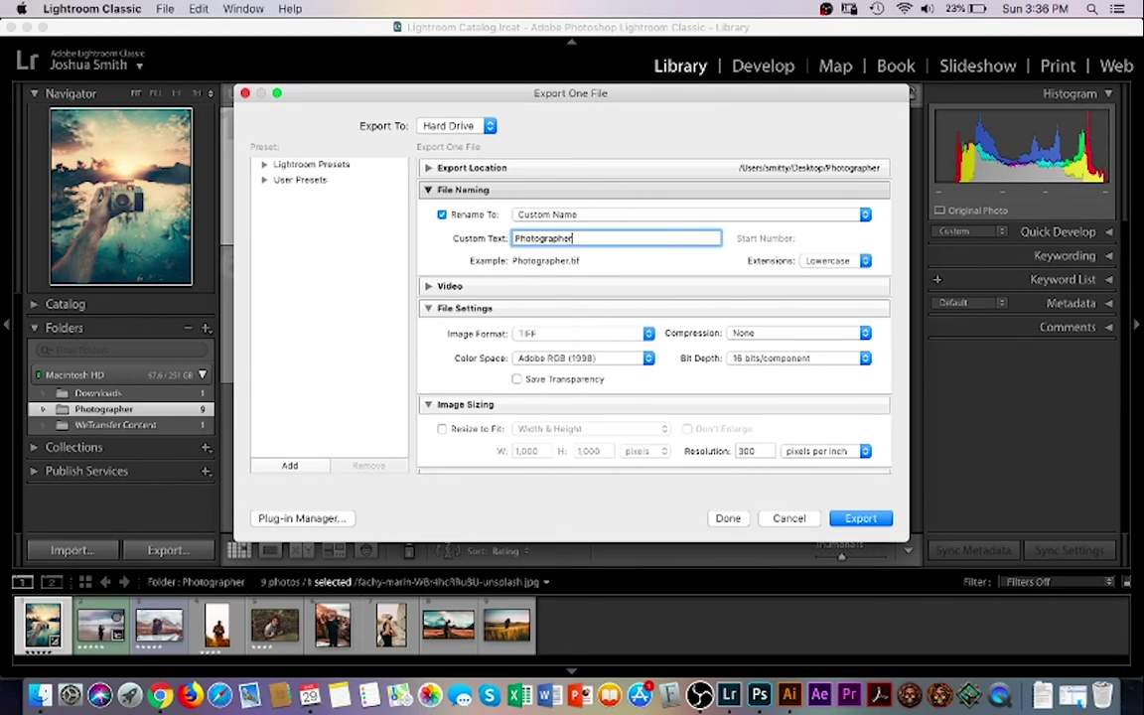
type("Theme1")
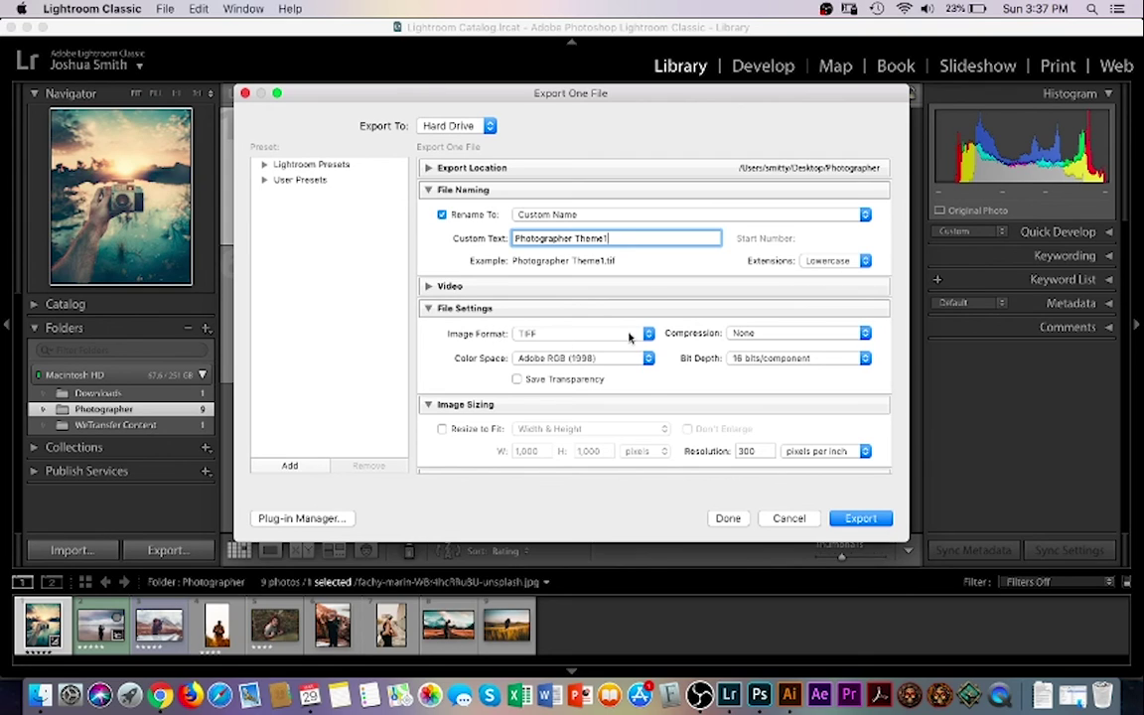
left_click(649, 334)
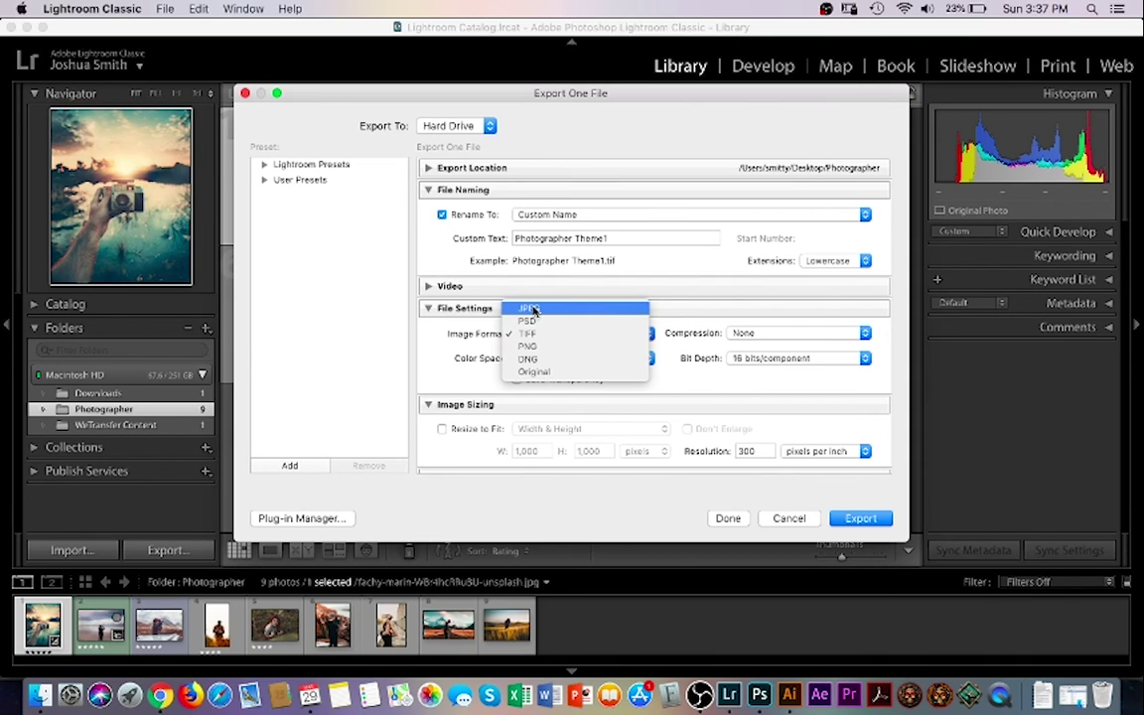
Switch the export format from TIFF to JPEG and change the resolution from 300 to 72 ppi
left_click(534, 309)
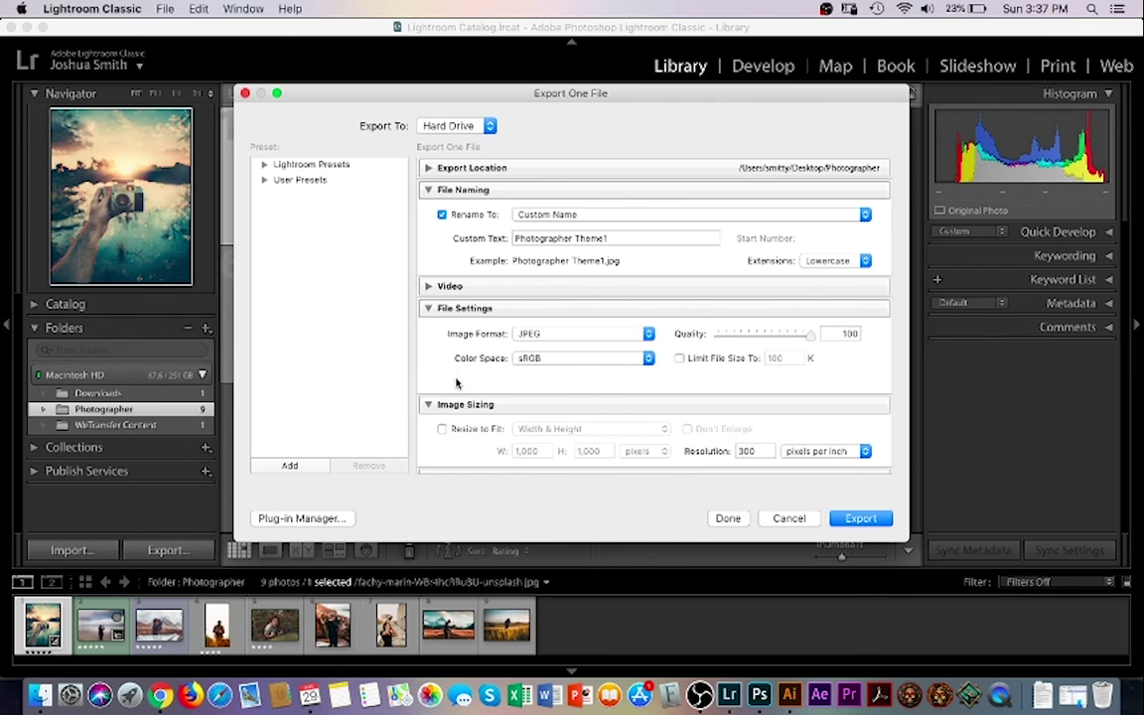
scroll(686, 360, "down", 3)
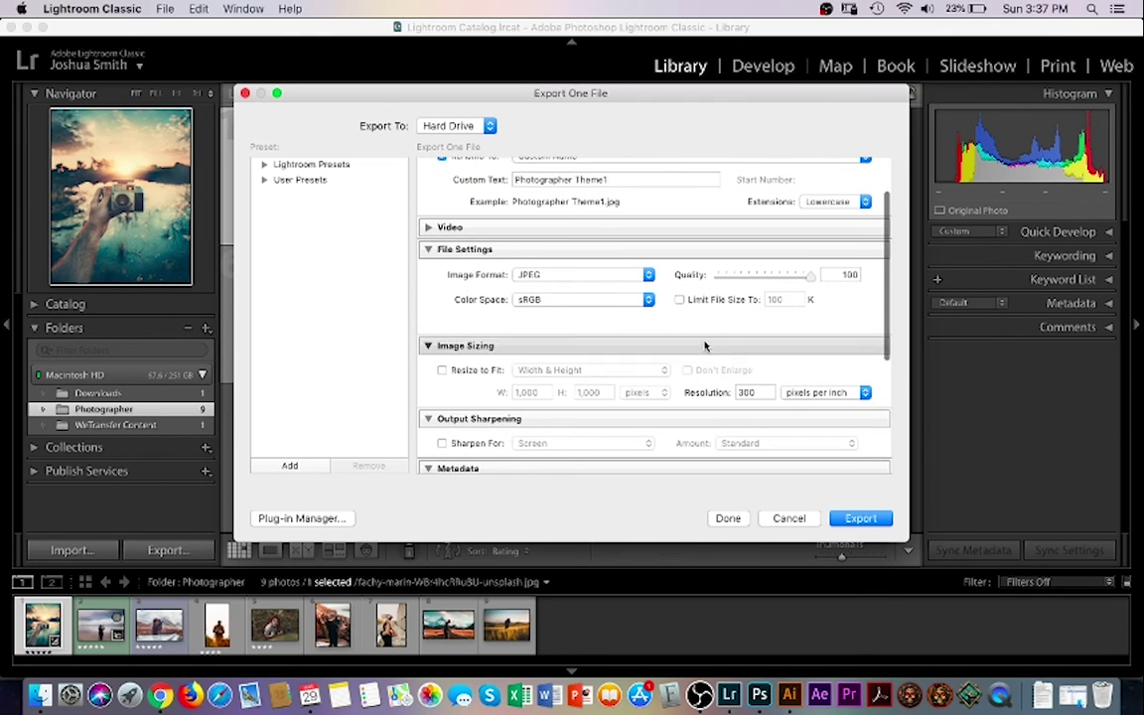
double_click(764, 392)
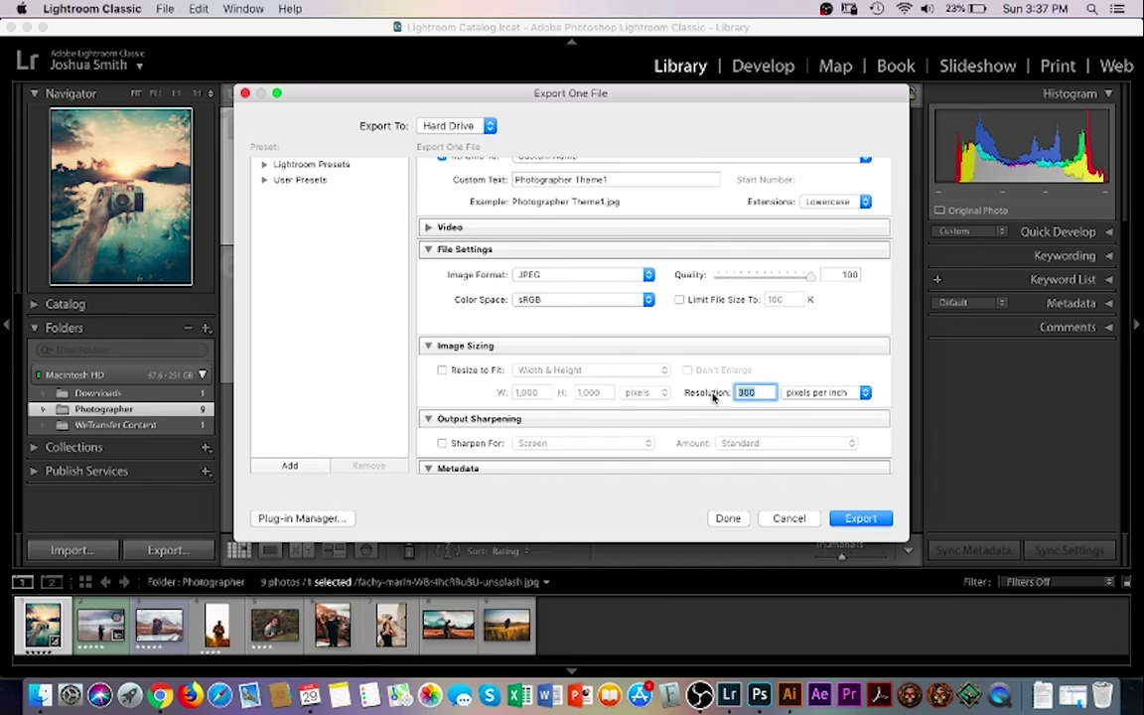
left_click(764, 392)
double_click(757, 394)
type("72")
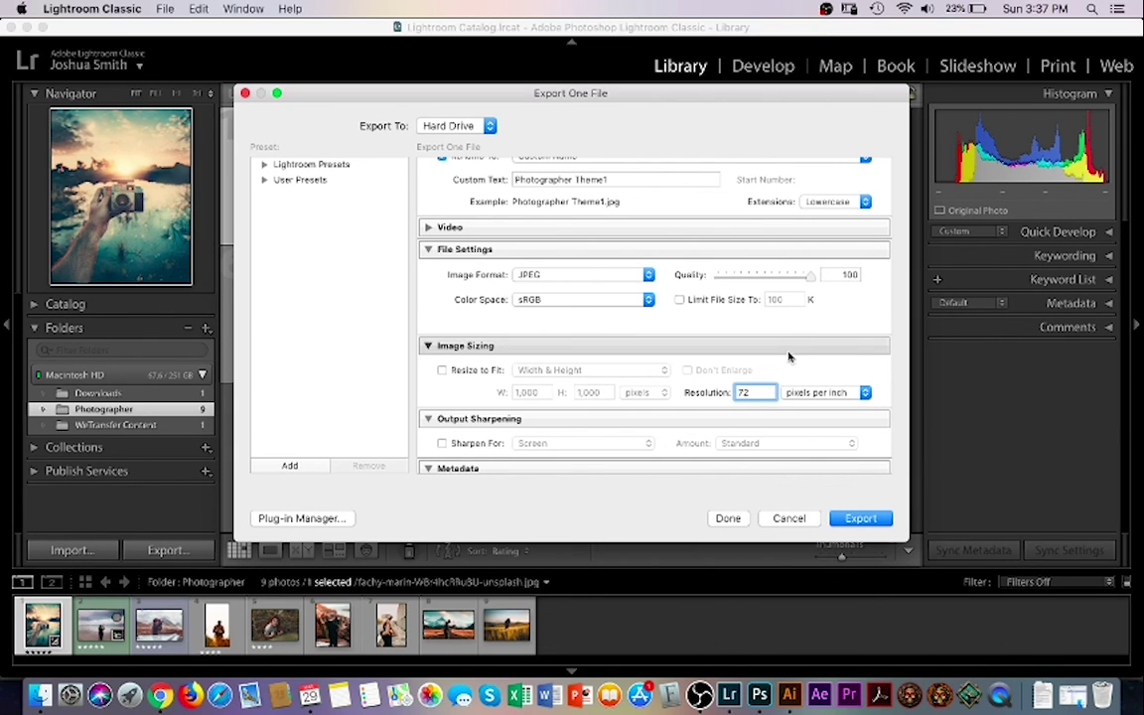
left_click(784, 367)
Scroll through the remaining export settings to review them before exporting
scroll(753, 402, "down", 3)
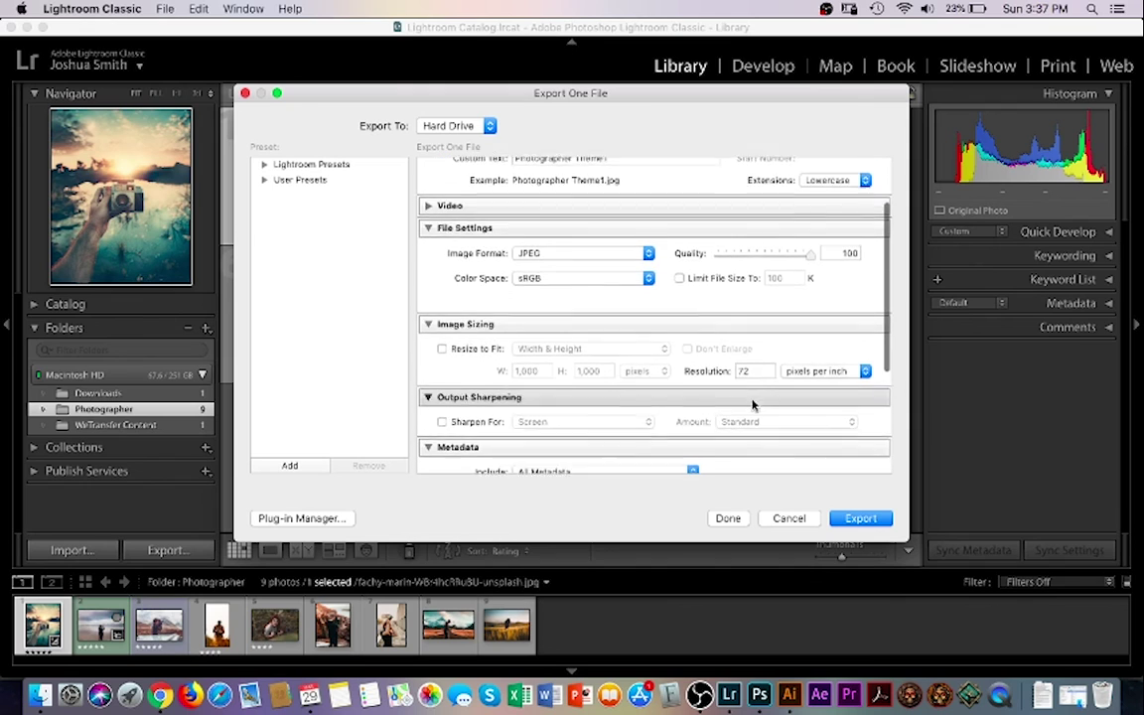
scroll(698, 357, "down", 2)
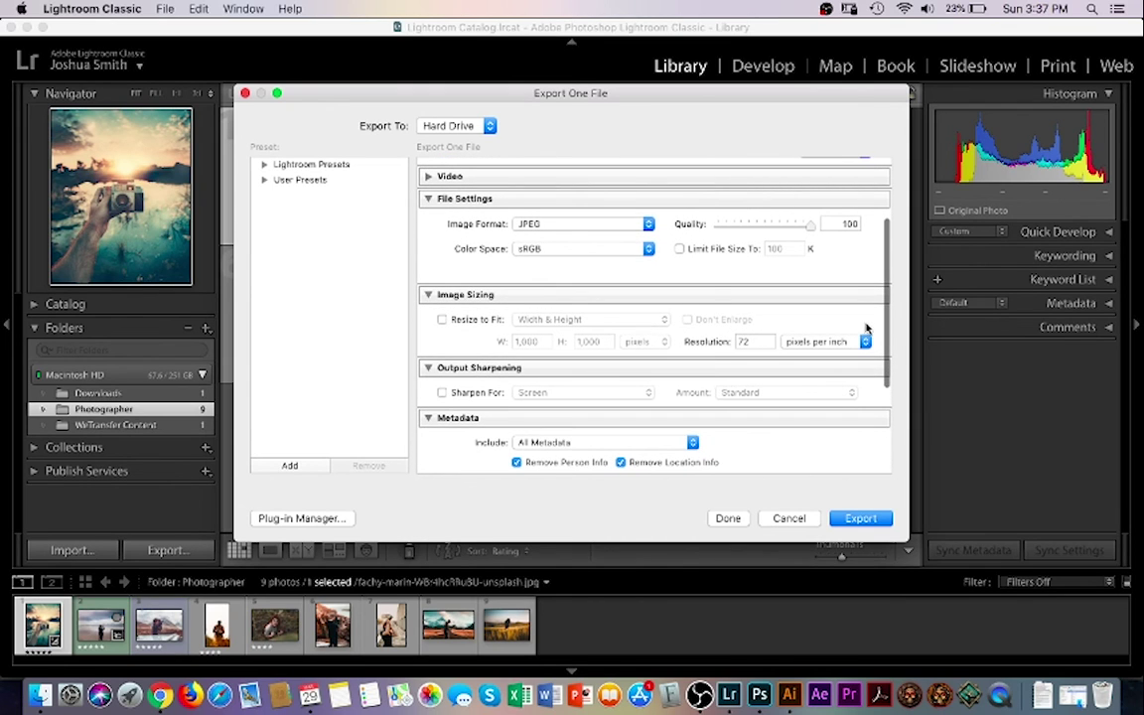
left_click_drag(887, 330, 884, 409)
scroll(884, 409, "up", 3)
scroll(884, 417, "down", 3)
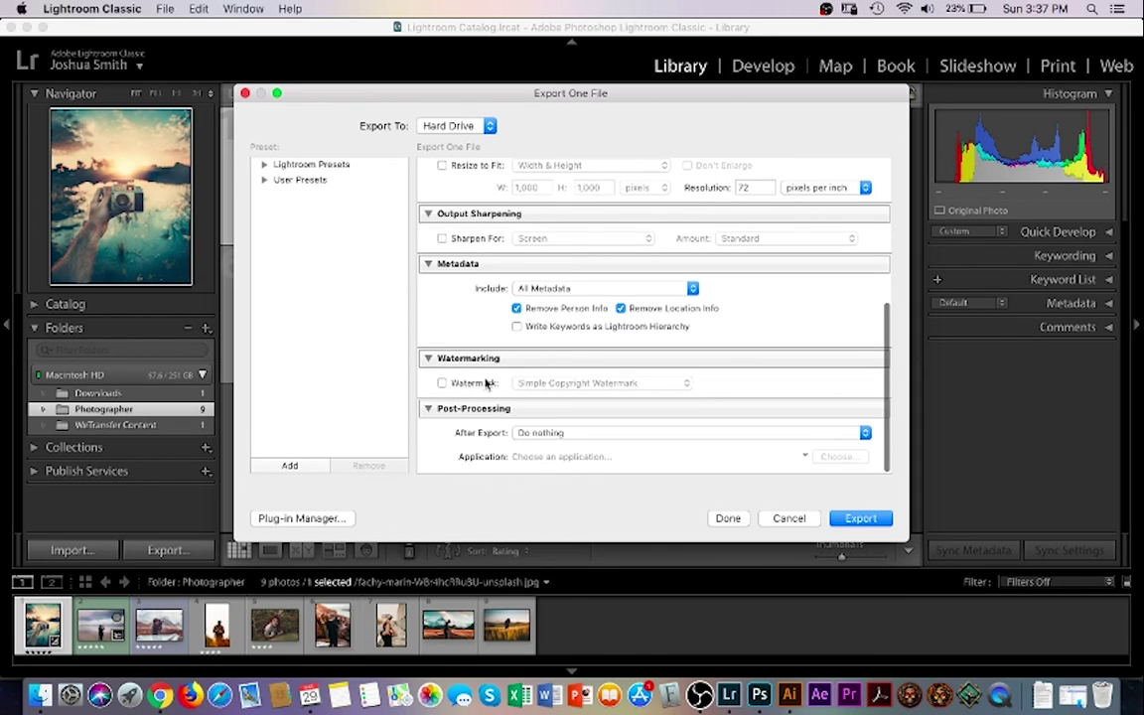
left_click_drag(886, 420, 890, 345)
scroll(891, 345, "up", 5)
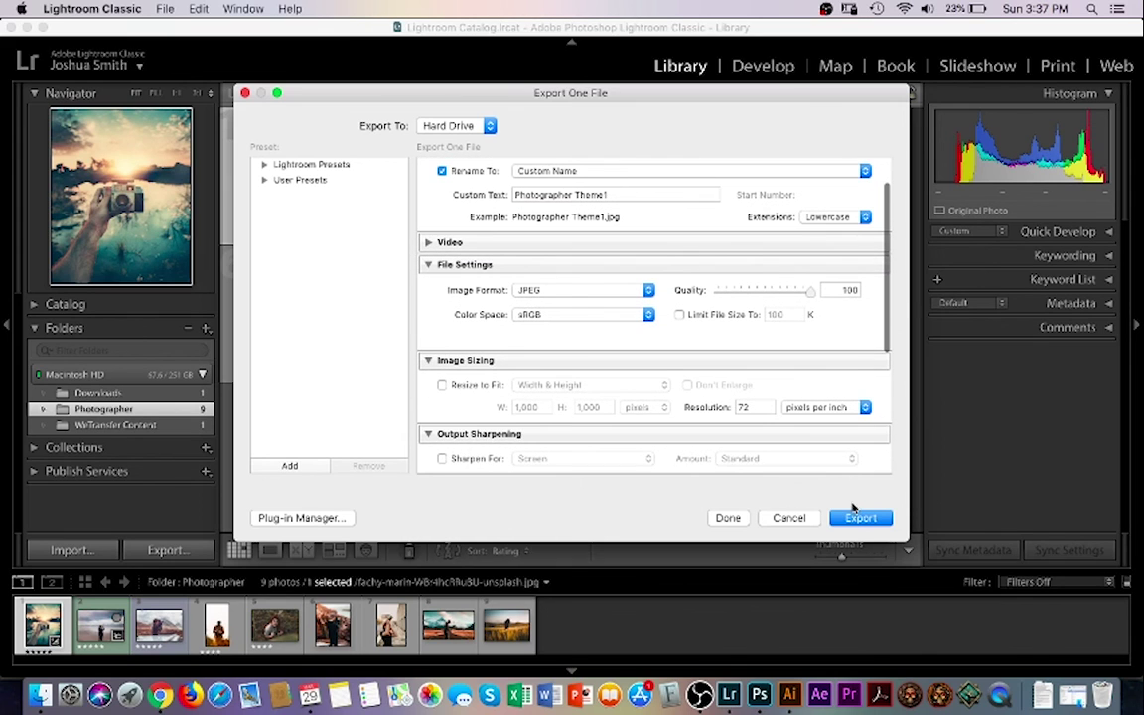
Export the photo as Photographer Theme1.jpg with the configured JPEG settings
left_click(859, 518)
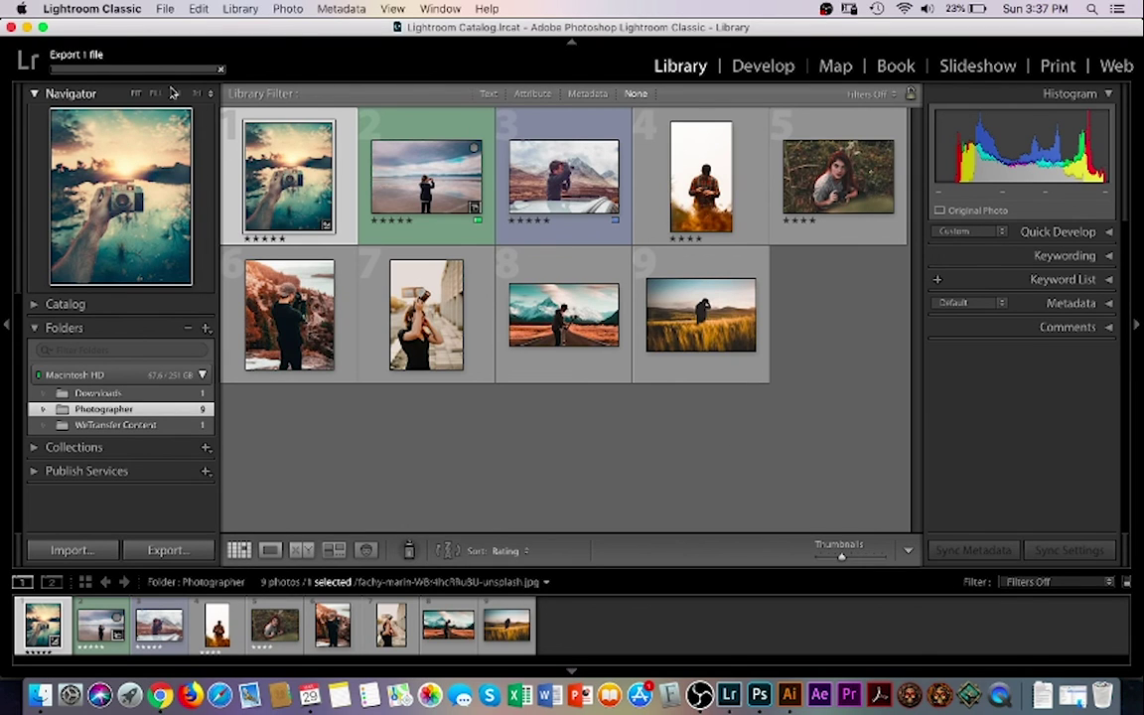